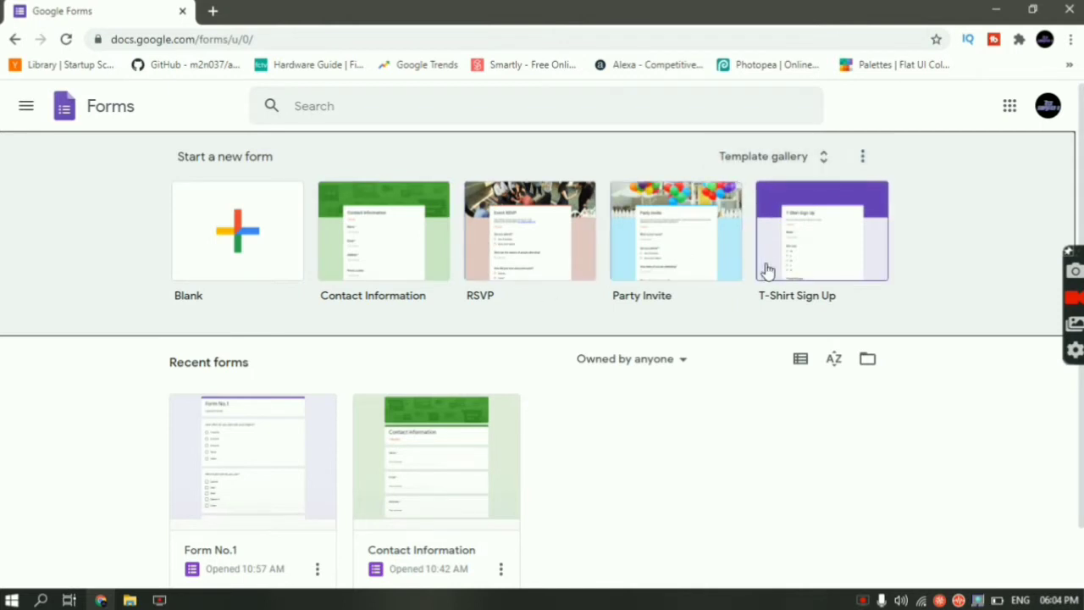
# Create a new blank form.
pyautogui.scroll(-1, 772, 471)
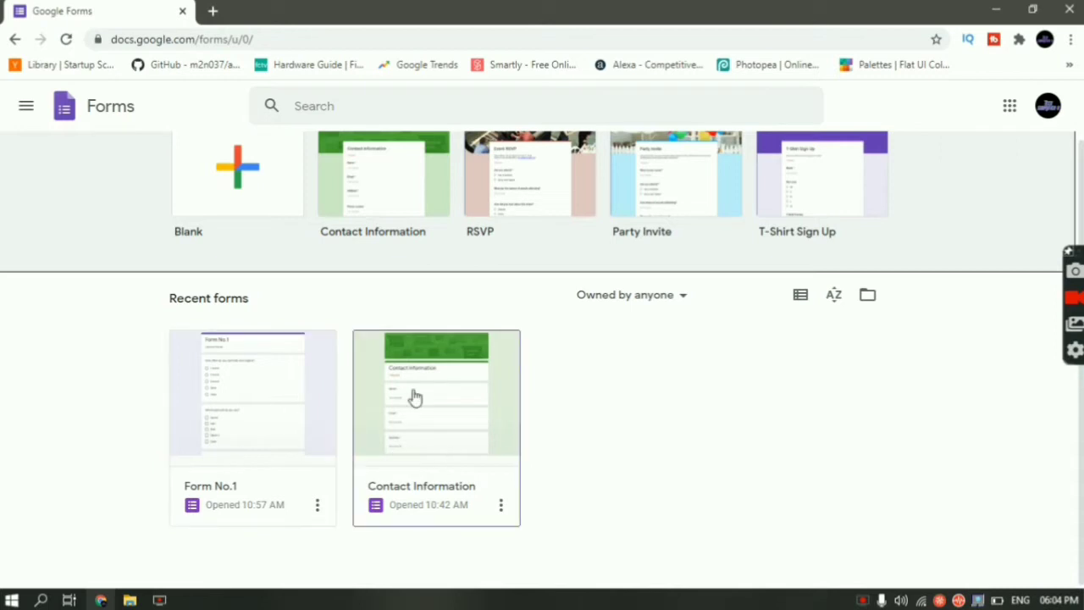
pyautogui.scroll(1, 315, 461)
pyautogui.scroll(1, 315, 460)
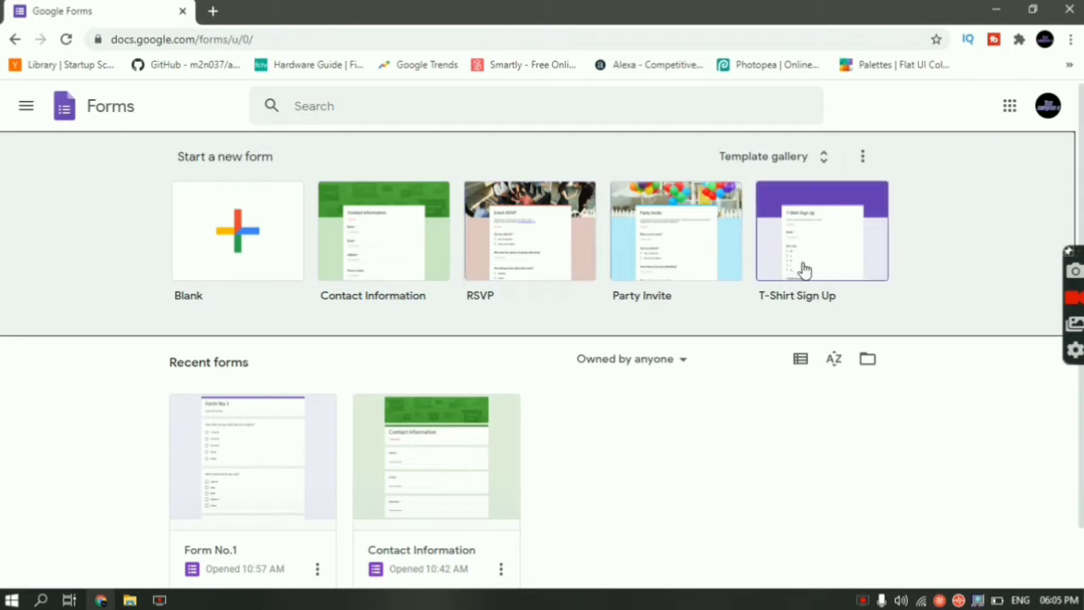
pyautogui.click(261, 263)
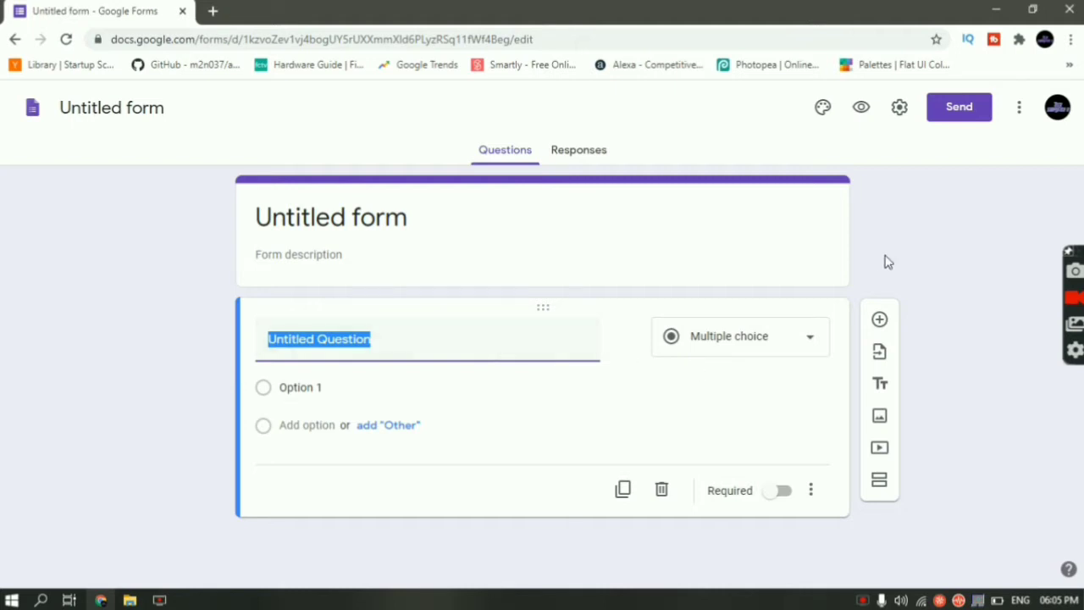
# Replace the placeholder title in the form header with "Lubricant Survey Form".
pyautogui.click(619, 231)
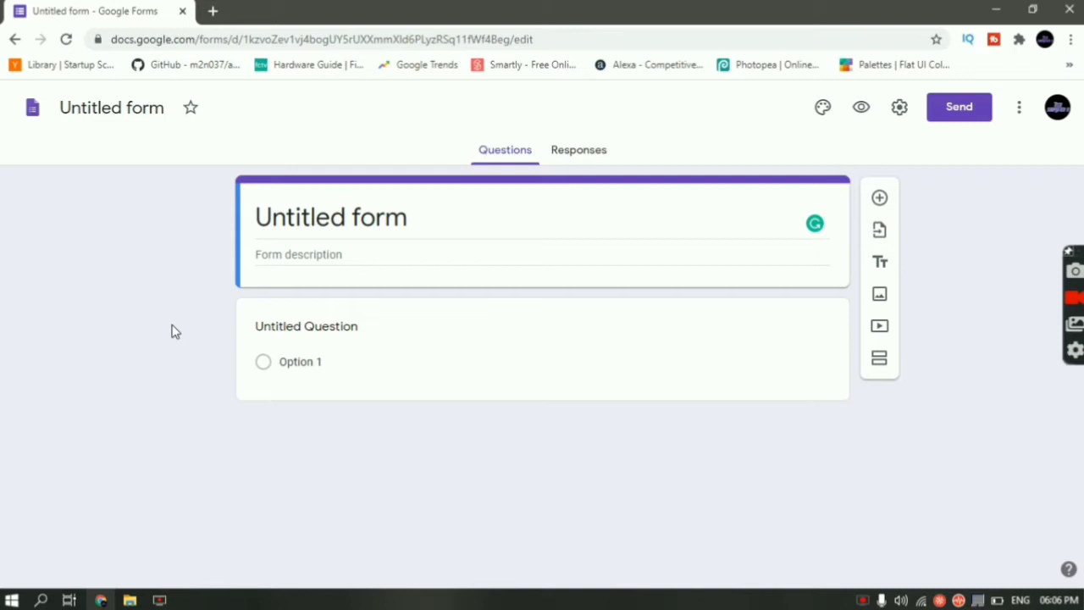
pyautogui.tripleClick(310, 233)
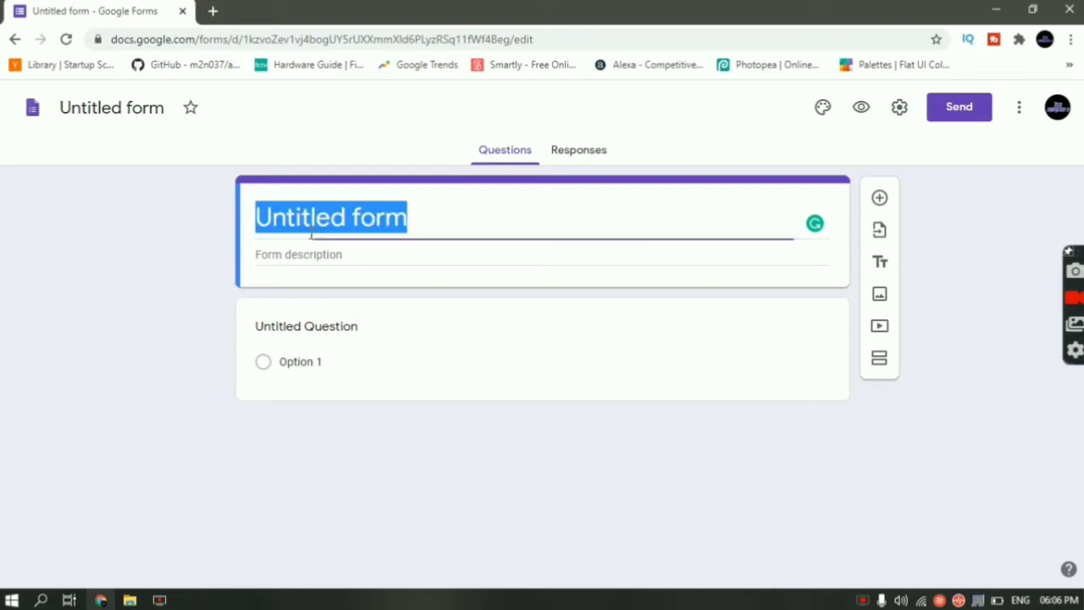
pyautogui.write('Lubcfri=')
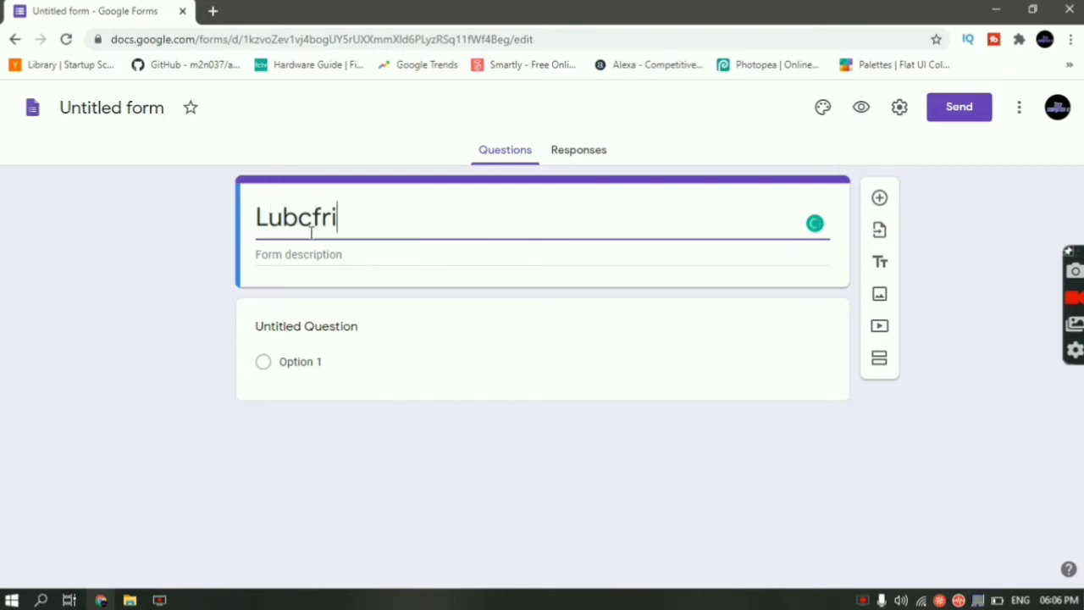
pyautogui.press('BackSpace')
pyautogui.press('BackSpace')
pyautogui.press('BackSpace')
pyautogui.press('BackSpace')
pyautogui.press('BackSpace')
pyautogui.write('rica')
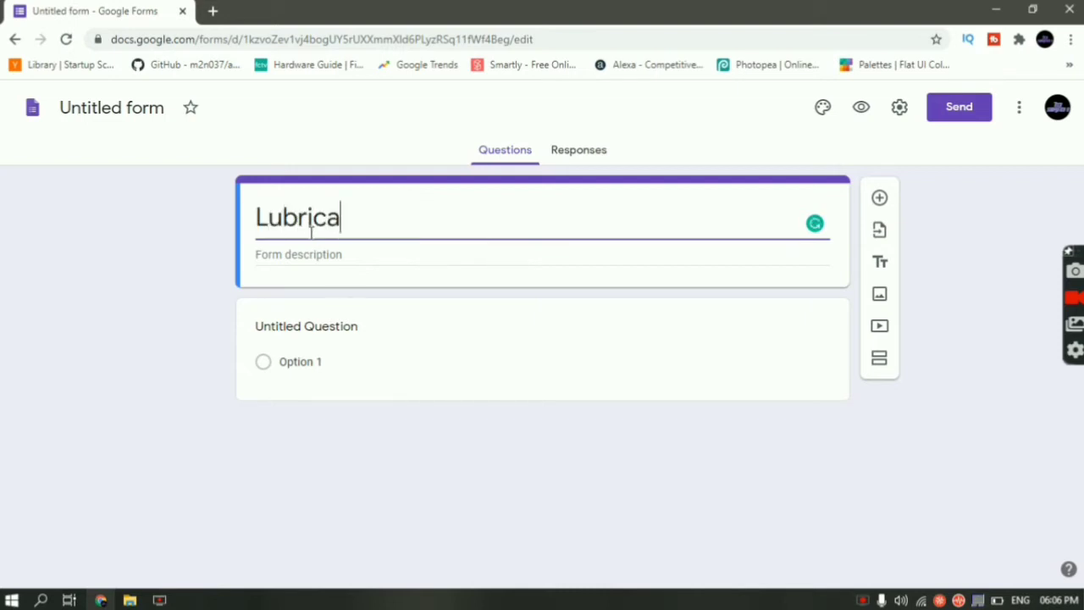
pyautogui.write('nt Survery ')
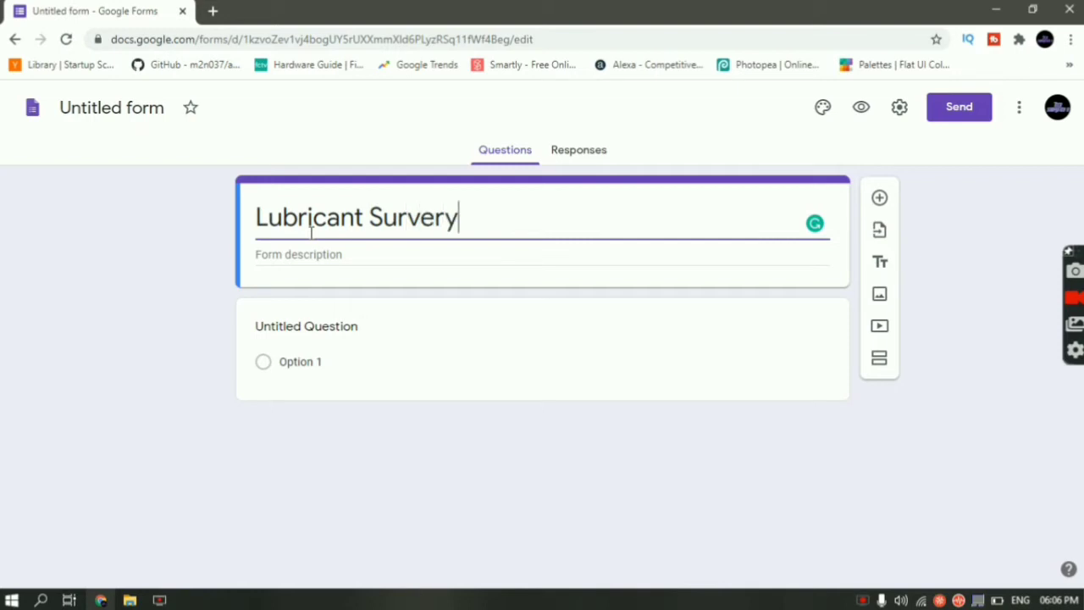
pyautogui.write('Form')
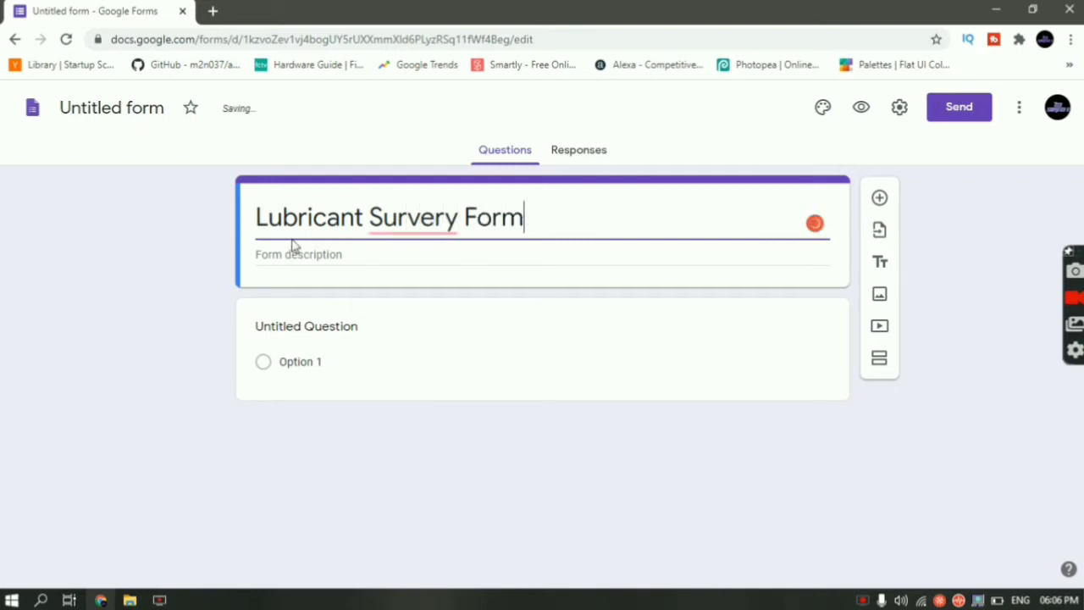
pyautogui.click(439, 225)
pyautogui.press('BackSpace')
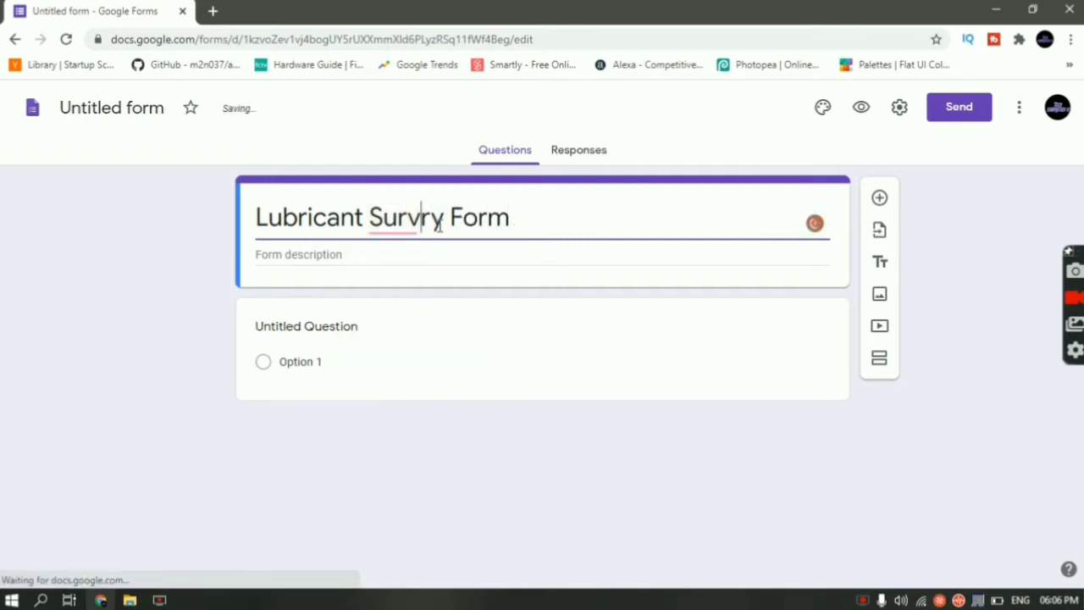
pyautogui.press('Delete')
pyautogui.write('e')
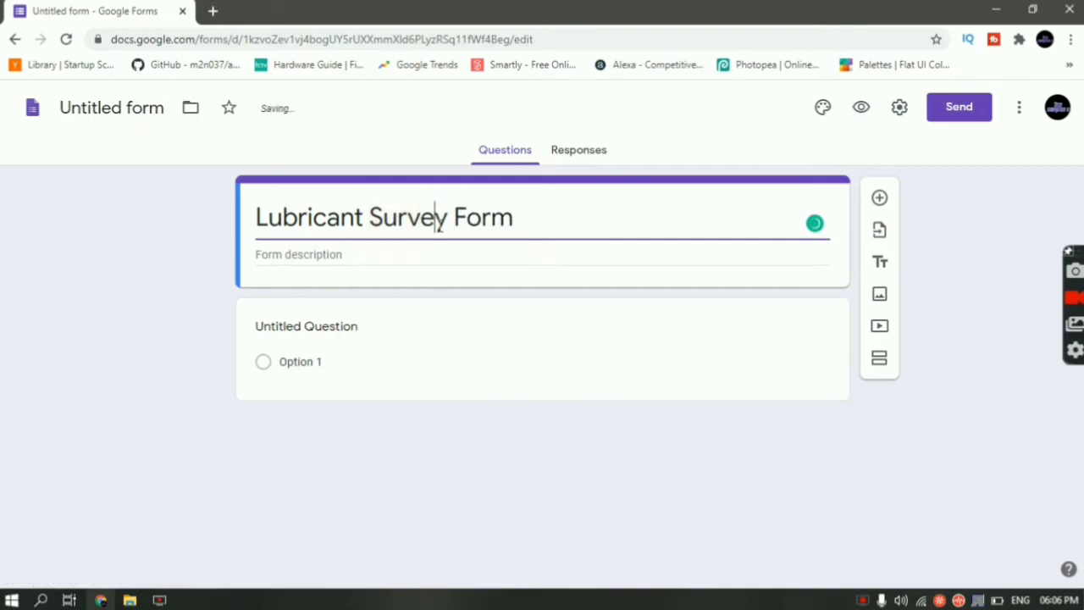
# Fill in the form description below the title with a line of random filler letters.
pyautogui.click(405, 252)
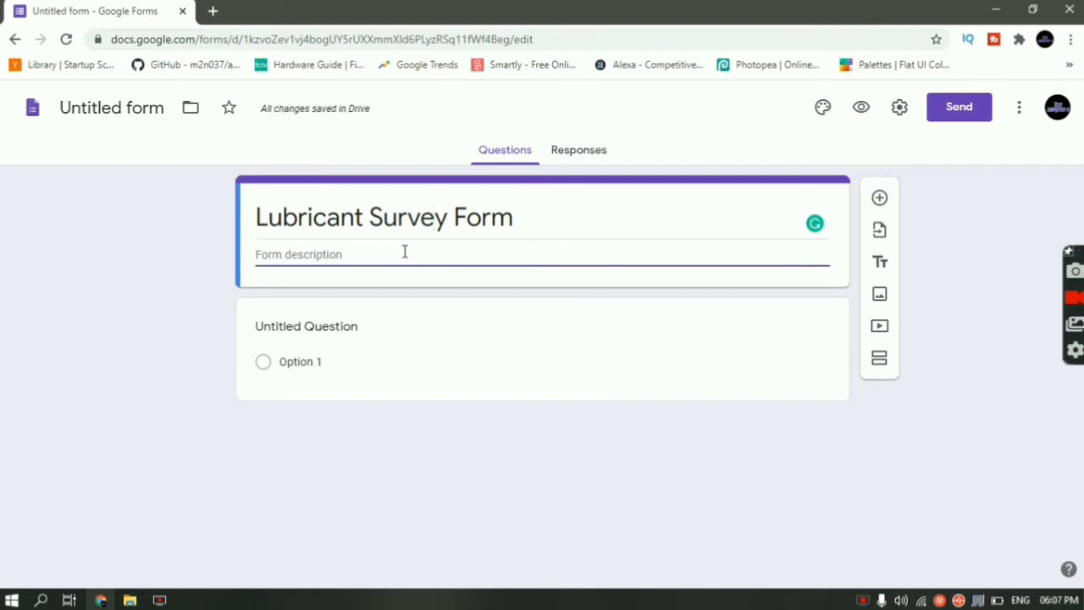
pyautogui.write('kadfahfaflajejf')
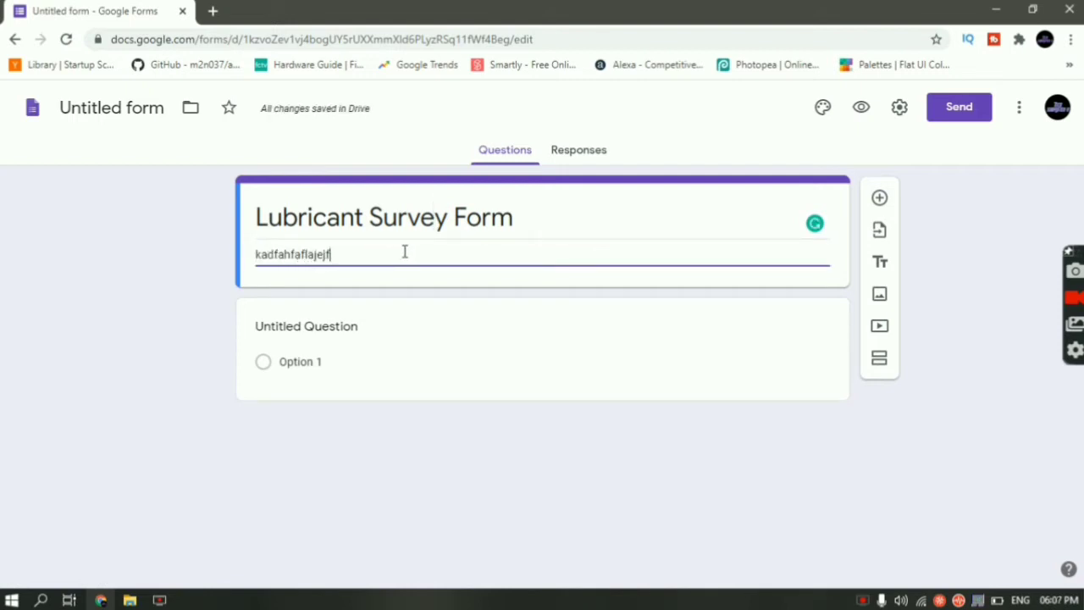
pyautogui.write('jlshfalfshlajlkfasnfaeflsnflhaoh')
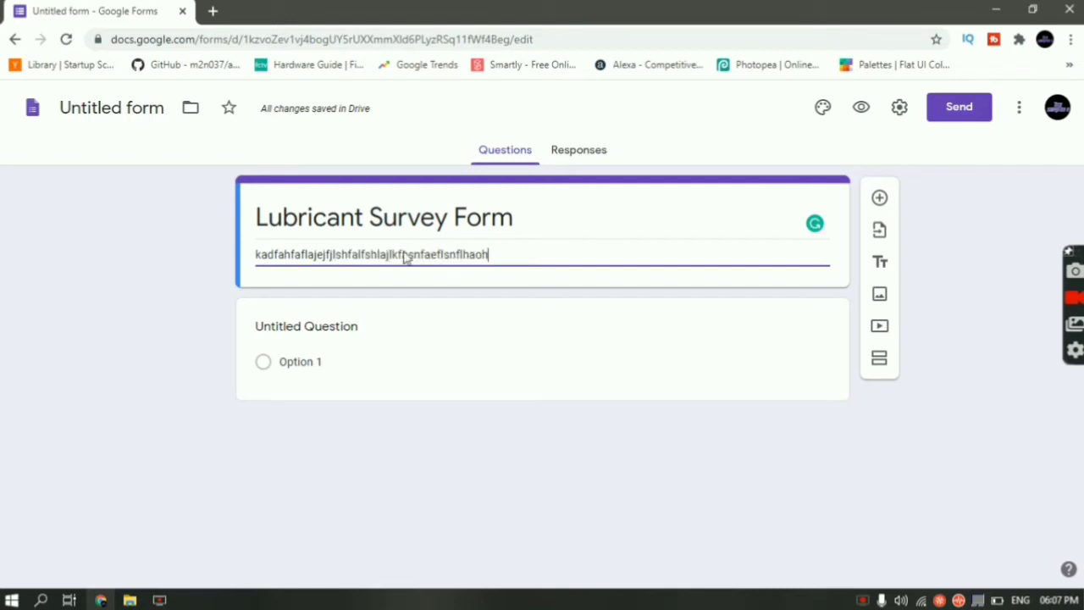
pyautogui.write('flasdfljaskkalshfl')
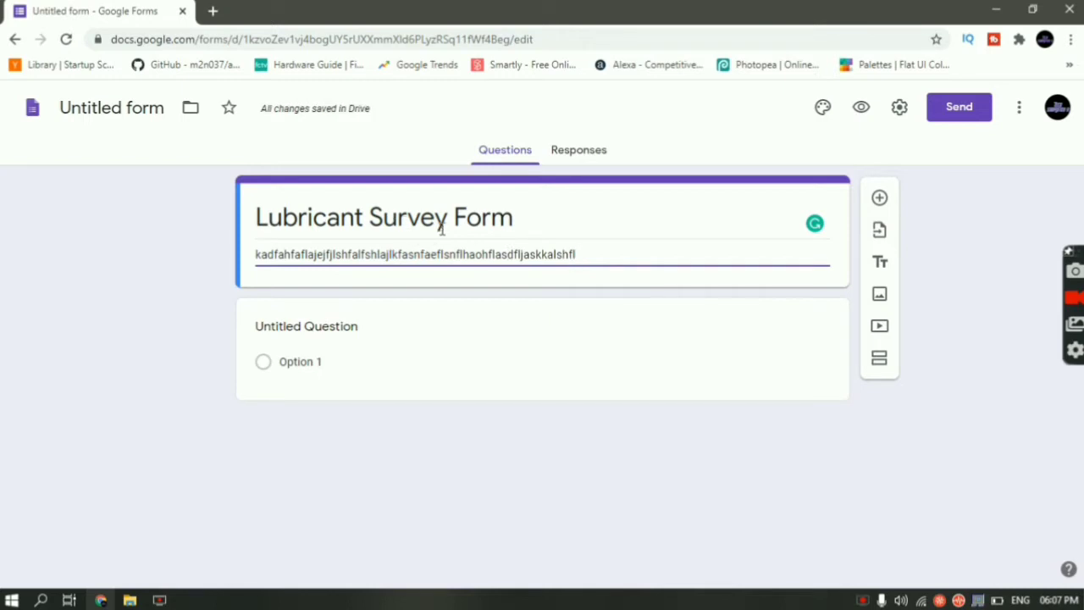
# Replace the untitled question's text with "Which lubricant d you use for your car?".
pyautogui.click(317, 328)
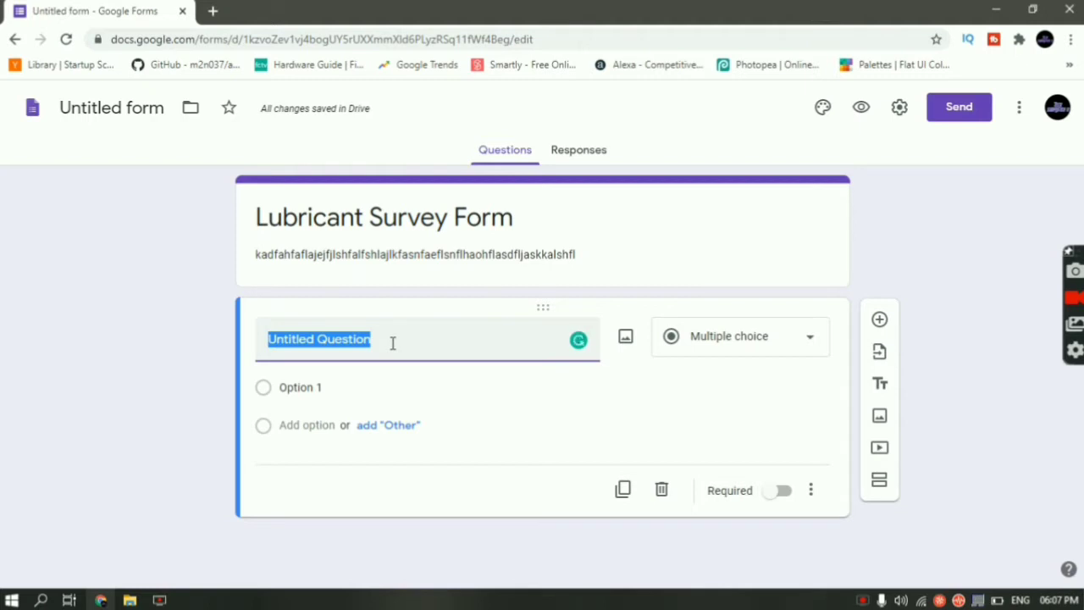
pyautogui.write('Whc')
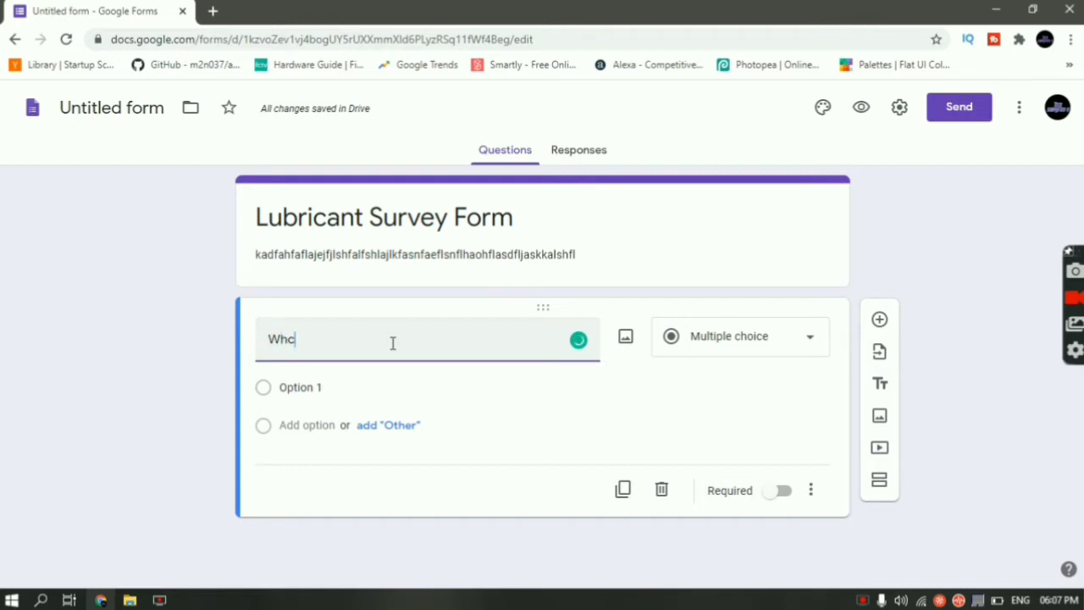
pyautogui.press('BackSpace')
pyautogui.write('ich lubcri')
pyautogui.press('BackSpace')
pyautogui.press('BackSpace')
pyautogui.press('BackSpace')
pyautogui.write('ricant d you')
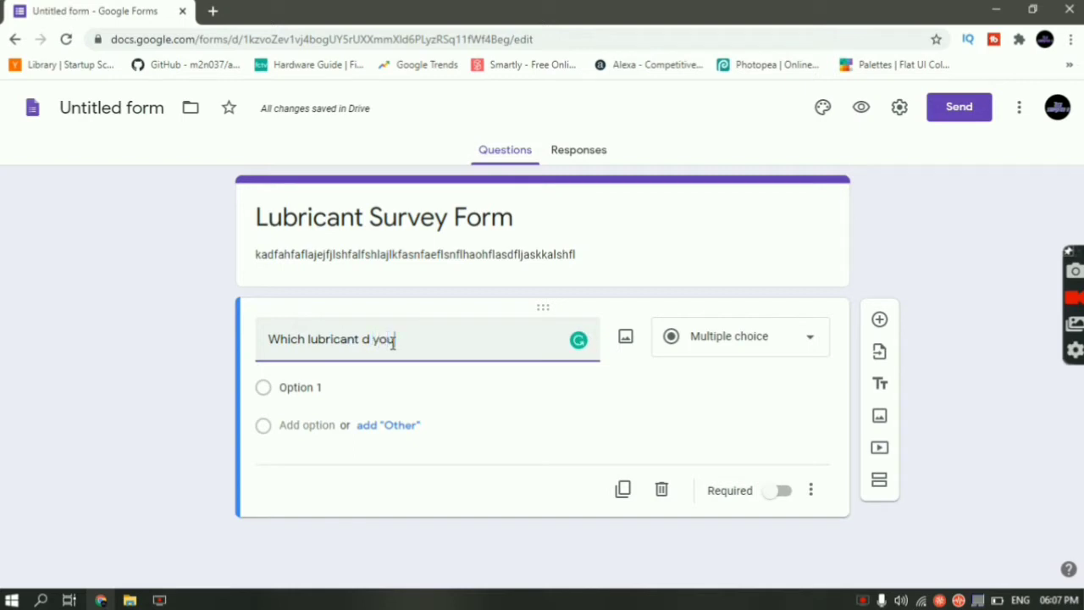
pyautogui.write(' use for ')
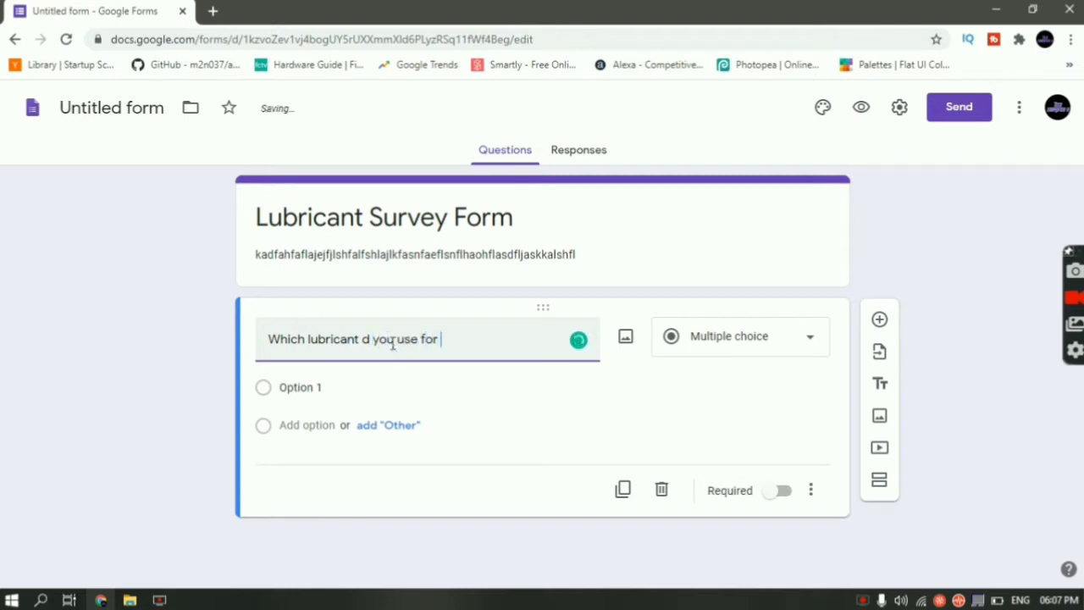
pyautogui.write('your car??')
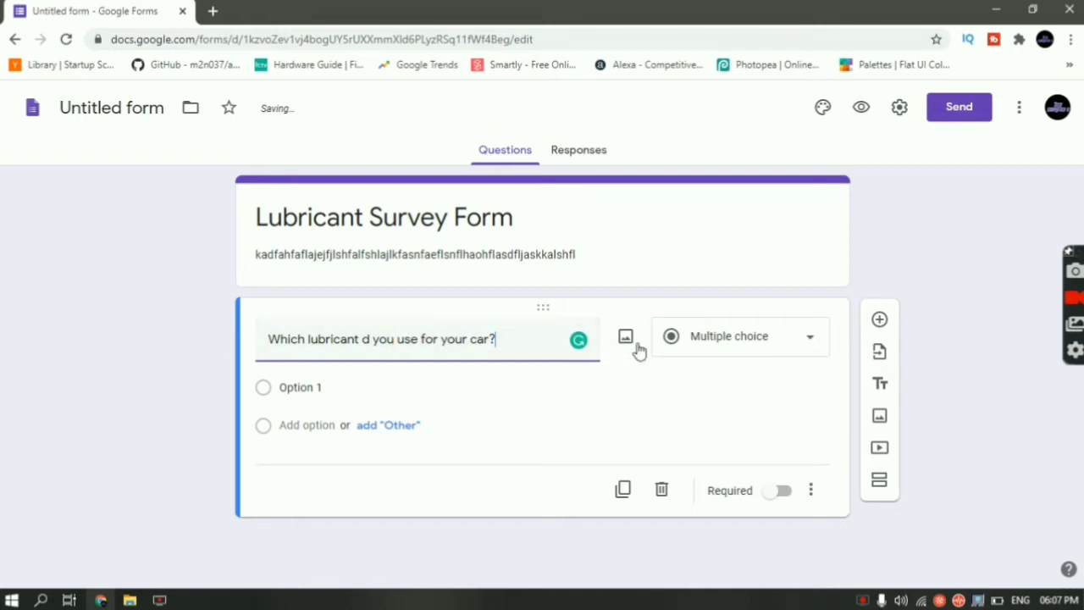
# Try the Short answer and Paragraph types on the car lubricant question and return it to Multiple choice.
pyautogui.click(811, 348)
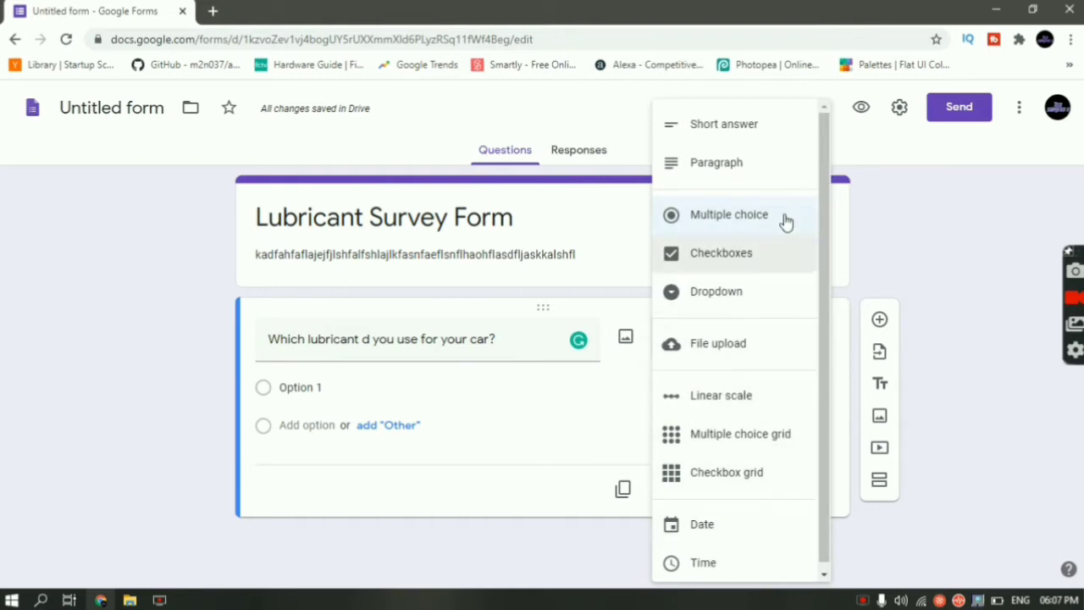
pyautogui.click(768, 131)
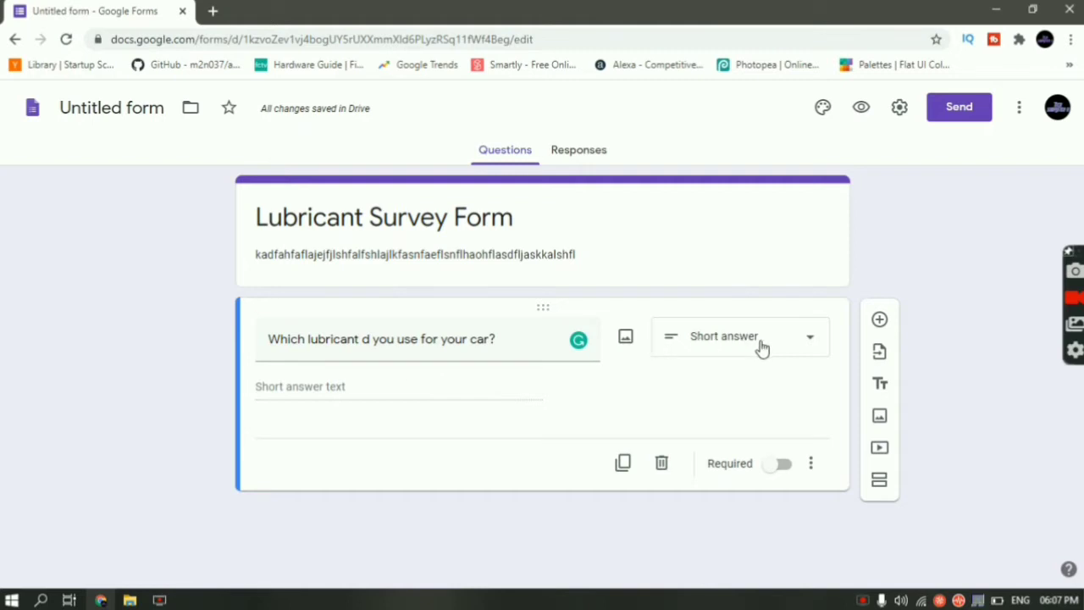
pyautogui.click(795, 348)
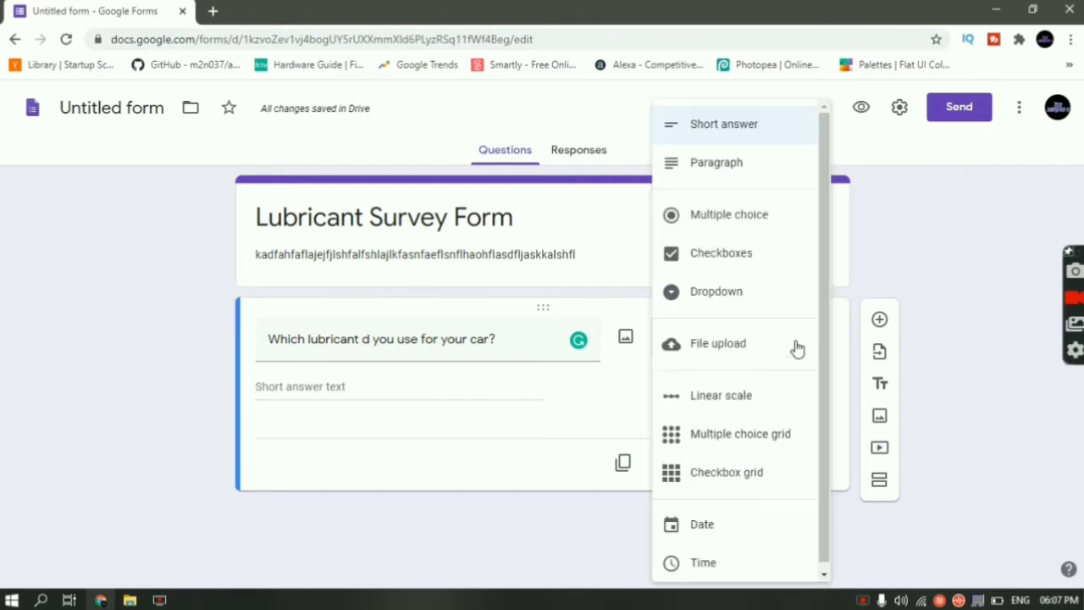
pyautogui.click(750, 179)
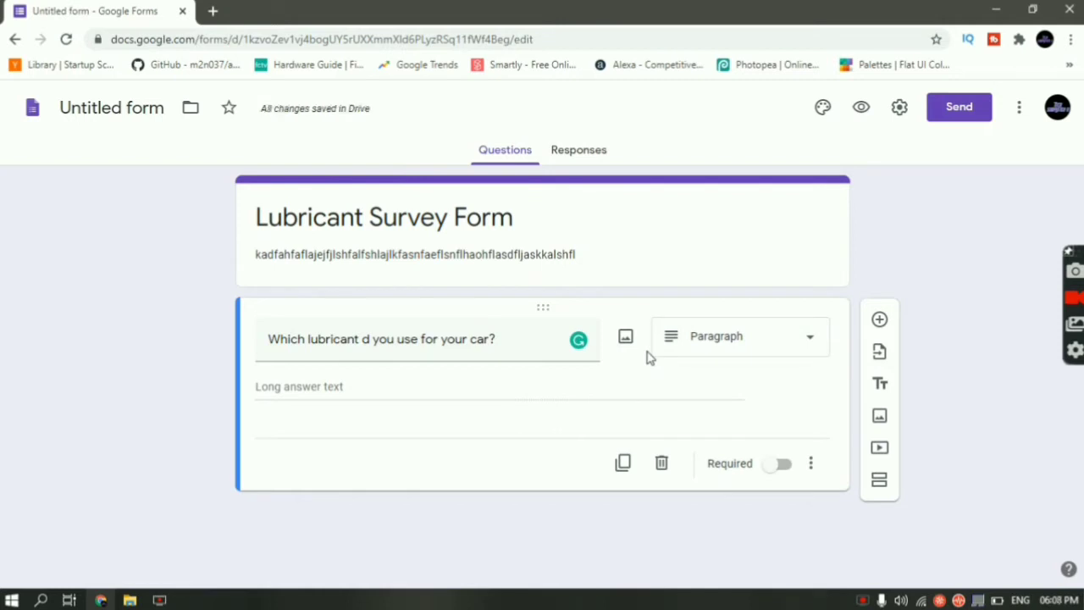
pyautogui.click(805, 351)
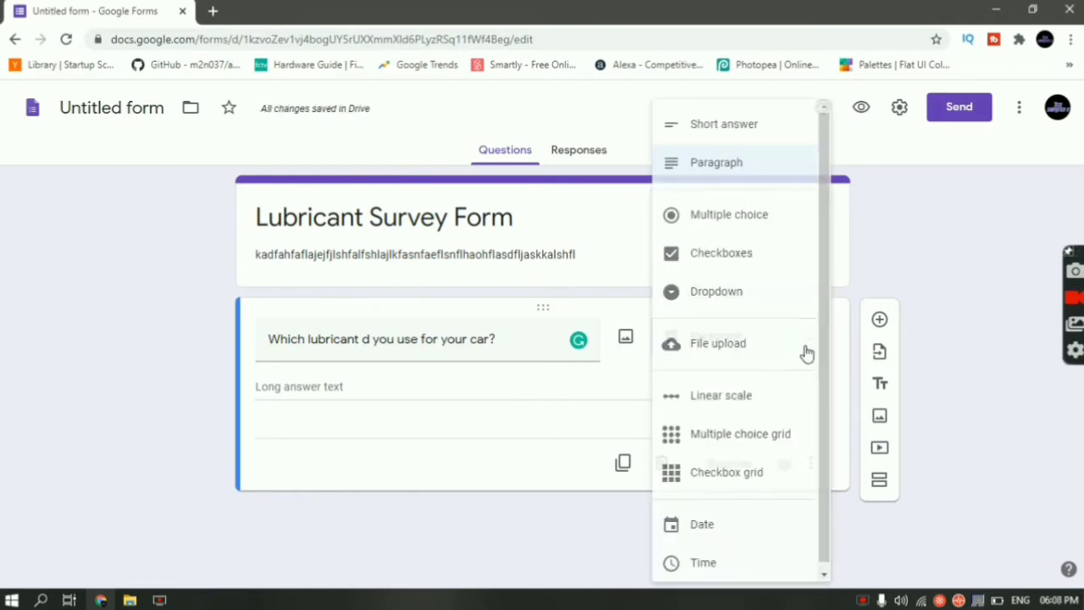
pyautogui.click(776, 217)
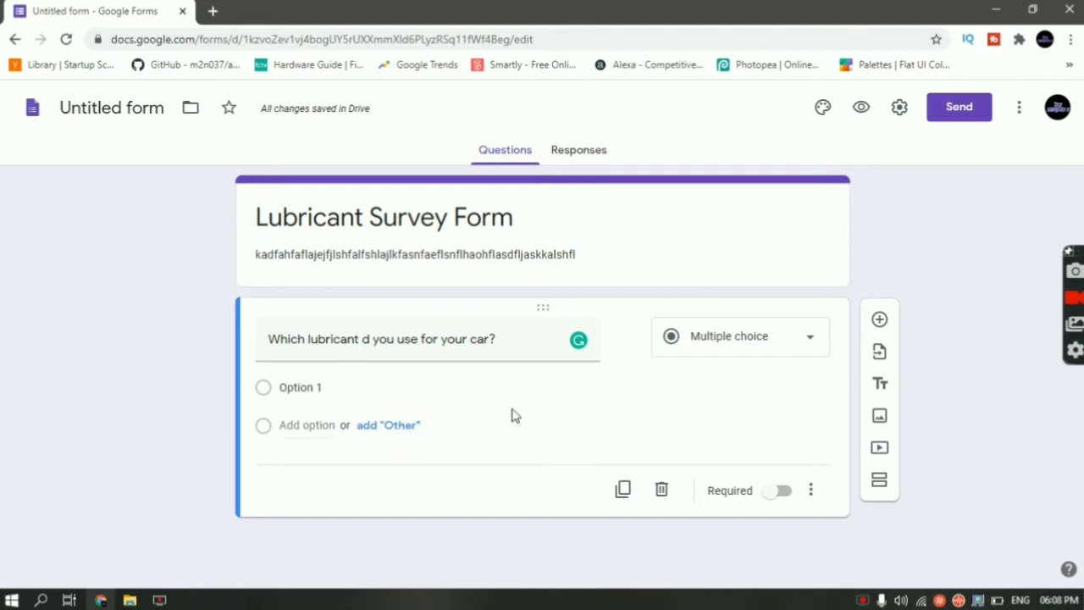
# Make the first question a Short answer and correct its wording to "Which lubricant do you use for your car?".
pyautogui.click(757, 343)
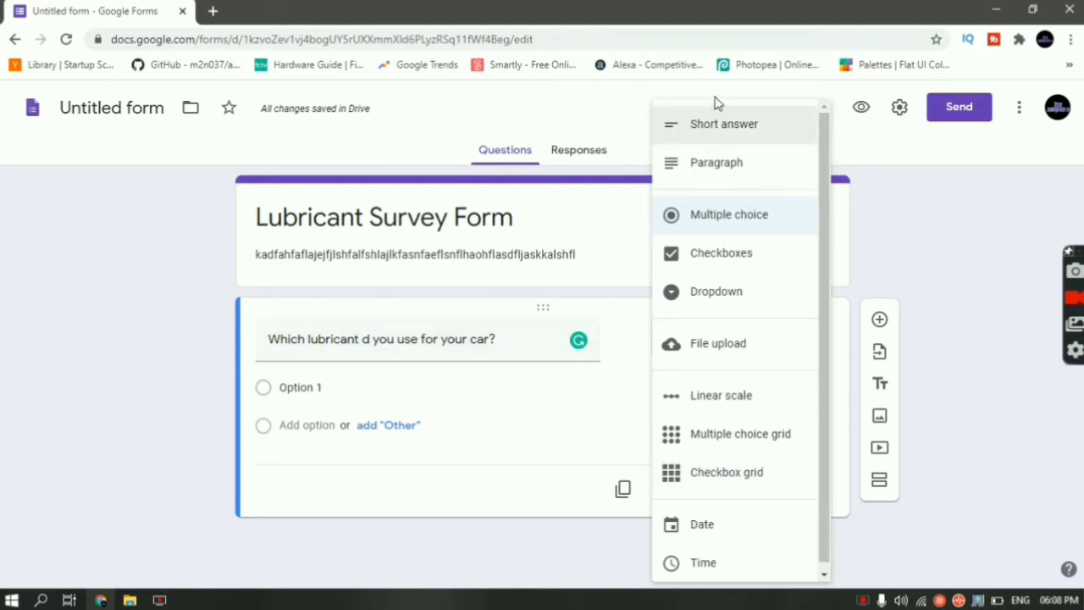
pyautogui.click(720, 126)
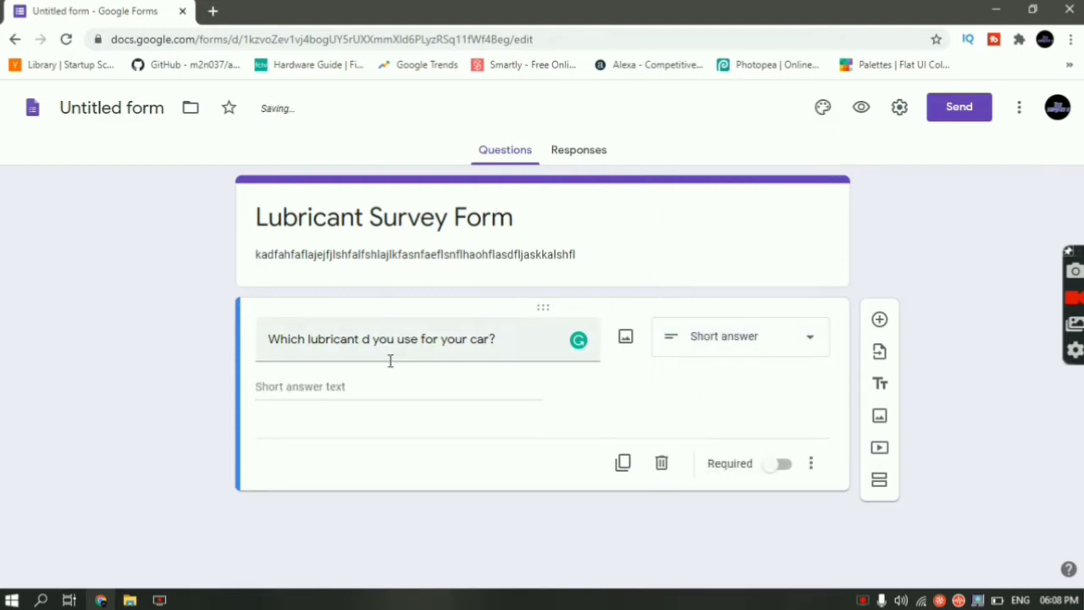
pyautogui.click(370, 345)
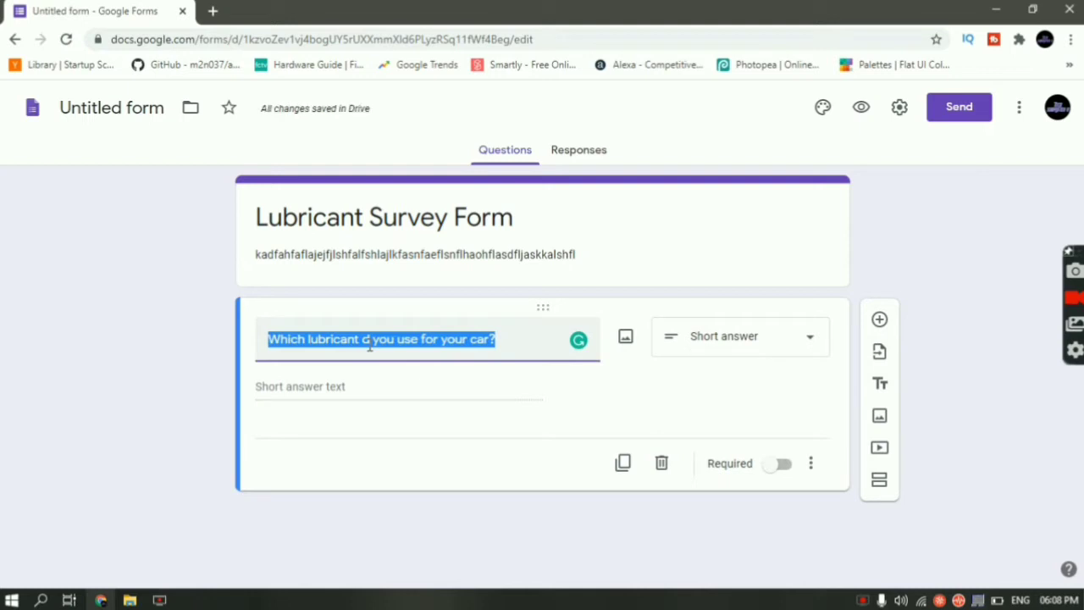
pyautogui.click(369, 345)
pyautogui.write('o')
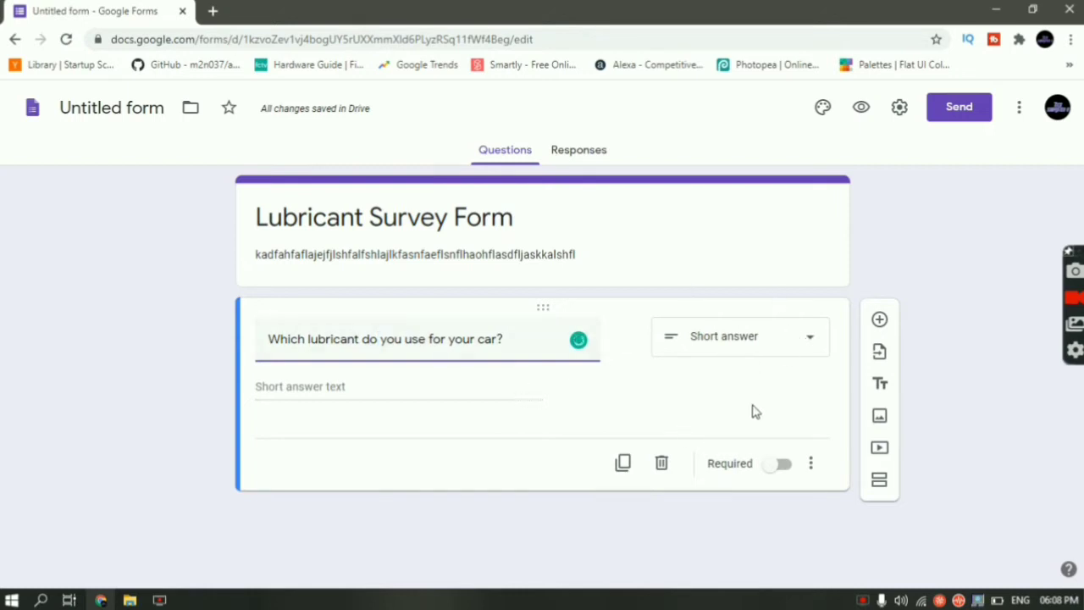
# Add a second question, "How often do you lubricate your engine?", with the Multiple choice type.
pyautogui.click(880, 321)
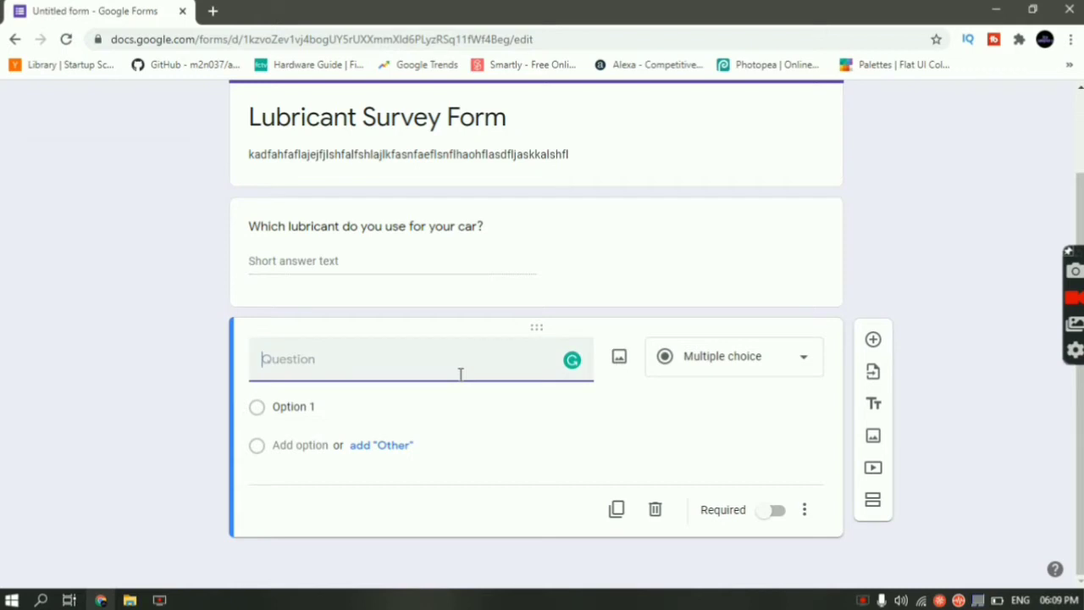
pyautogui.write('How often do ')
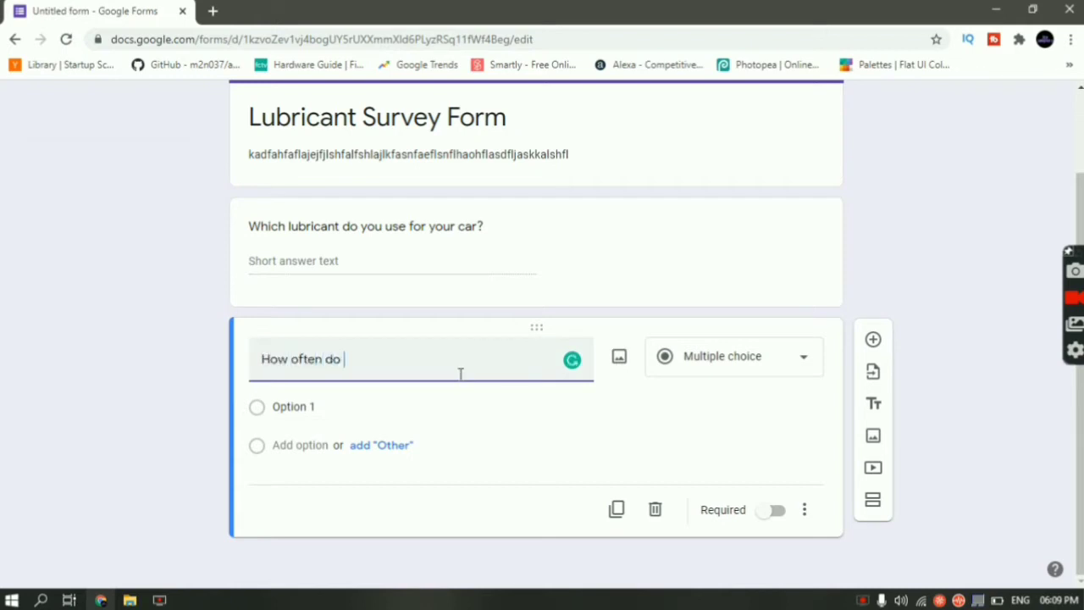
pyautogui.write('you lubricate your engine')
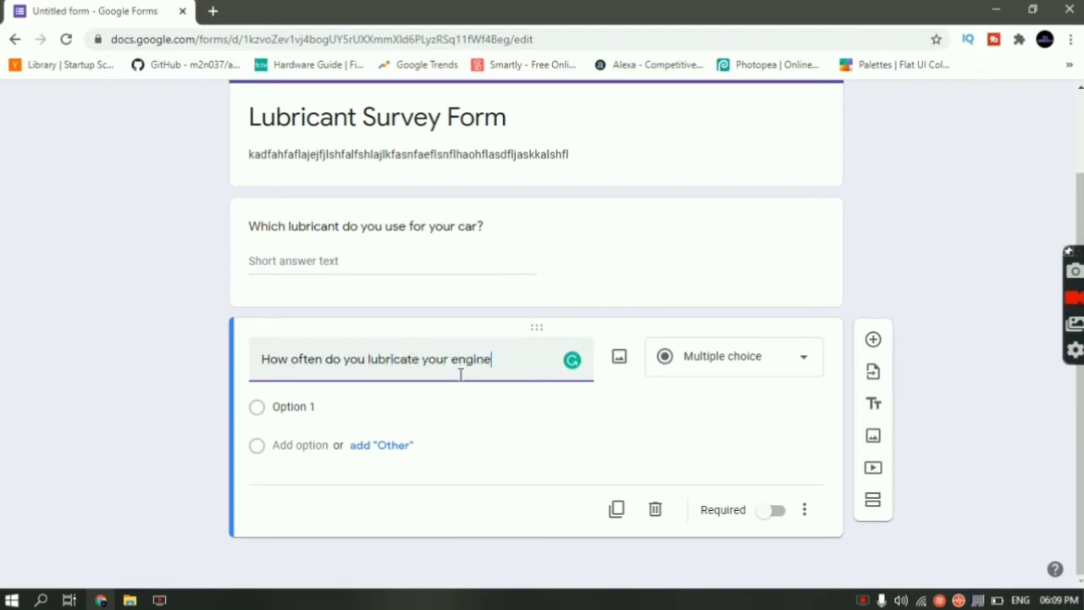
pyautogui.write('?')
pyautogui.click(747, 362)
pyautogui.click(718, 222)
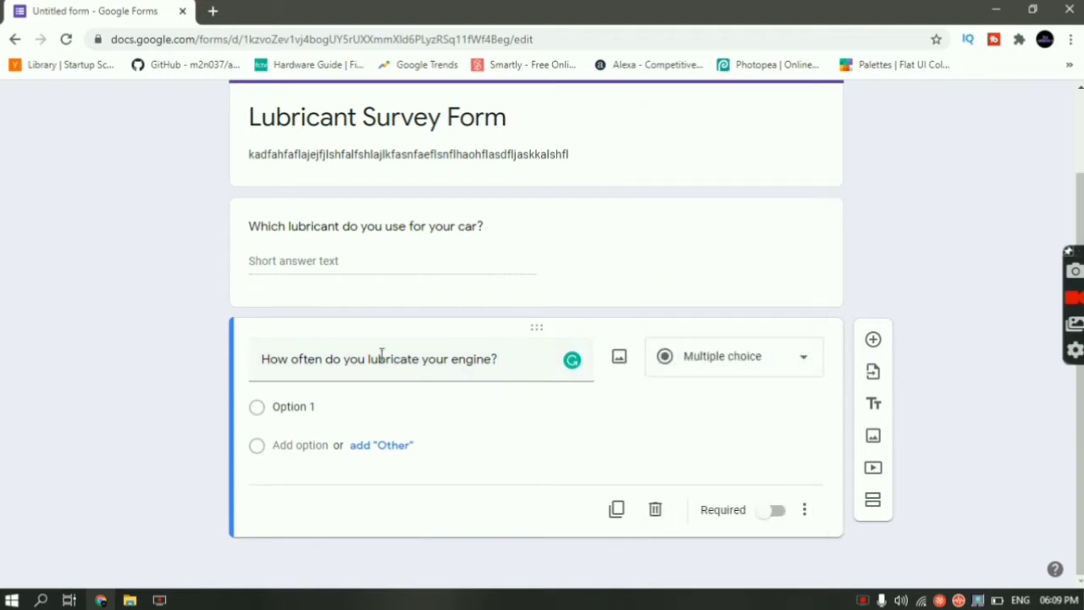
# Name the first answer option of the engine lubrication question "1 month".
pyautogui.click(298, 407)
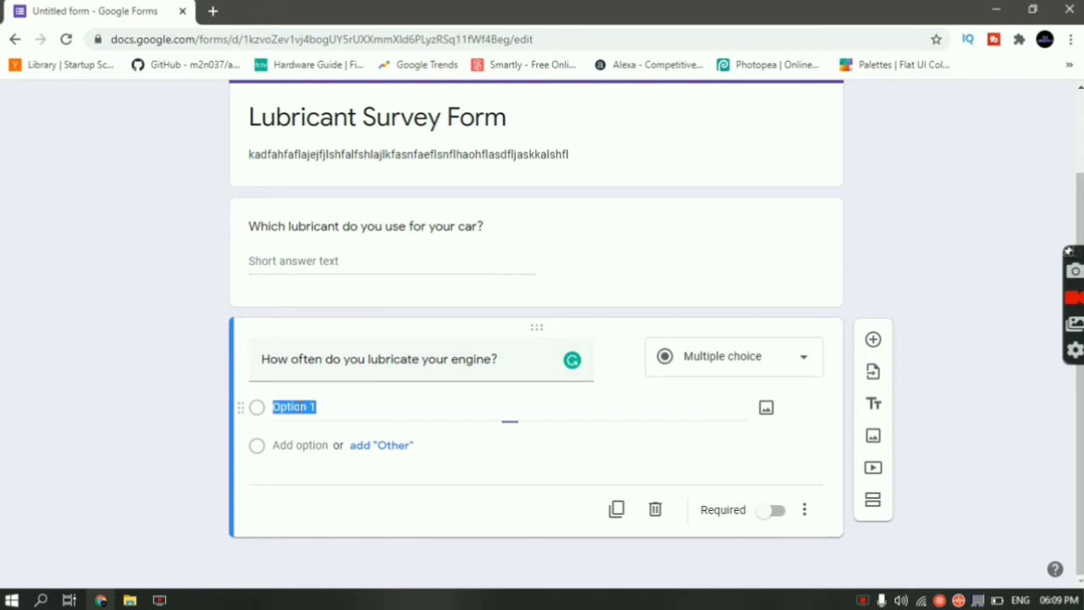
pyautogui.write('1 onth')
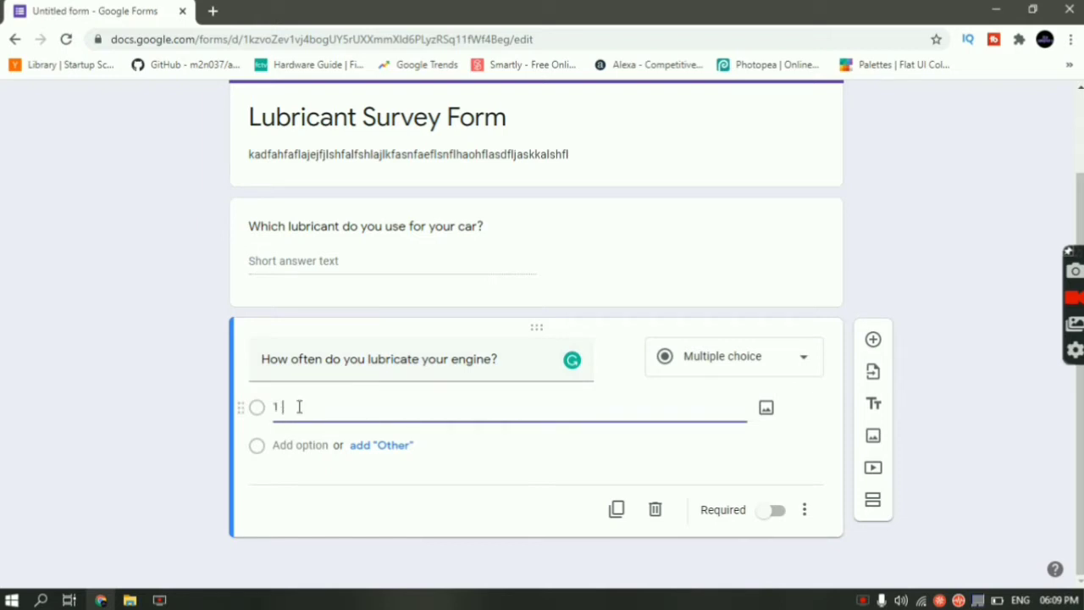
pyautogui.press('BackSpace')
pyautogui.press('BackSpace')
pyautogui.press('BackSpace')
pyautogui.press('BackSpace')
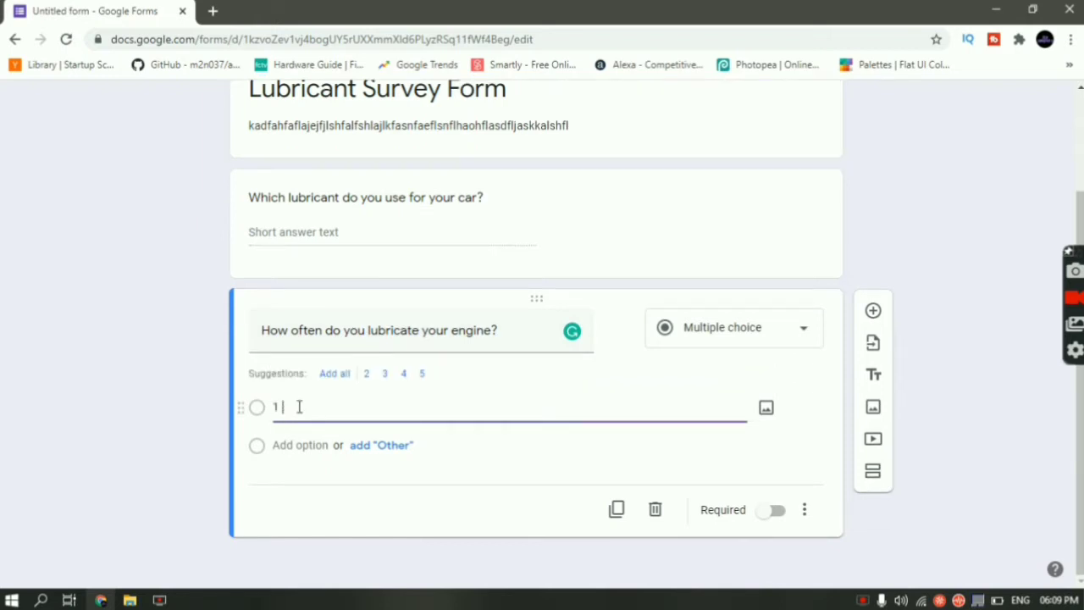
pyautogui.write('month')
# Add the options "2 month", "5 month" and "Other" to the engine lubrication question.
pyautogui.click(292, 444)
pyautogui.write('2 month')
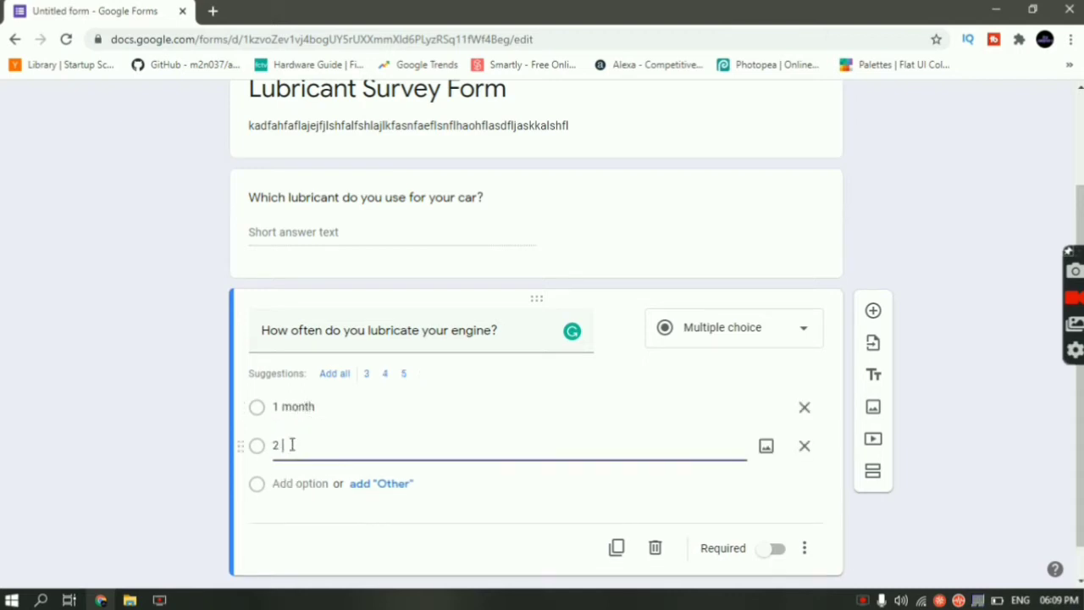
pyautogui.click(307, 481)
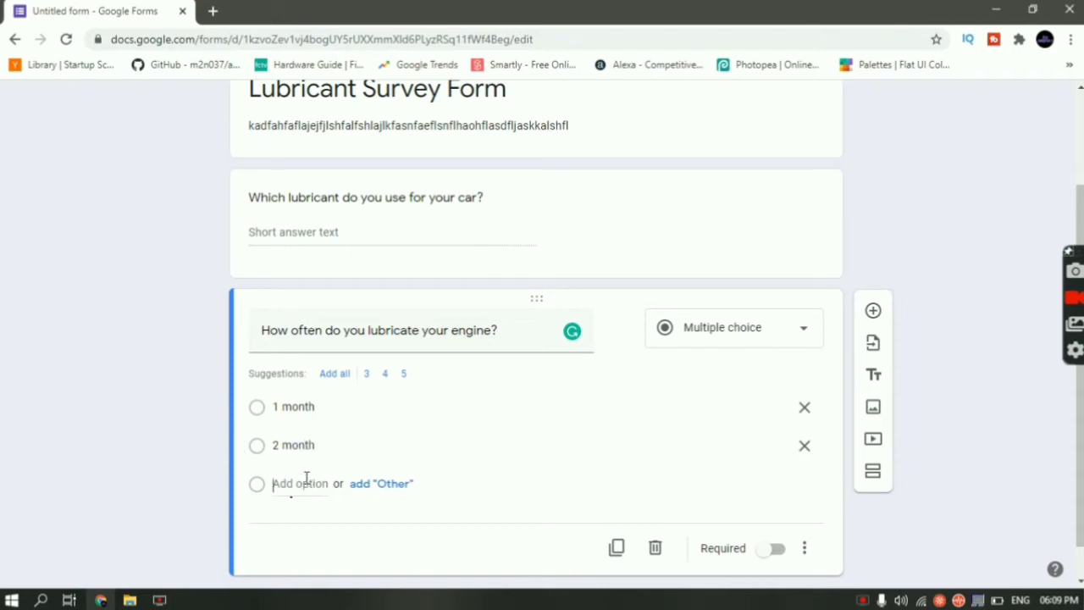
pyautogui.write('5 month')
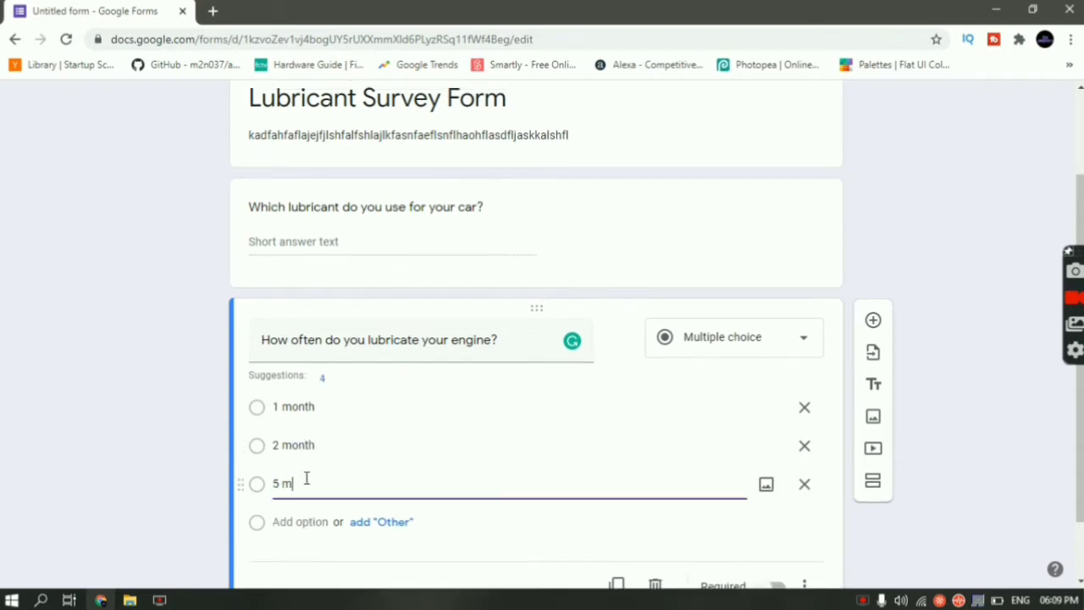
pyautogui.click(389, 529)
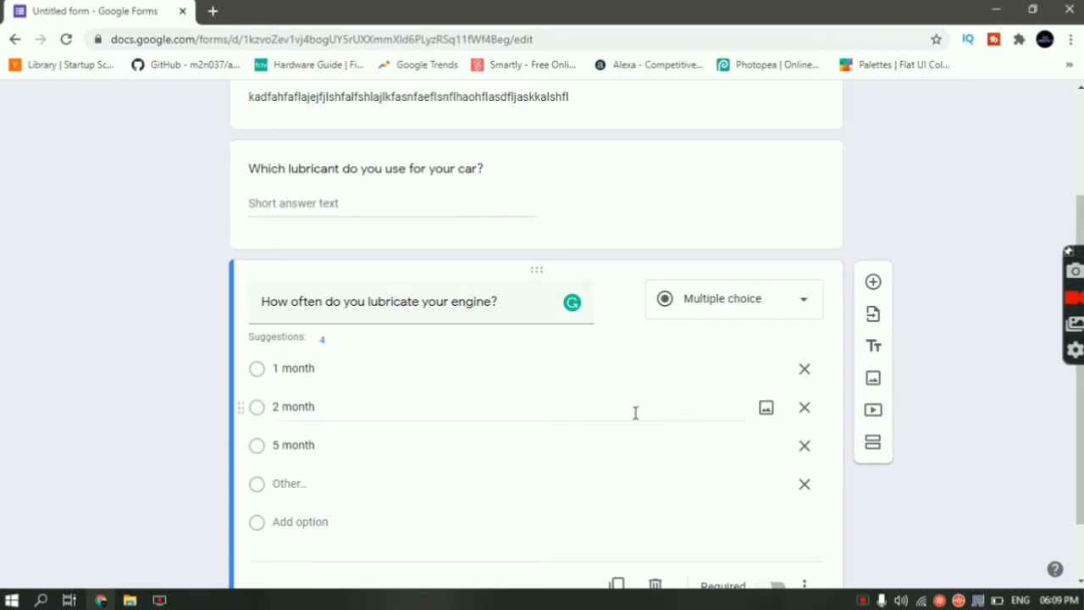
# Make the engine lubrication question required and switch the requirement back off.
pyautogui.scroll(-1, 635, 412)
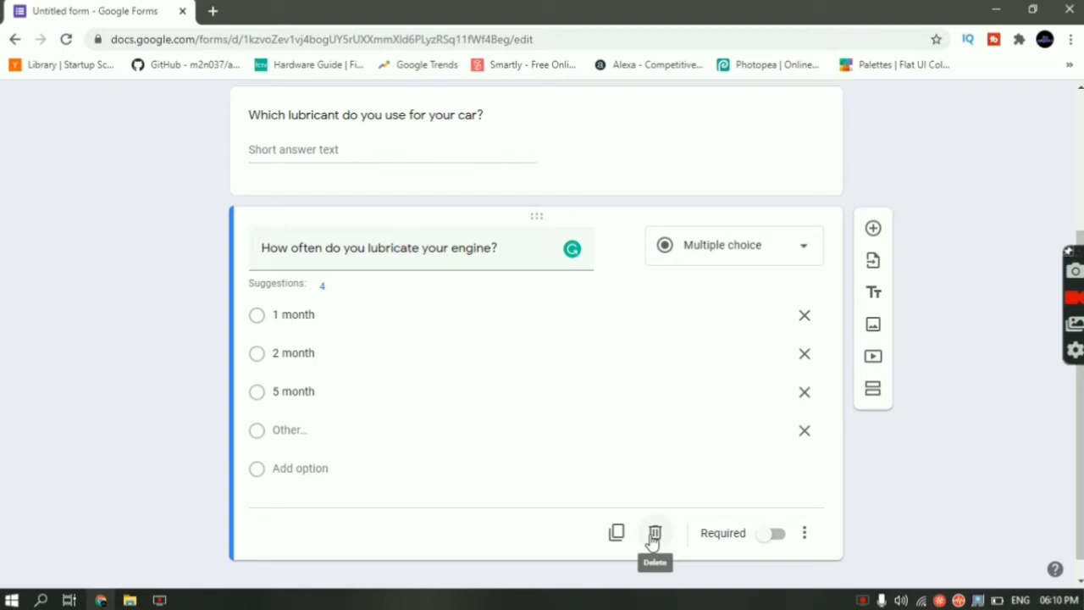
pyautogui.click(776, 535)
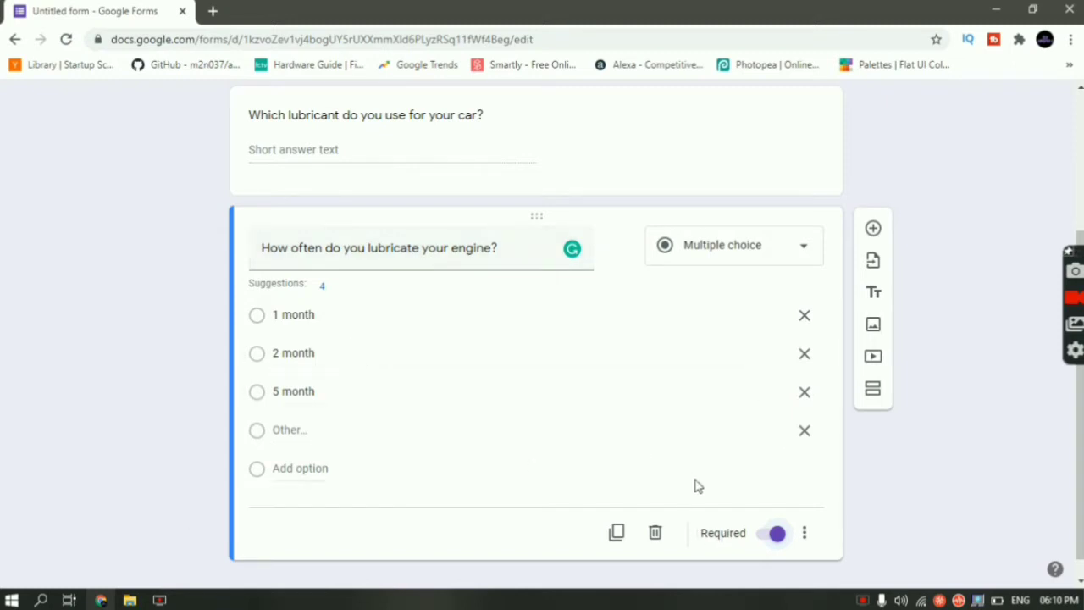
pyautogui.click(769, 546)
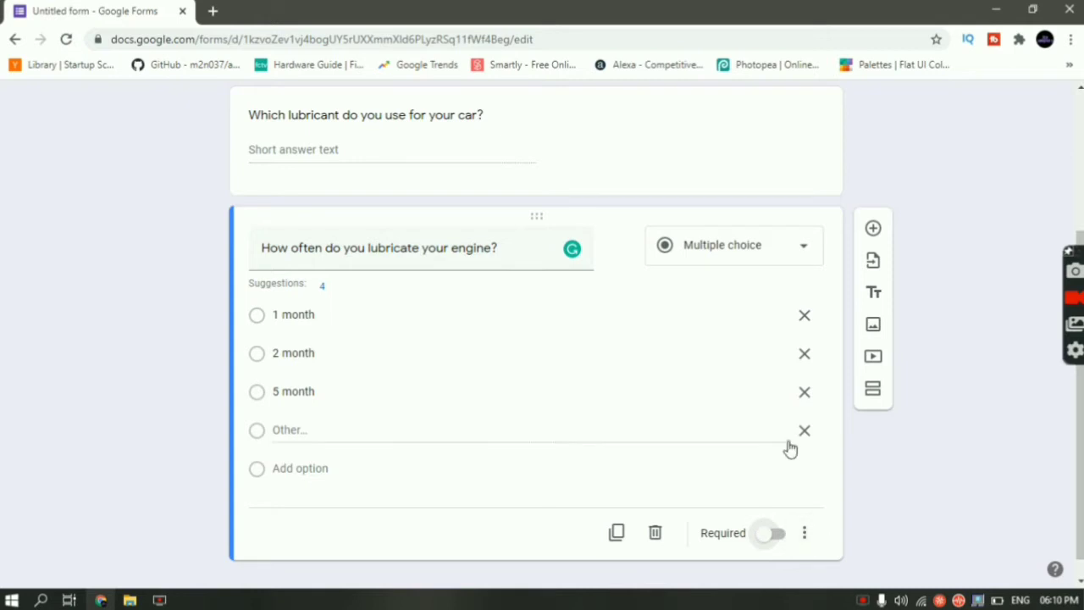
# Look at the existing forms available for importing questions and close the form selection without choosing one.
pyautogui.click(874, 264)
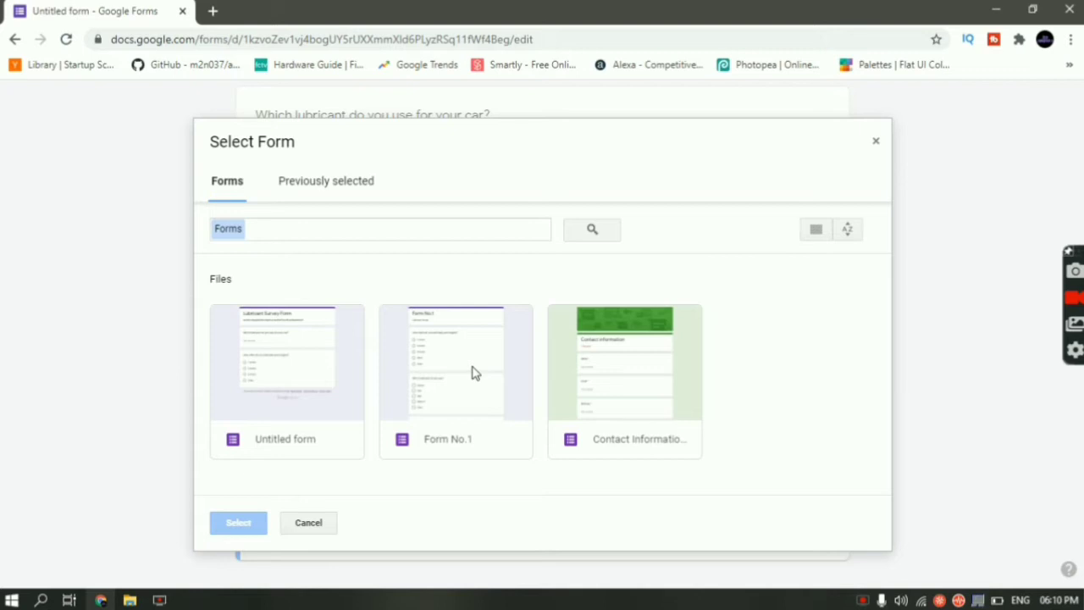
pyautogui.click(876, 143)
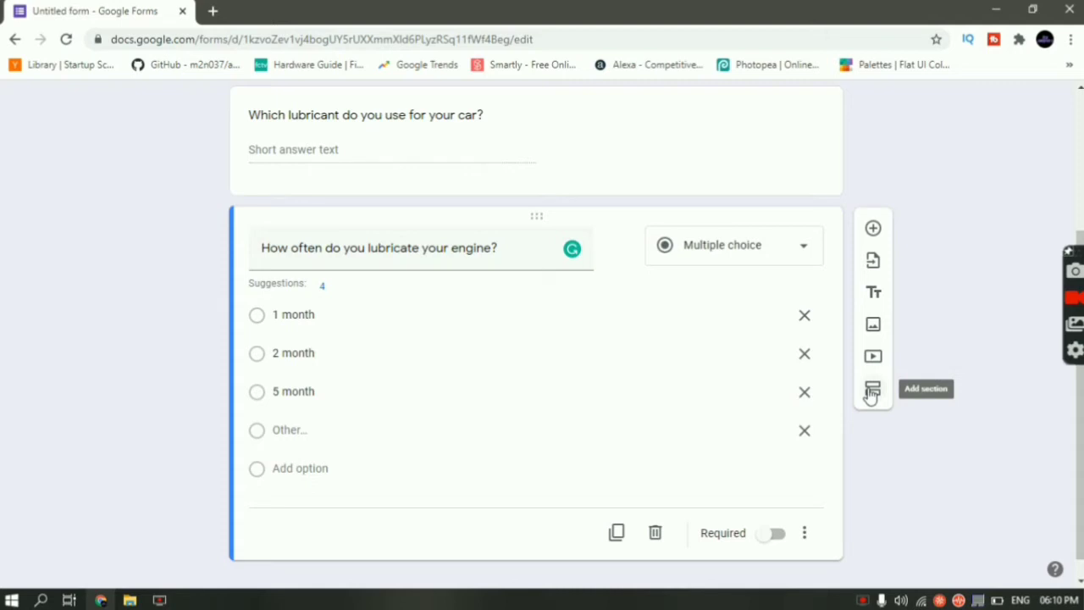
# Add a title and description block below the engine lubrication question and delete it again.
pyautogui.click(876, 290)
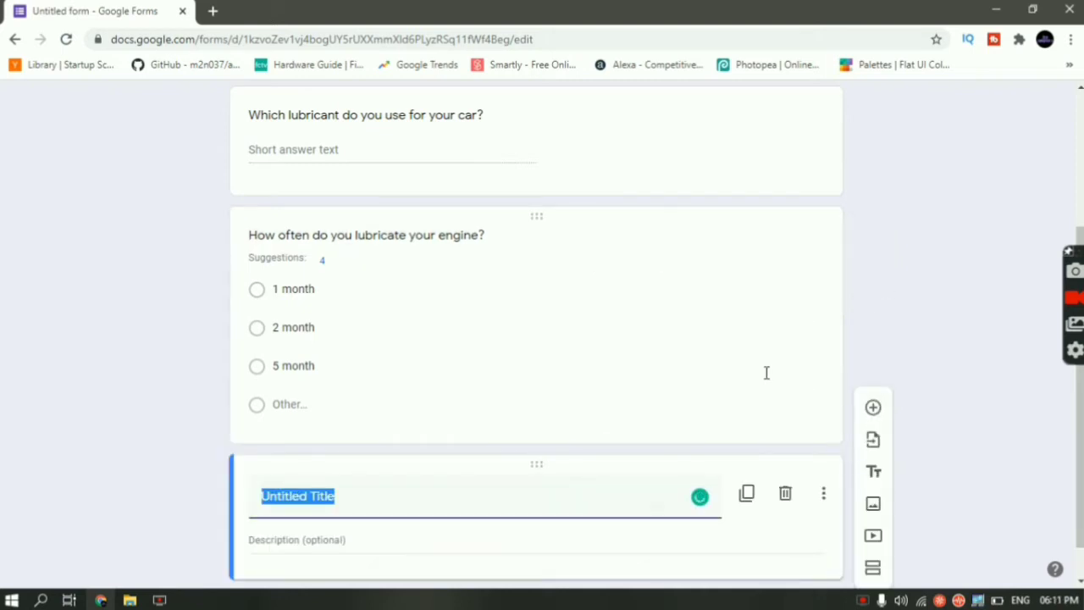
pyautogui.click(766, 372)
pyautogui.scroll(3, 766, 372)
pyautogui.scroll(-1, 572, 271)
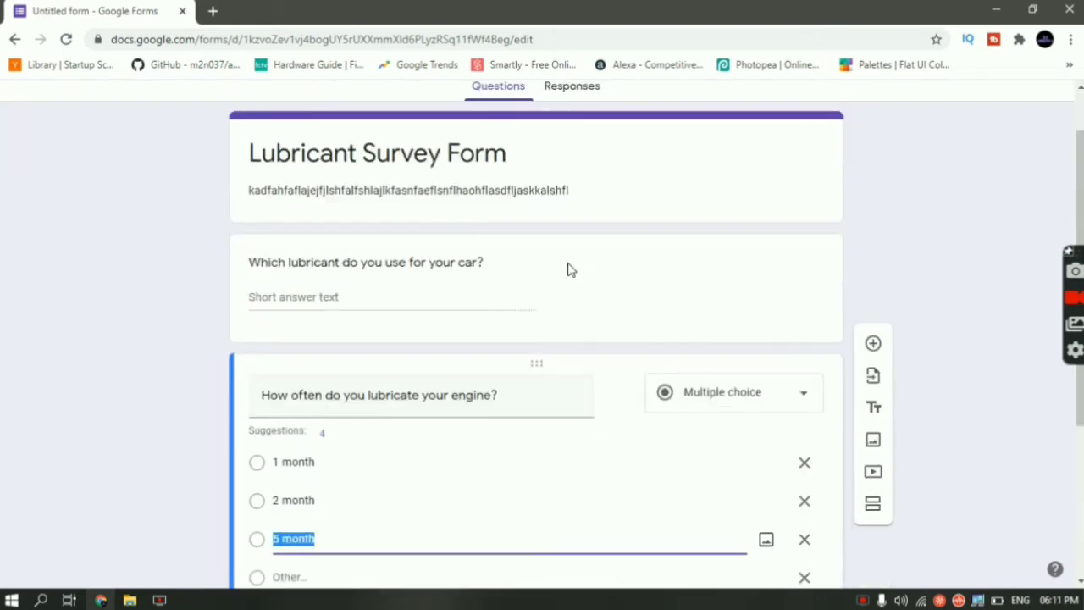
pyautogui.scroll(-3, 571, 270)
pyautogui.click(377, 501)
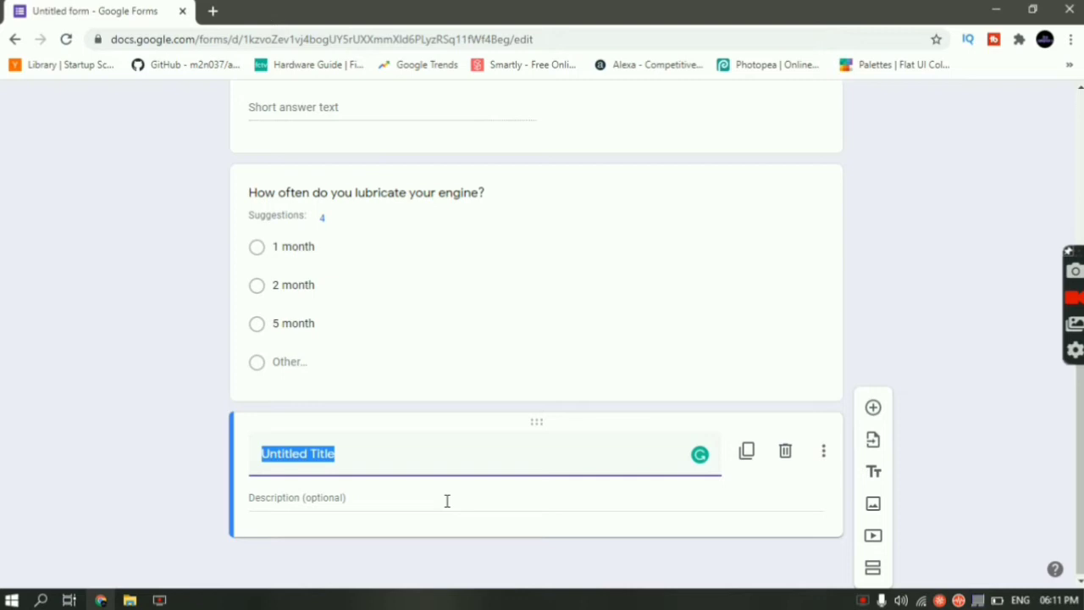
pyautogui.click(508, 476)
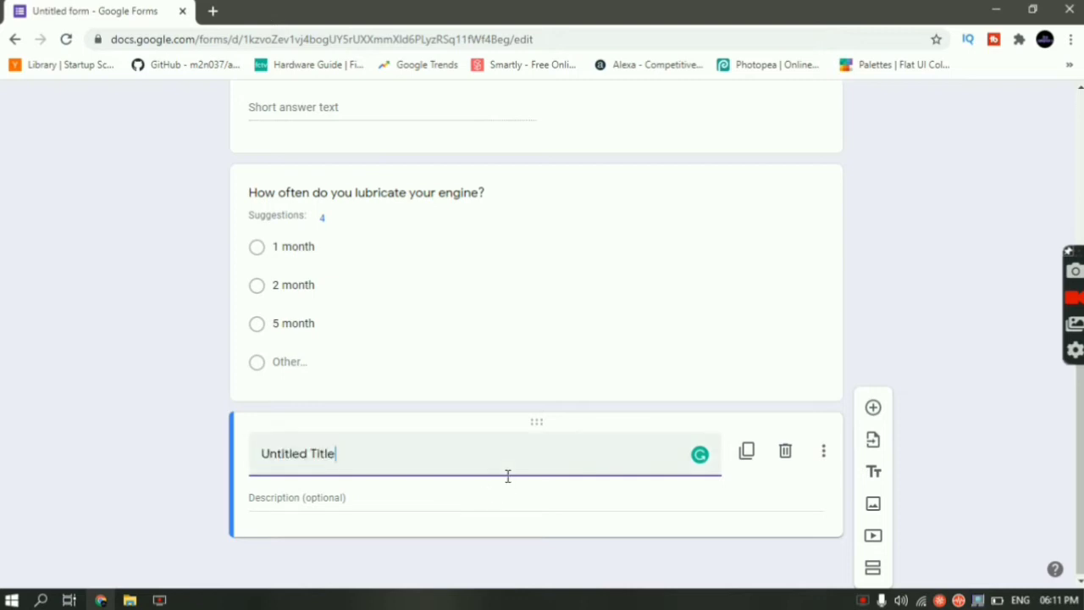
pyautogui.click(784, 452)
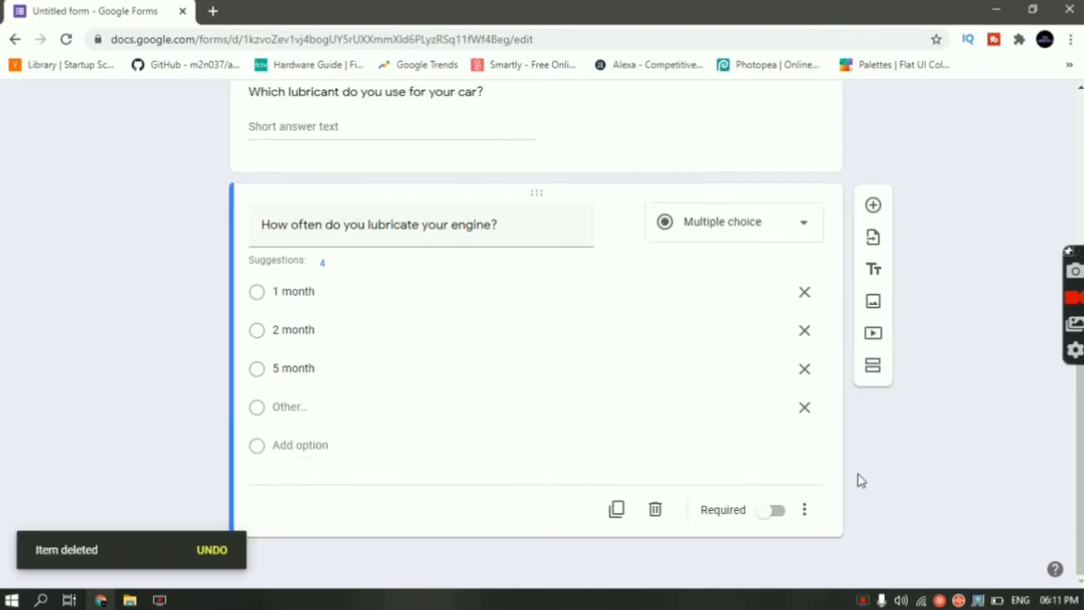
# Insert the image tech (2).png from the Downloads folder below the engine lubrication question and look it over.
pyautogui.click(876, 307)
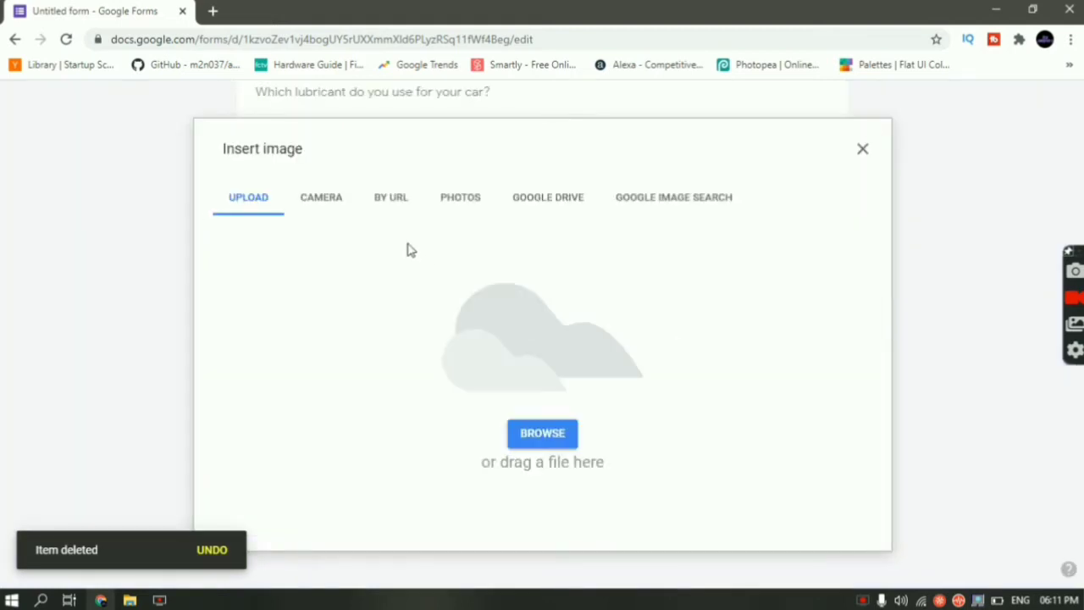
pyautogui.click(533, 451)
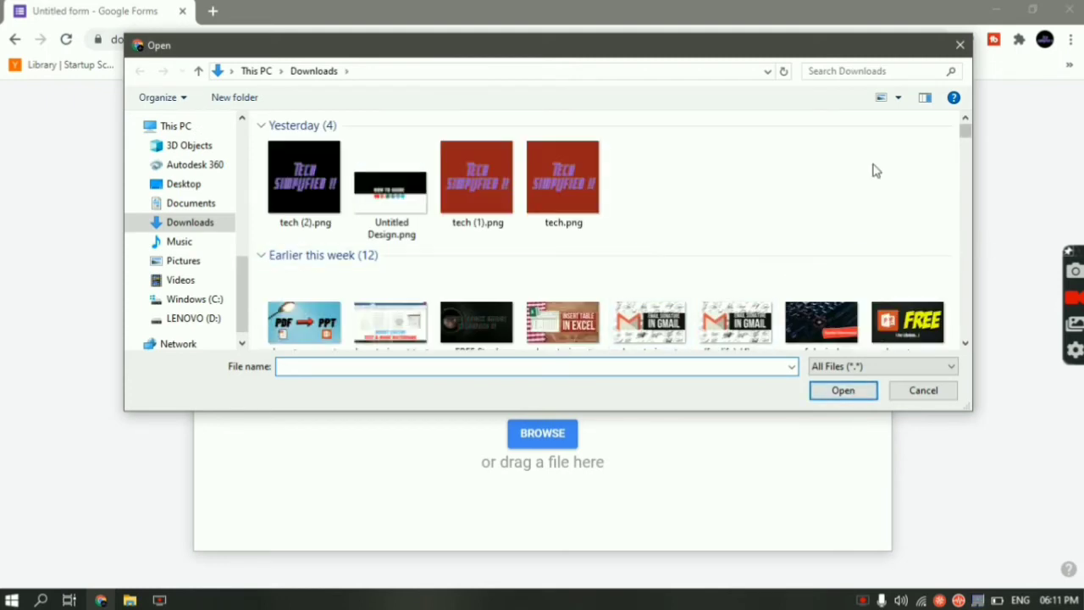
pyautogui.click(304, 180)
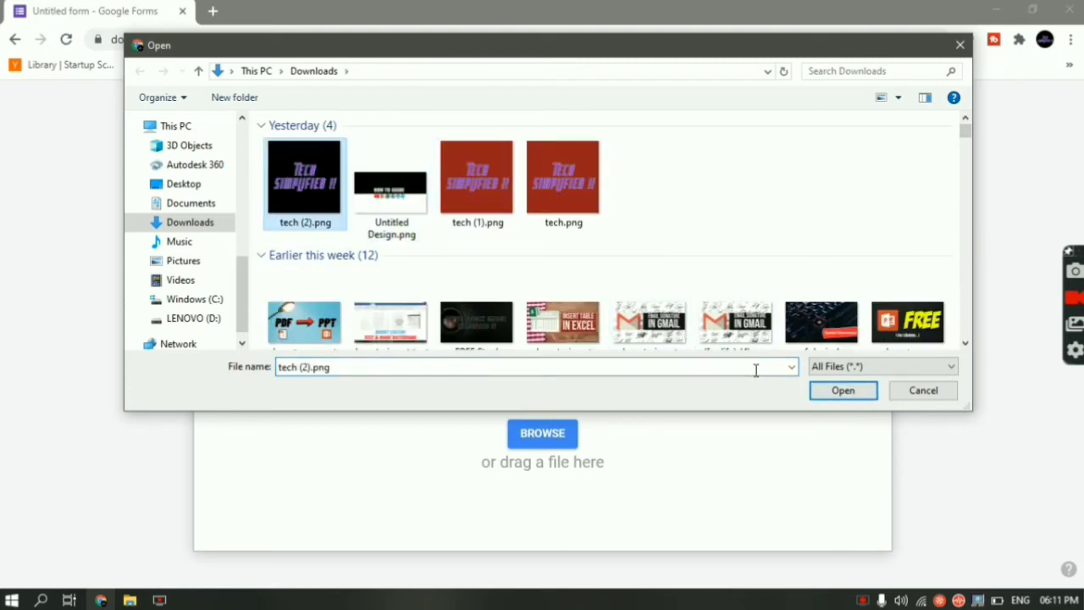
pyautogui.click(843, 391)
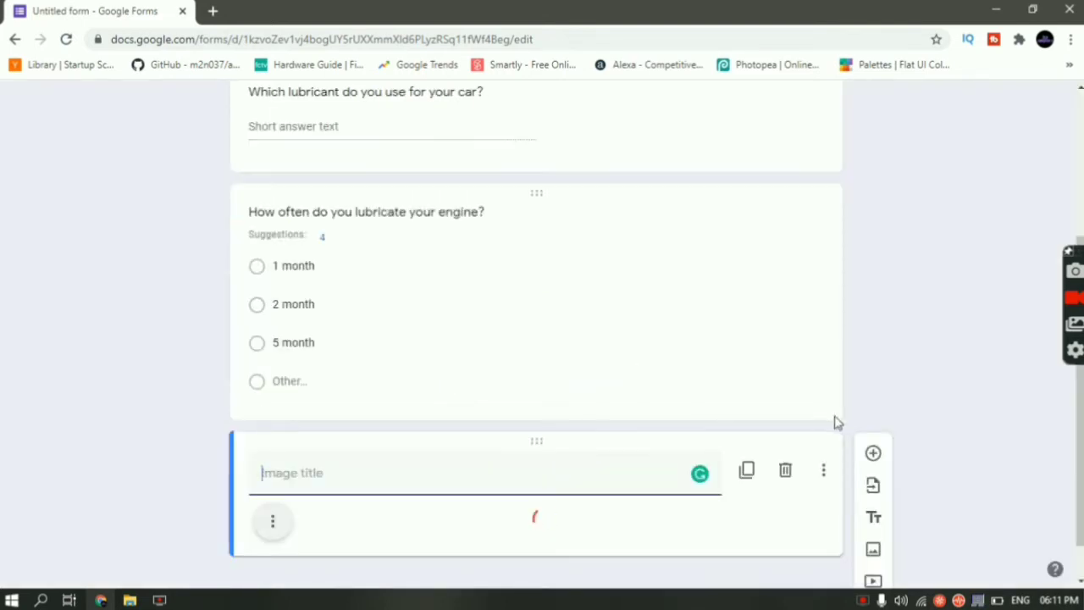
pyautogui.scroll(-3, 472, 423)
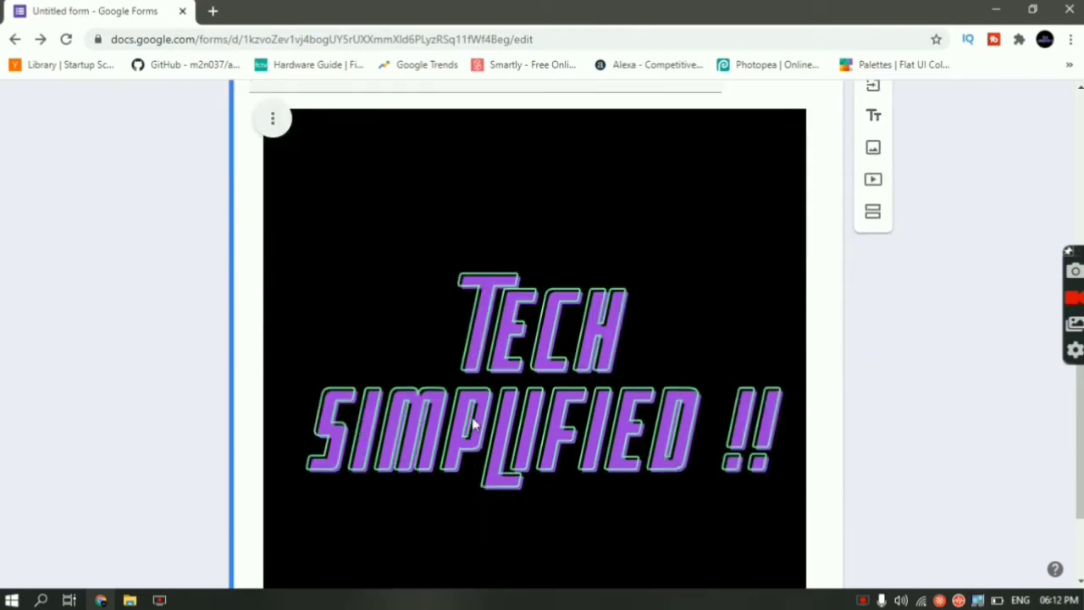
pyautogui.scroll(3, 471, 423)
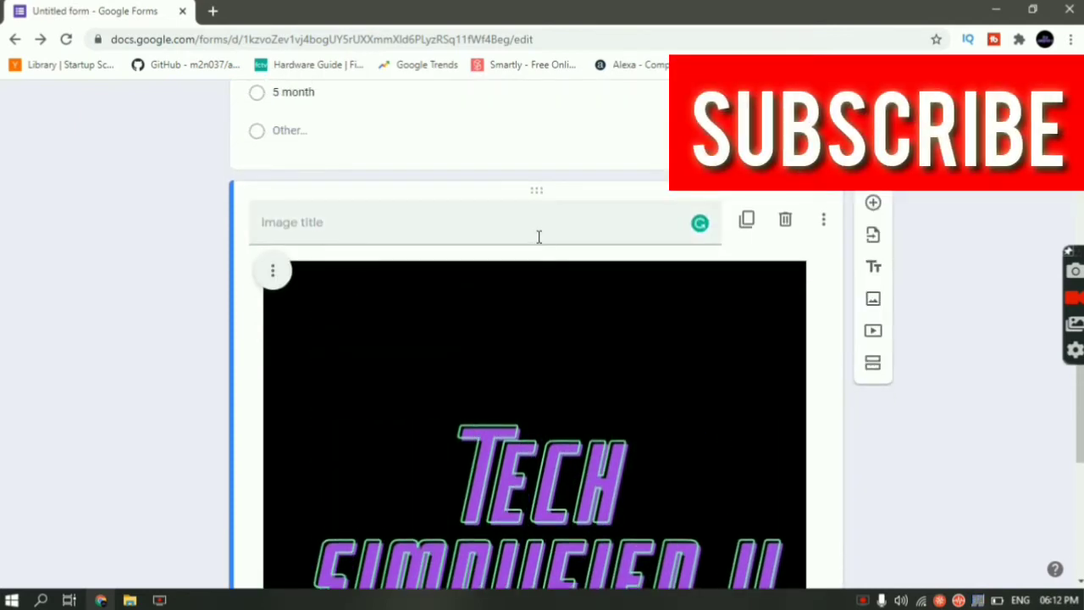
pyautogui.scroll(-3, 533, 288)
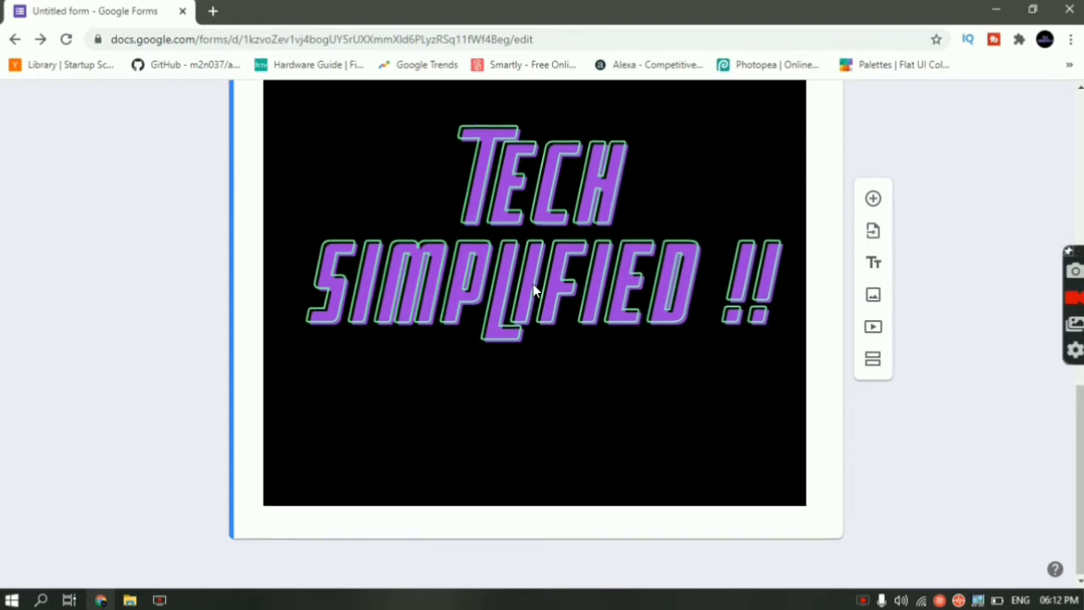
pyautogui.scroll(3, 533, 288)
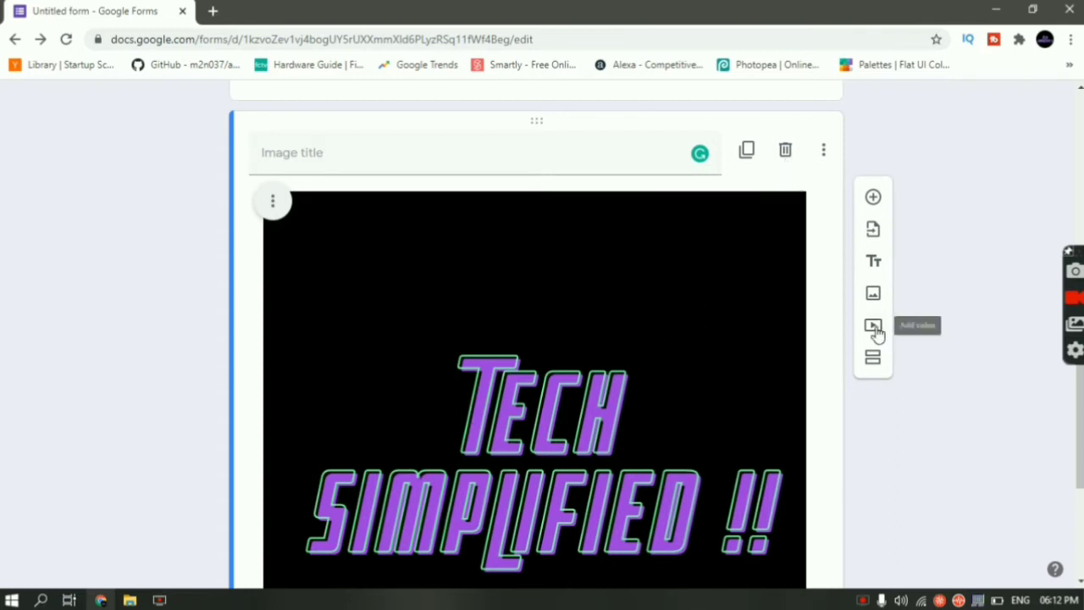
# Delete the inserted image item from the form.
pyautogui.click(784, 152)
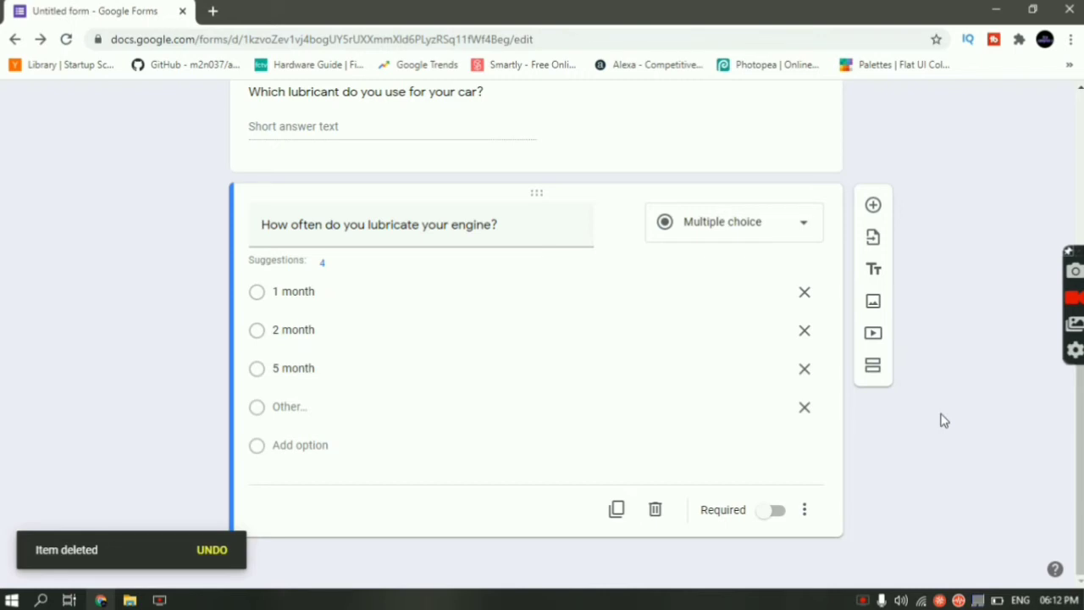
pyautogui.scroll(3, 944, 420)
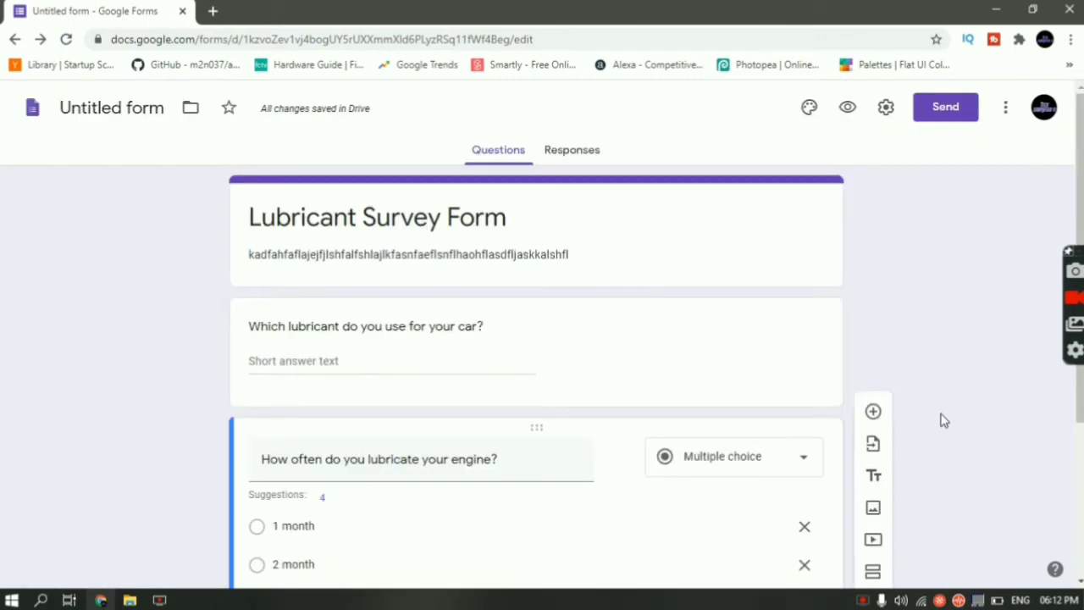
pyautogui.scroll(-3, 944, 421)
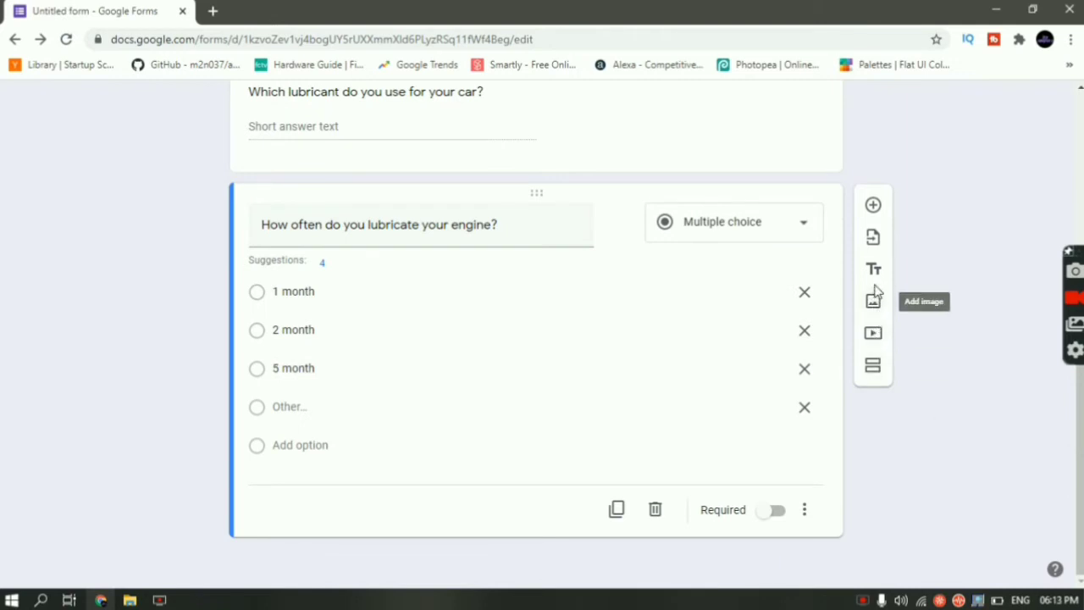
# Add a third question, "Which brand lubricant do you use", with the Checkboxes type.
pyautogui.click(873, 205)
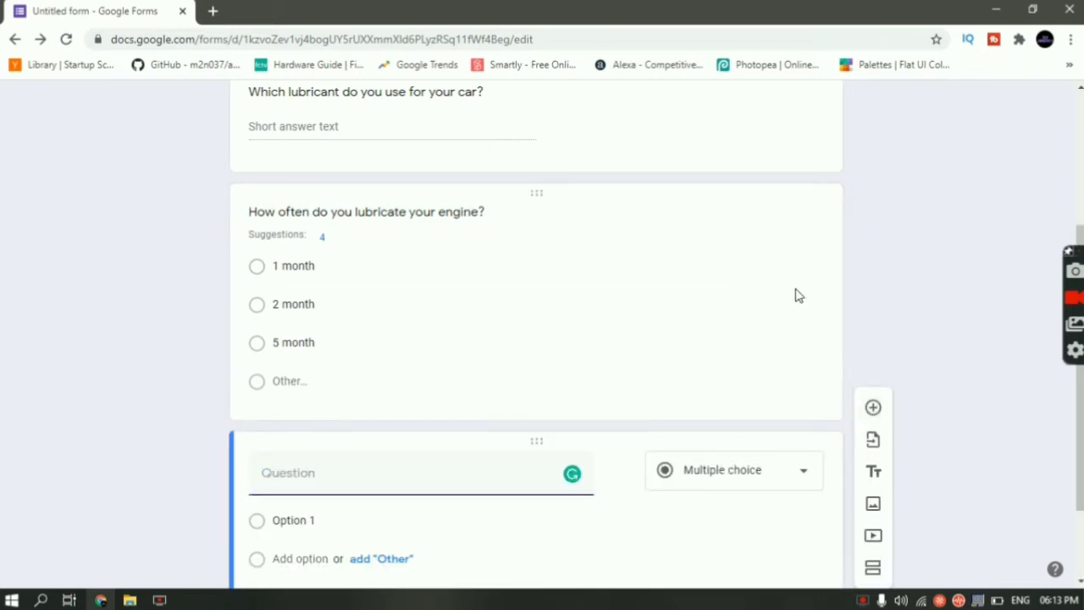
pyautogui.click(714, 366)
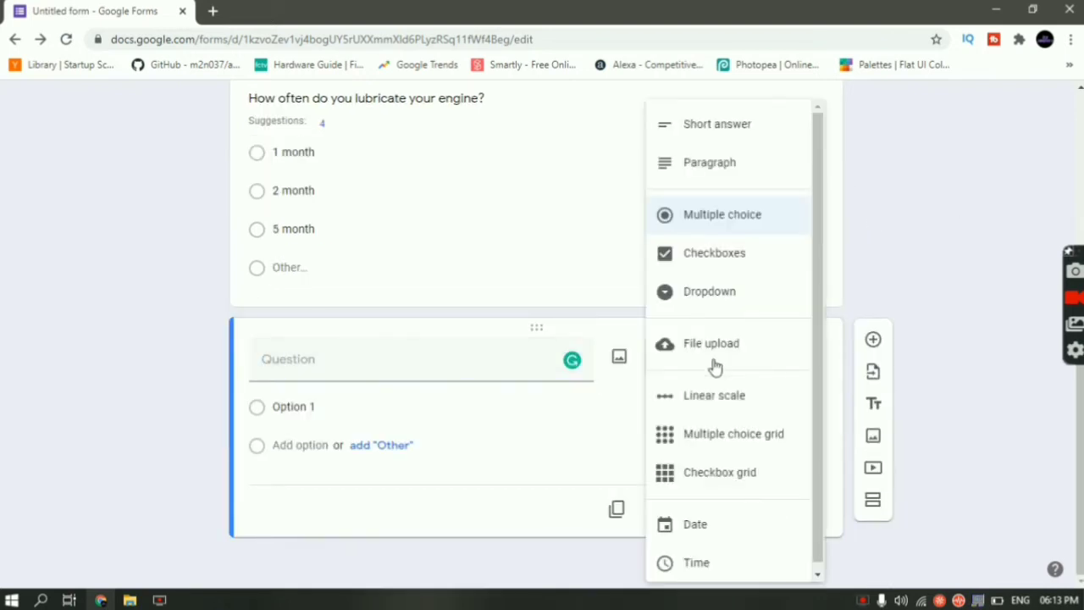
pyautogui.click(728, 259)
pyautogui.click(469, 363)
pyautogui.write('Whi')
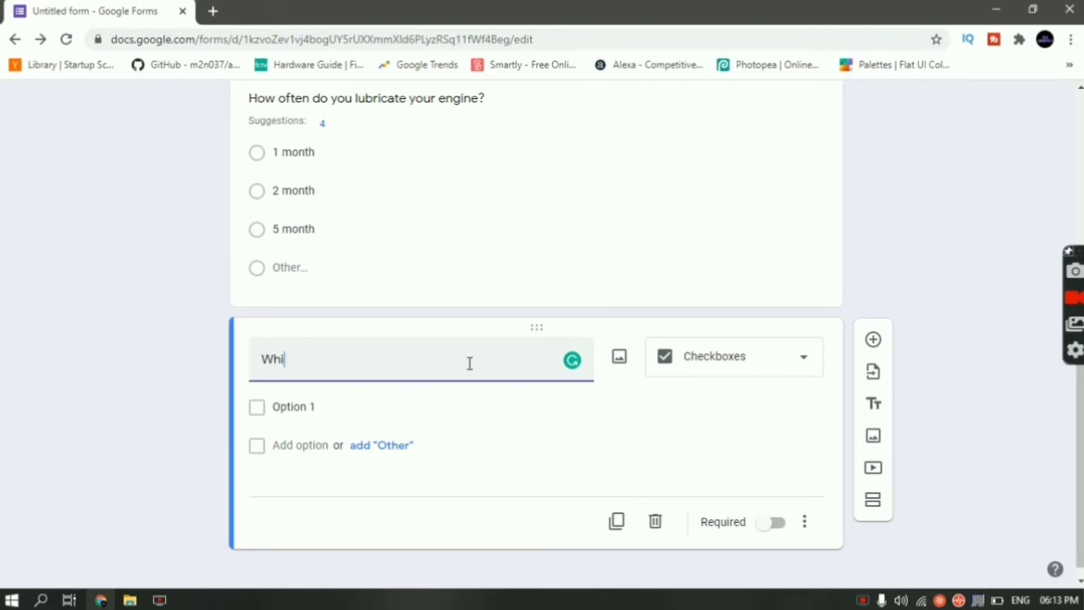
pyautogui.write('ch brand do')
pyautogui.press('BackSpace')
pyautogui.press('BackSpace')
pyautogui.press('BackSpace')
pyautogui.write('lubricant do')
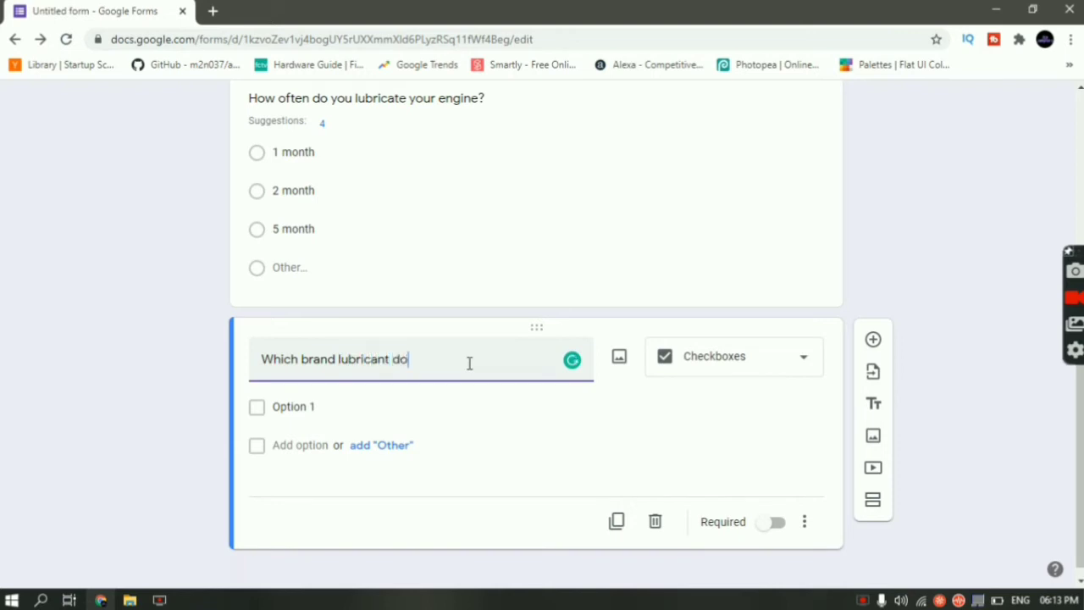
pyautogui.write(' you use')
# Give the brand question four checkbox options: Castrol, Shell, Indian oil and None.
pyautogui.click(312, 408)
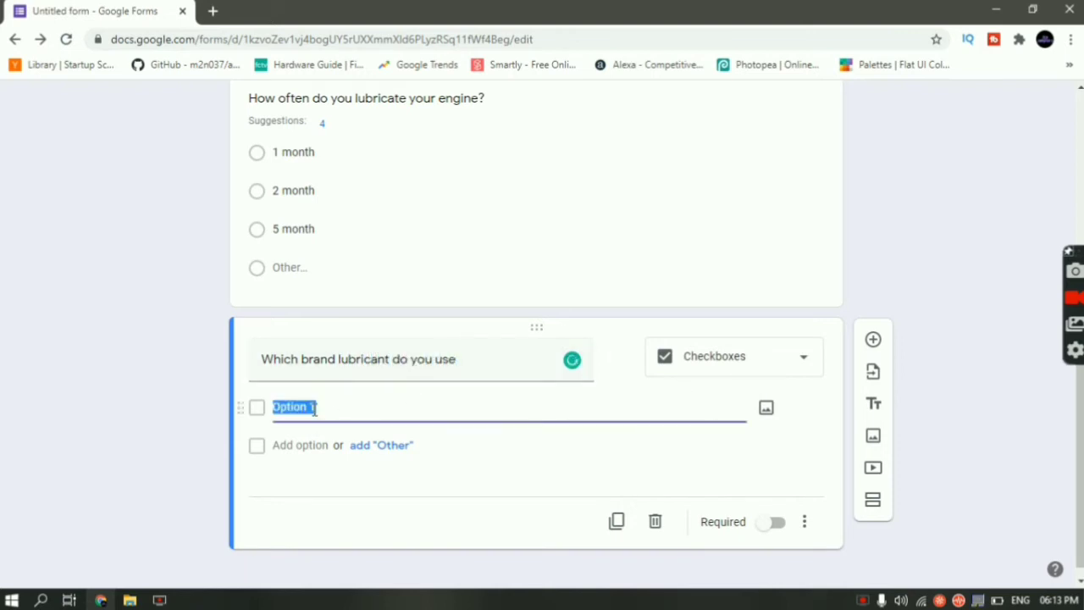
pyautogui.write('Castrol')
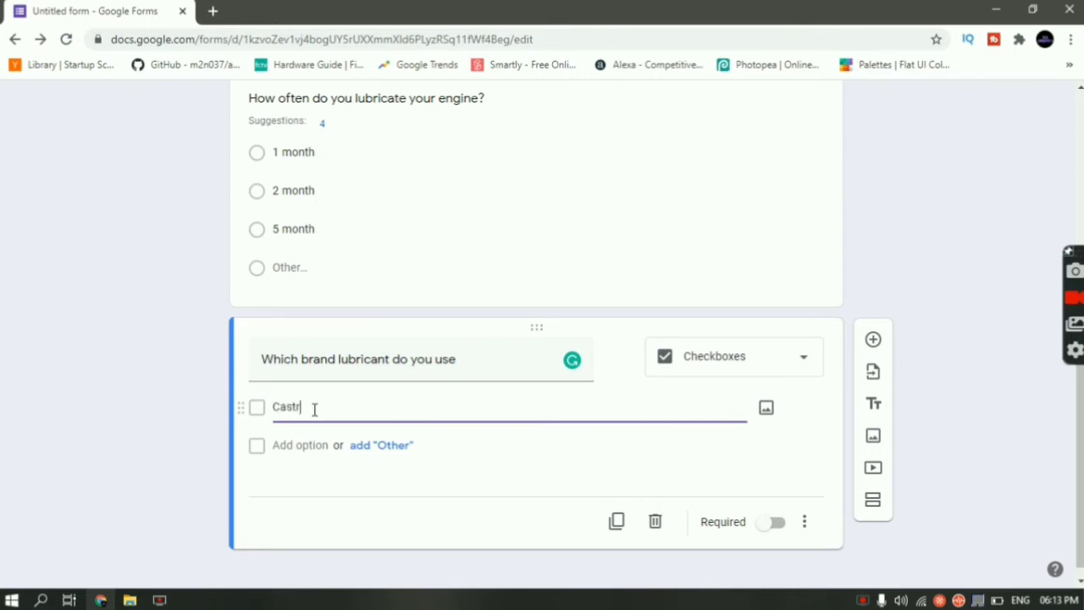
pyautogui.click(299, 446)
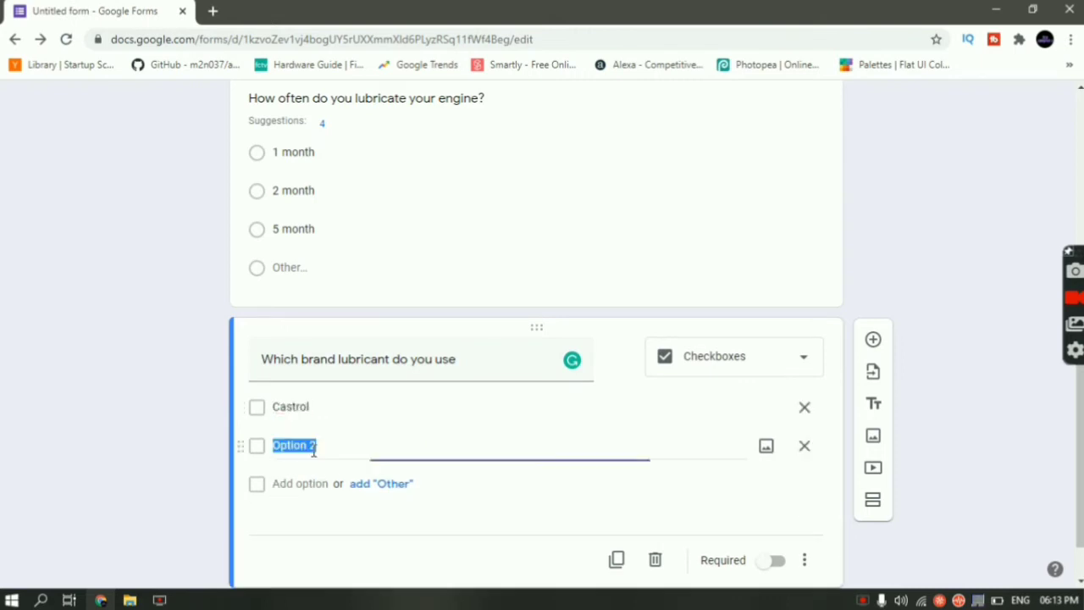
pyautogui.write('Shell')
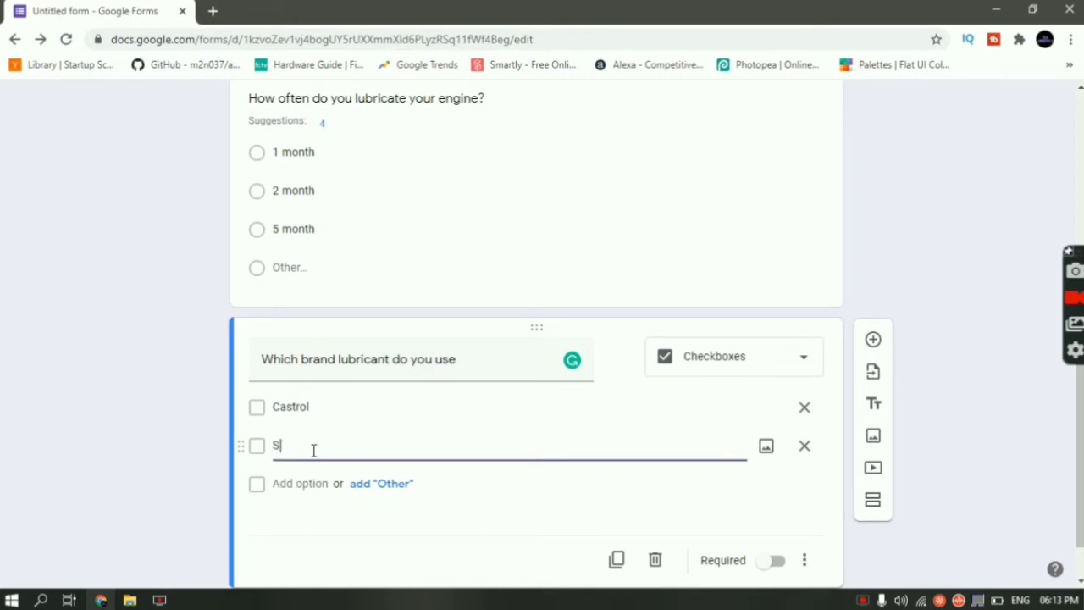
pyautogui.press('BackSpace')
pyautogui.press('BackSpace')
pyautogui.write('ll')
pyautogui.click(308, 482)
pyautogui.write('E')
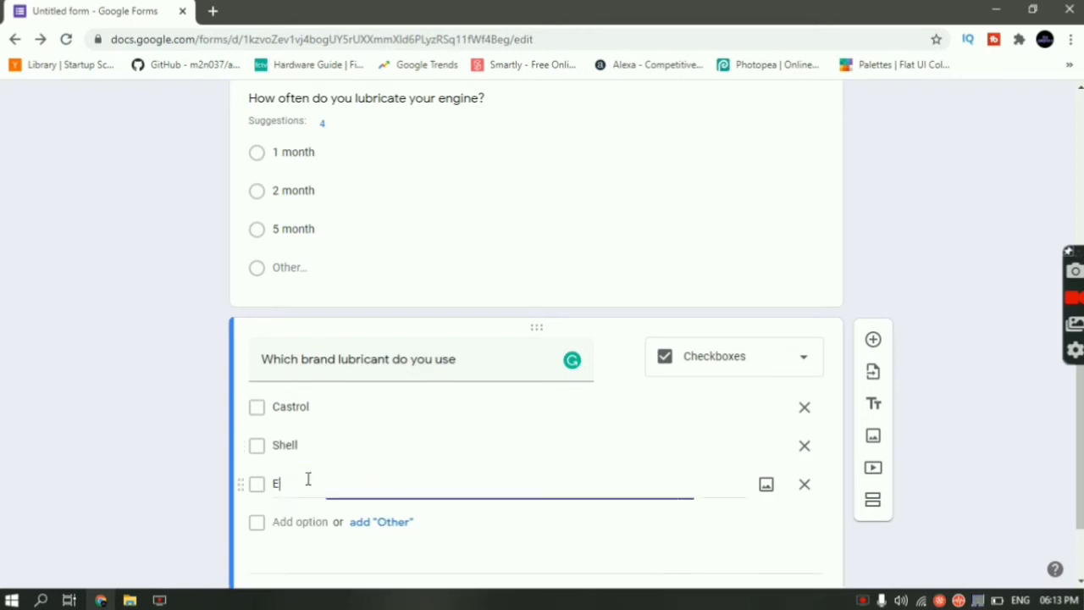
pyautogui.write('nIndian oil')
pyautogui.click(314, 523)
pyautogui.write('None')
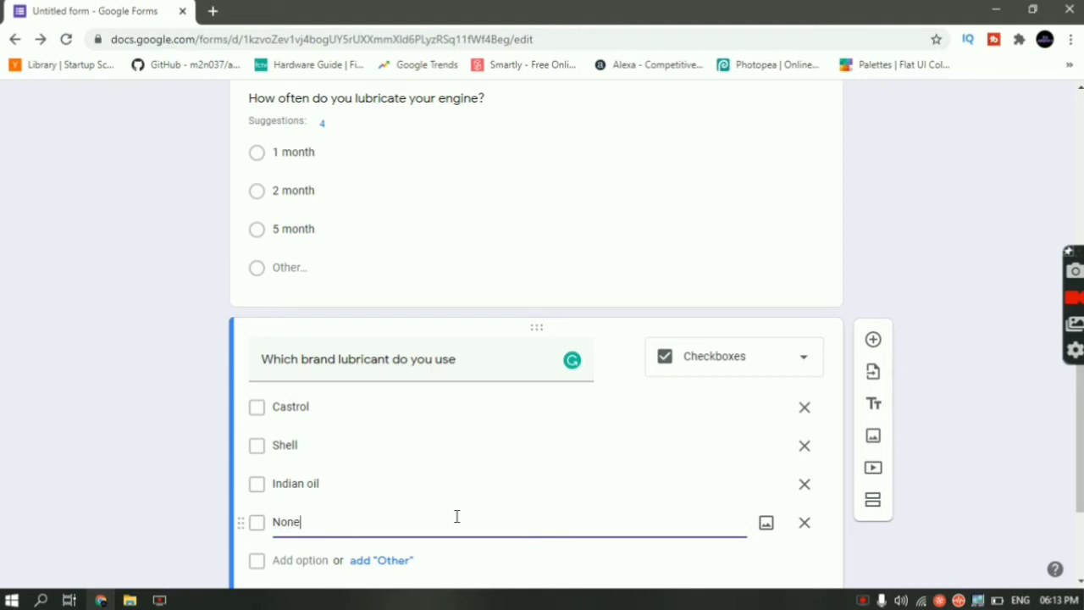
pyautogui.scroll(-1, 455, 520)
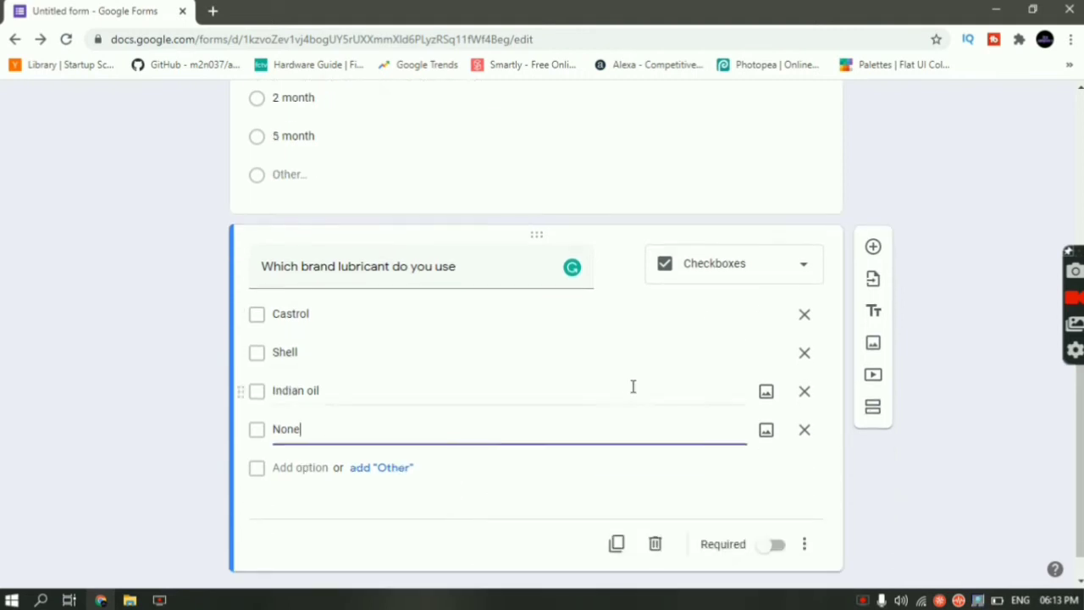
# Add a question mark to the brand question so it reads "Which brand lubricant do you use?".
pyautogui.scroll(4, 762, 250)
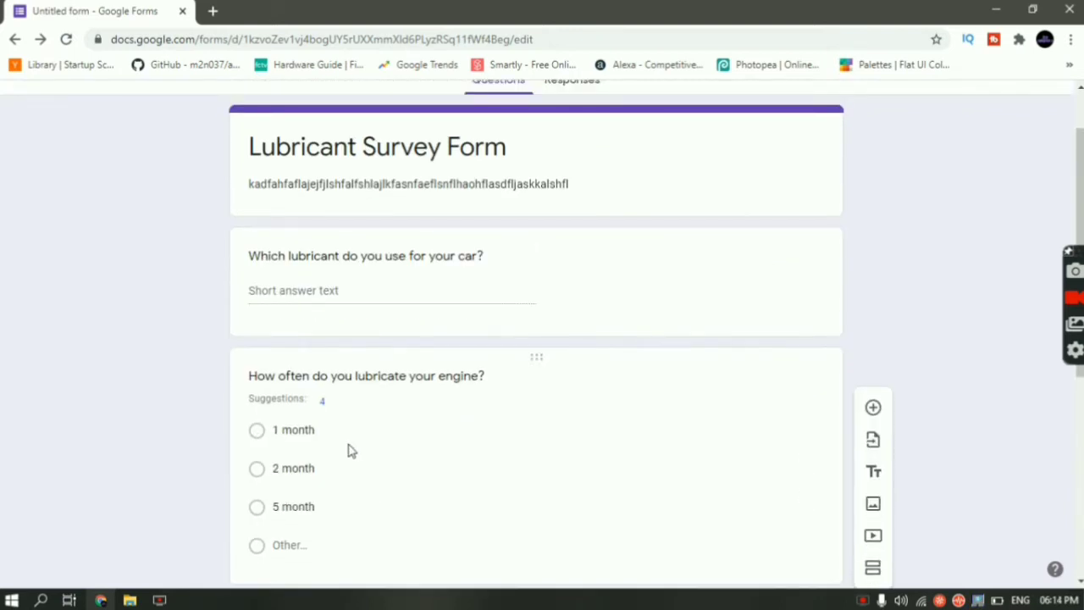
pyautogui.scroll(-3, 347, 451)
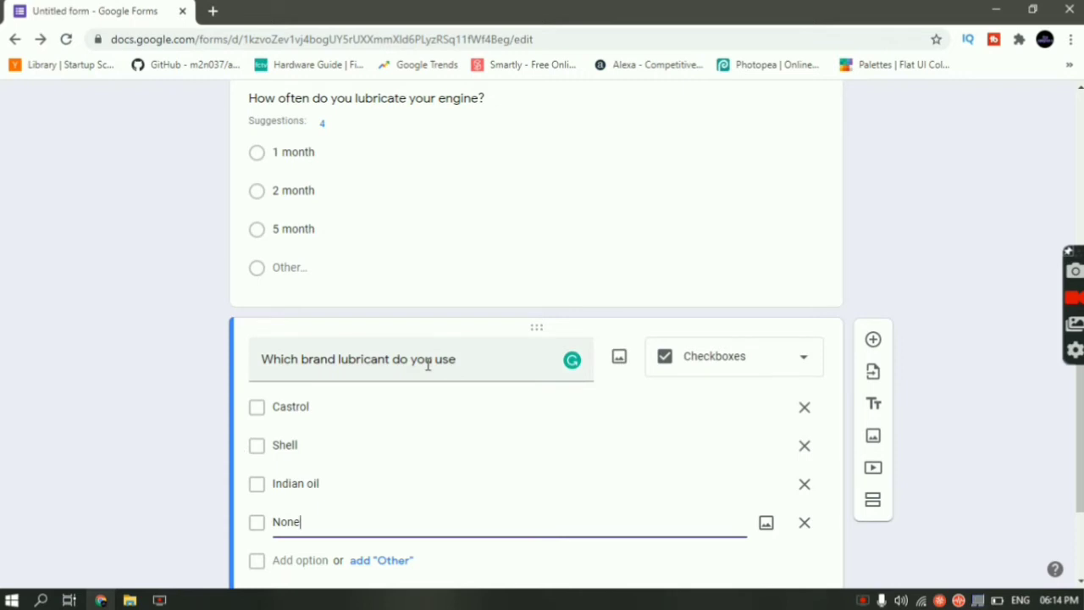
pyautogui.tripleClick(466, 361)
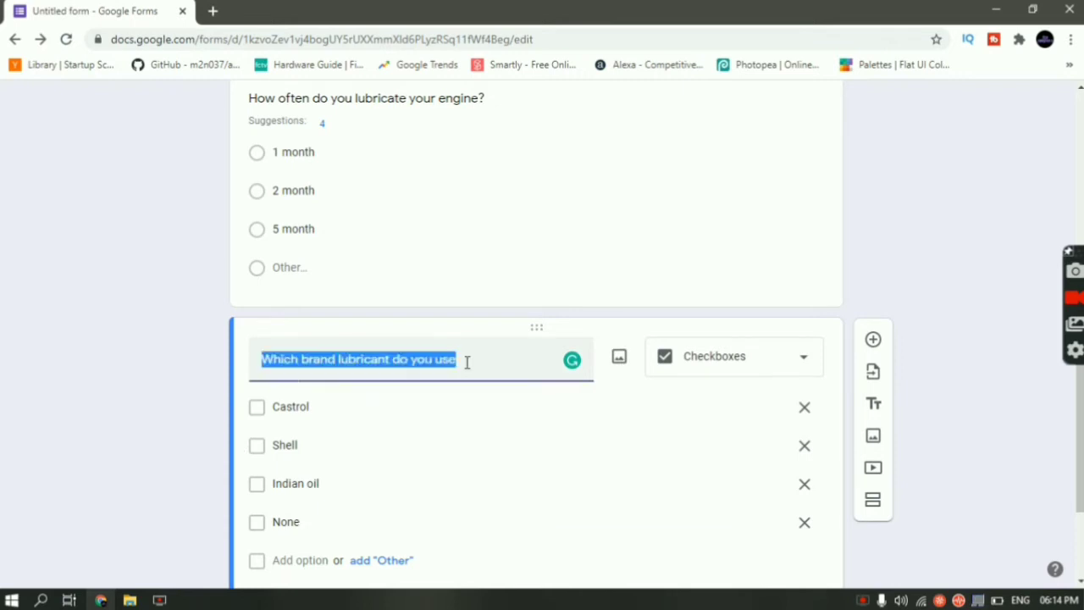
pyautogui.click(467, 361)
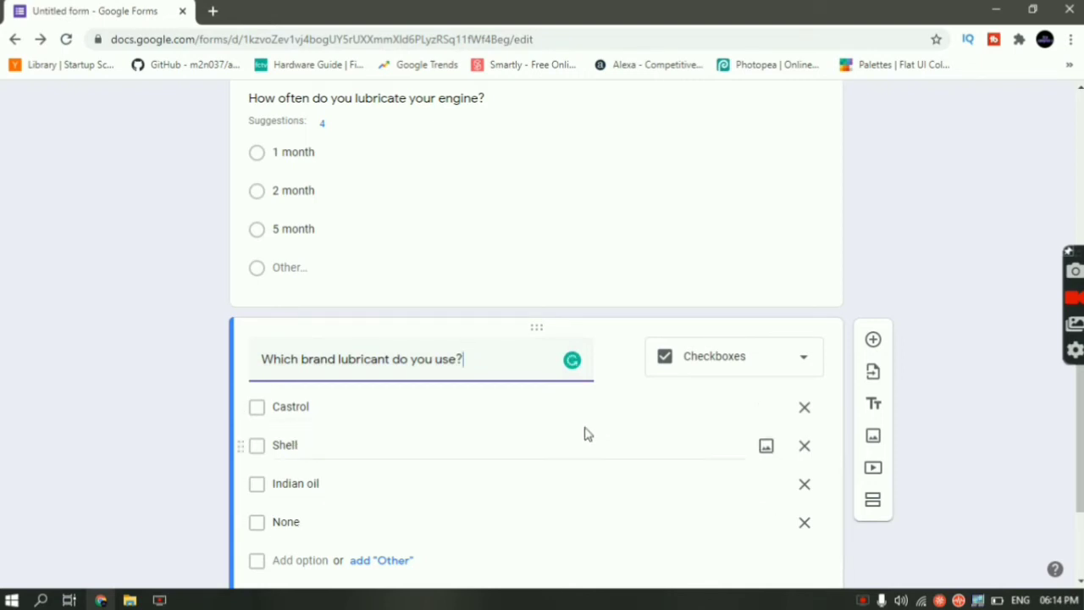
# Add a fourth question, "How satisfied are you with your existing lubricant?", with the Linear scale type.
pyautogui.scroll(-2, 584, 434)
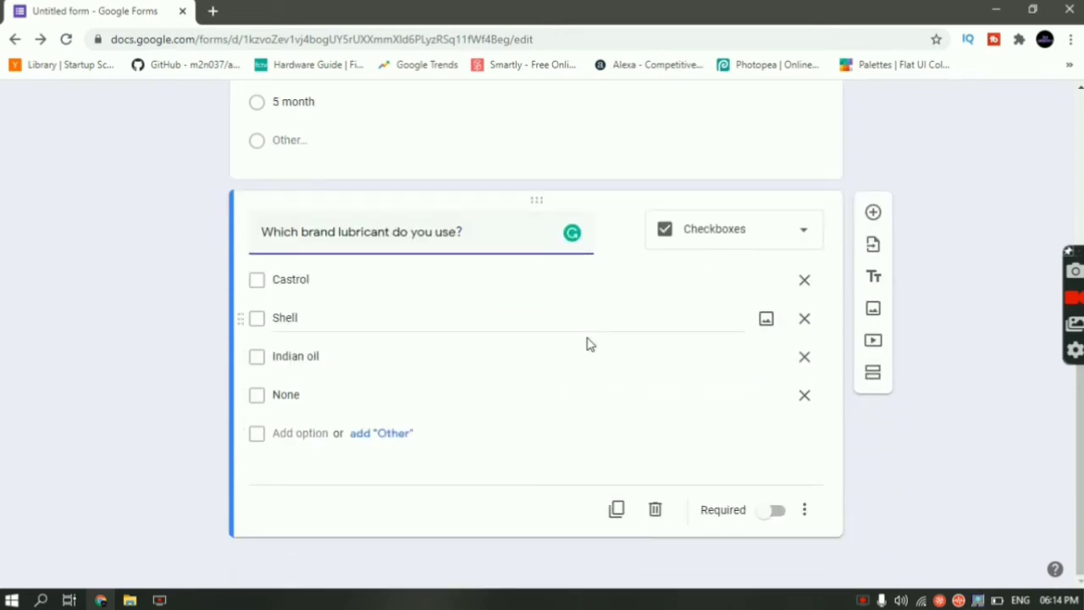
pyautogui.click(874, 212)
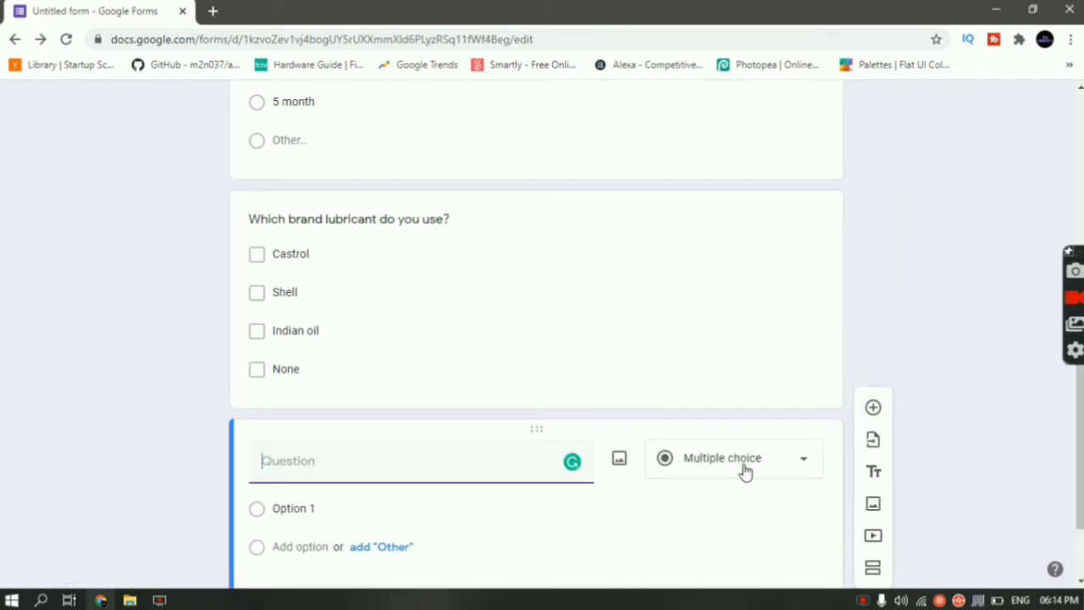
pyautogui.click(745, 472)
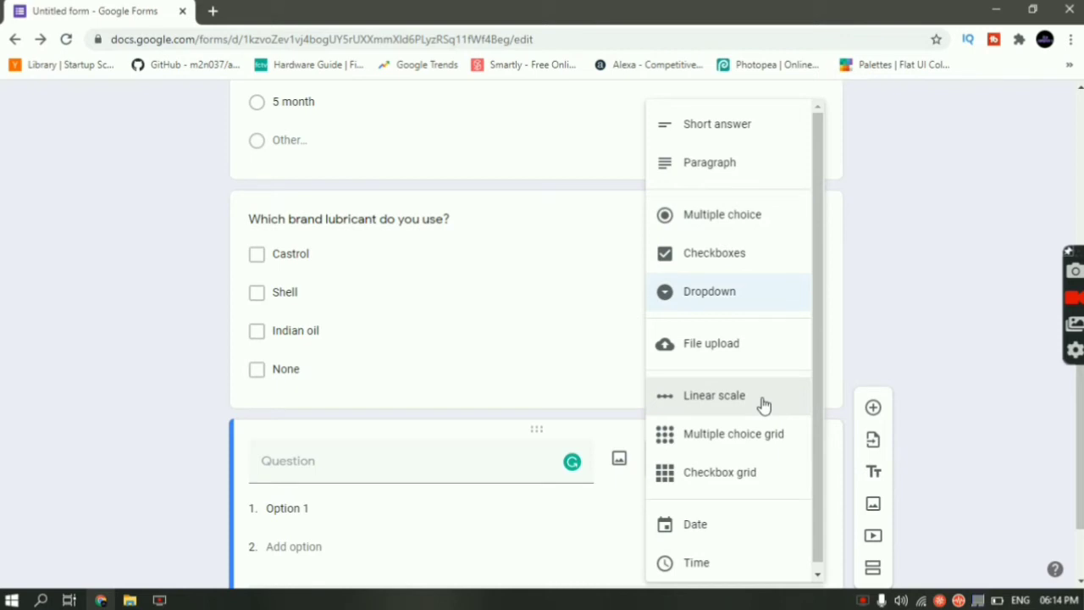
pyautogui.click(762, 405)
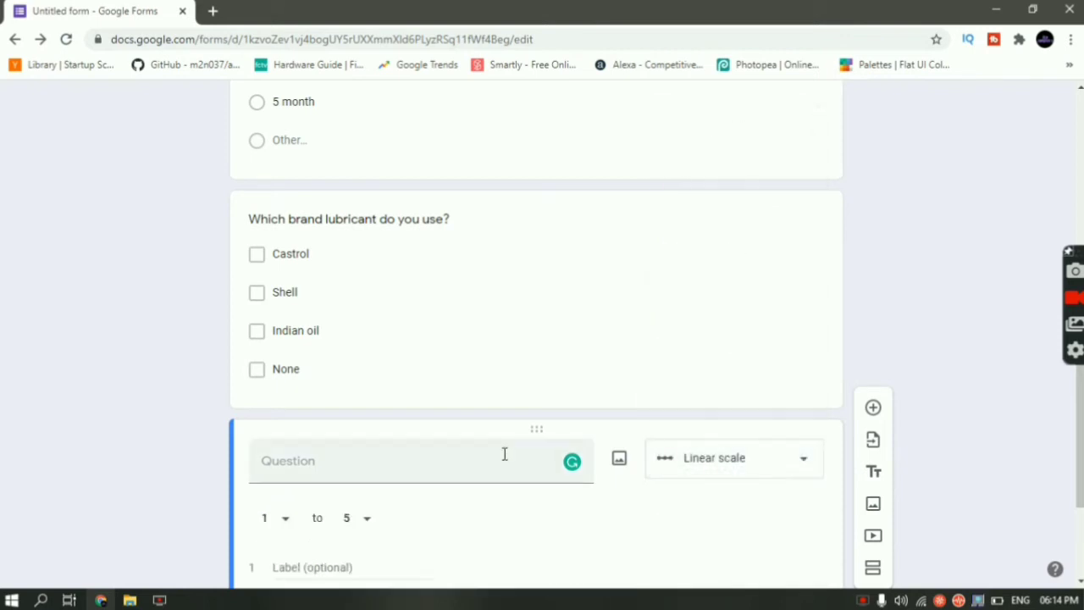
pyautogui.click(476, 462)
pyautogui.write('H')
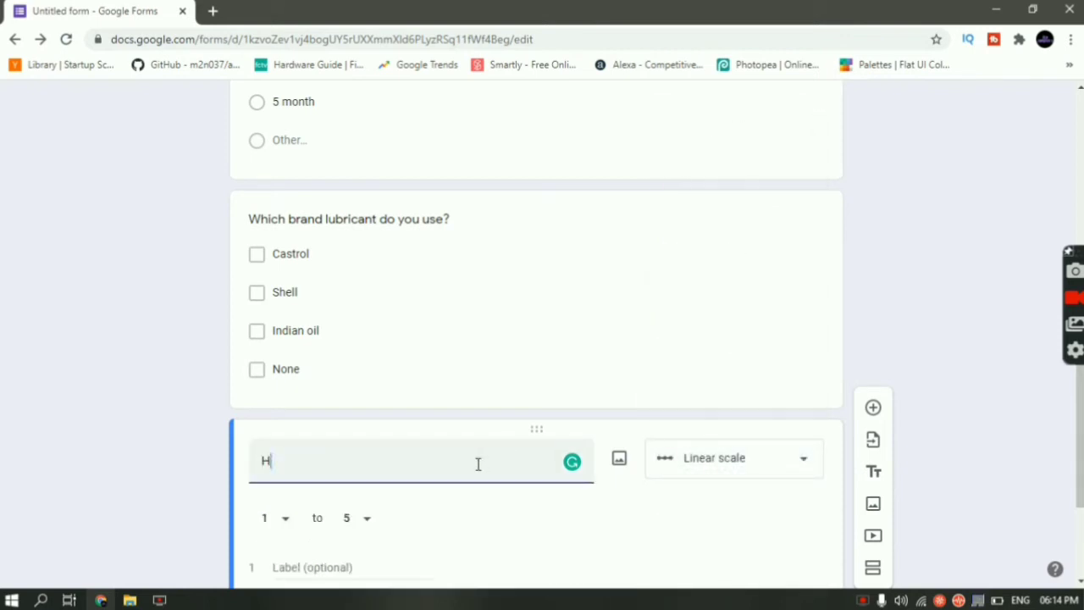
pyautogui.write('ow satisfied are you')
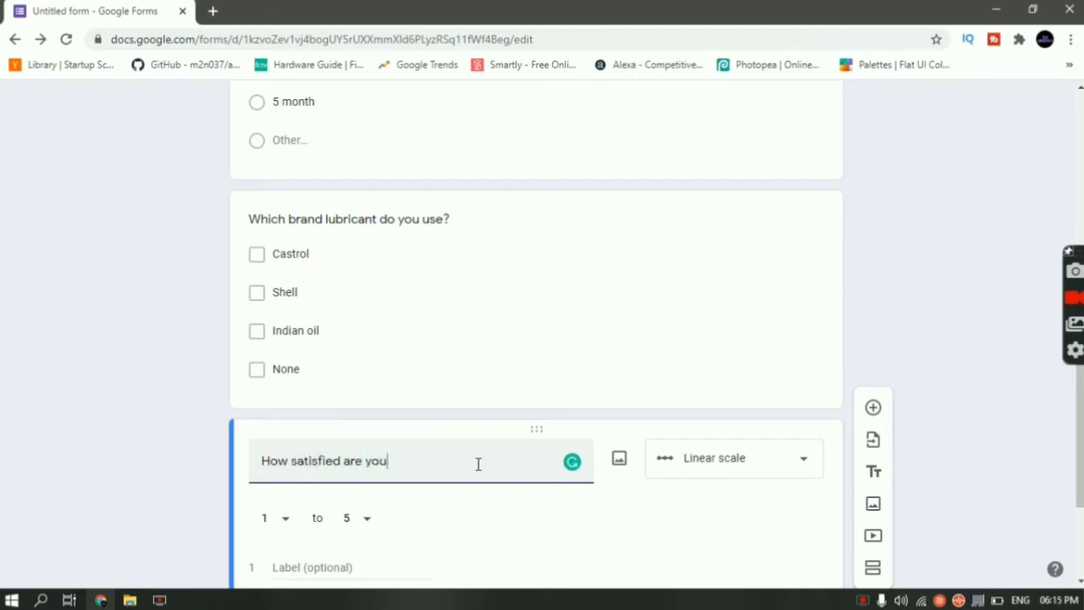
pyautogui.write(' with your existing lubricant?')
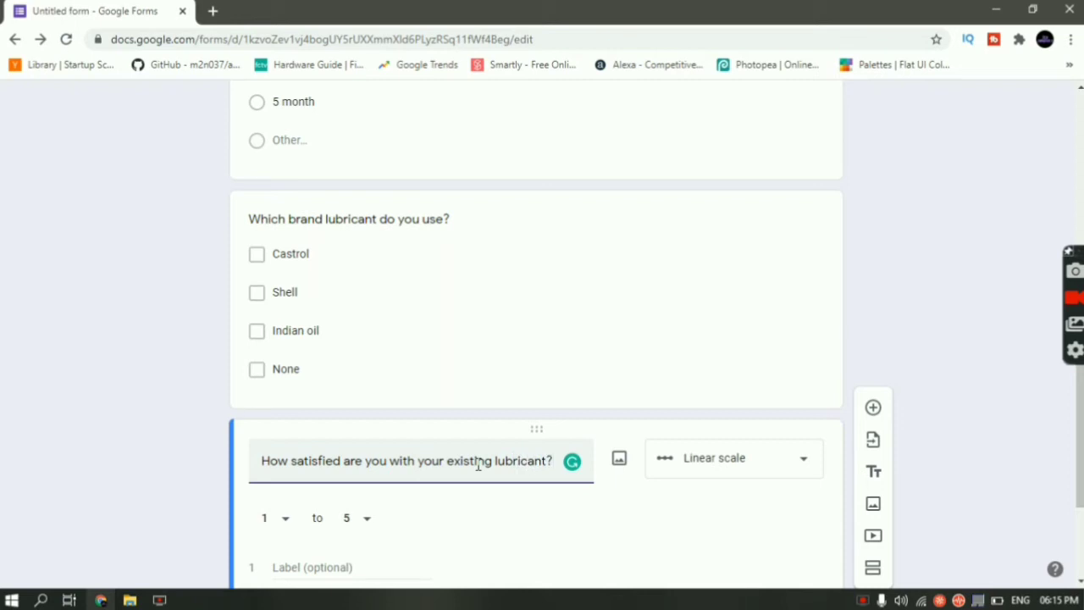
# Keep the satisfaction scale at 1 to 5 and label 1 "Not happy" and 5 "Great !".
pyautogui.scroll(-2, 478, 464)
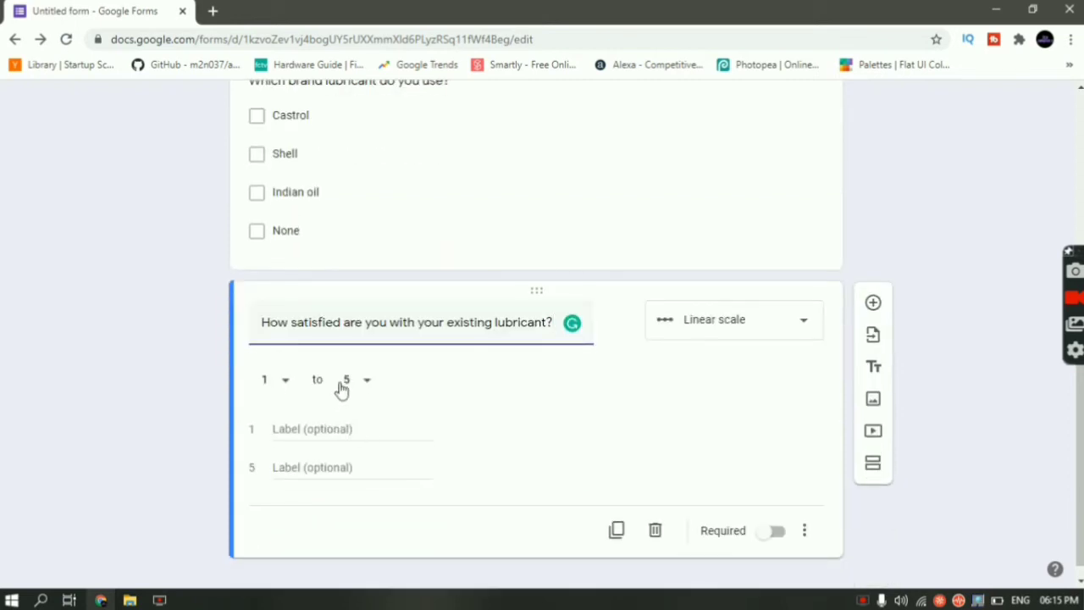
pyautogui.click(342, 385)
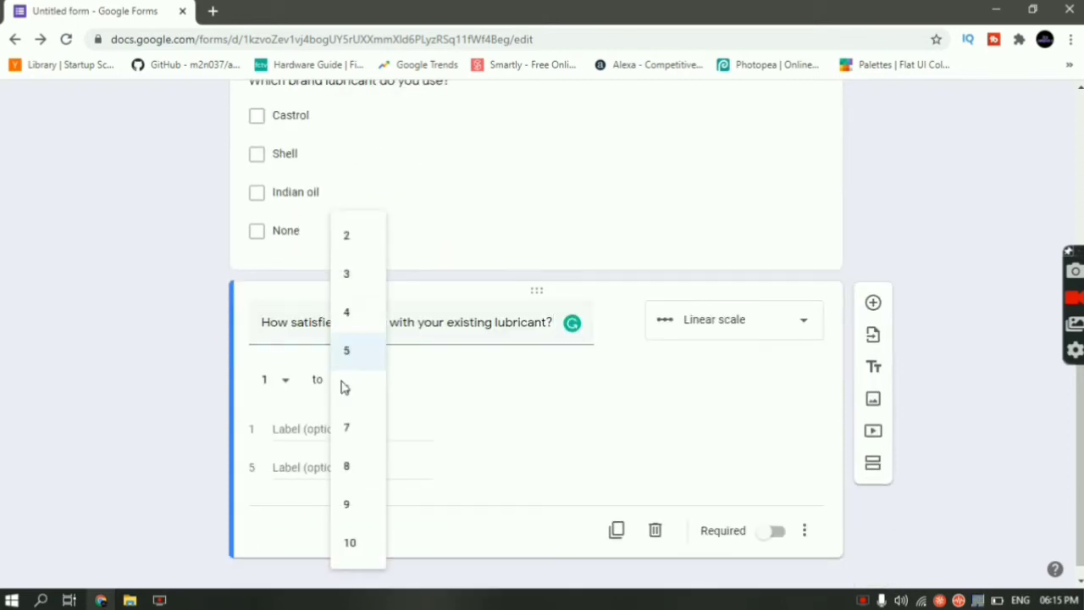
pyautogui.click(448, 373)
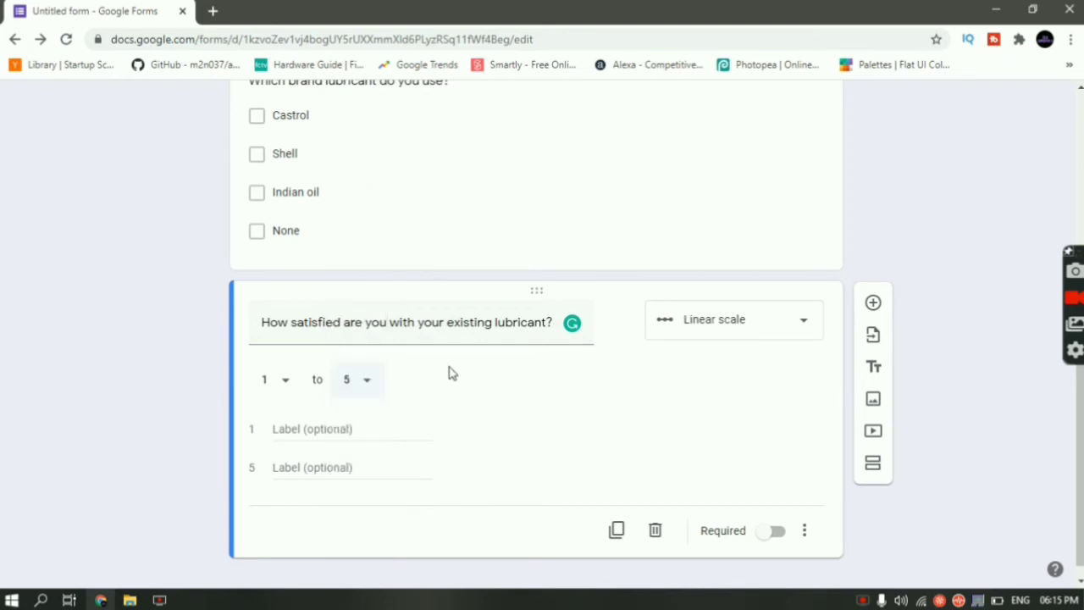
pyautogui.click(308, 428)
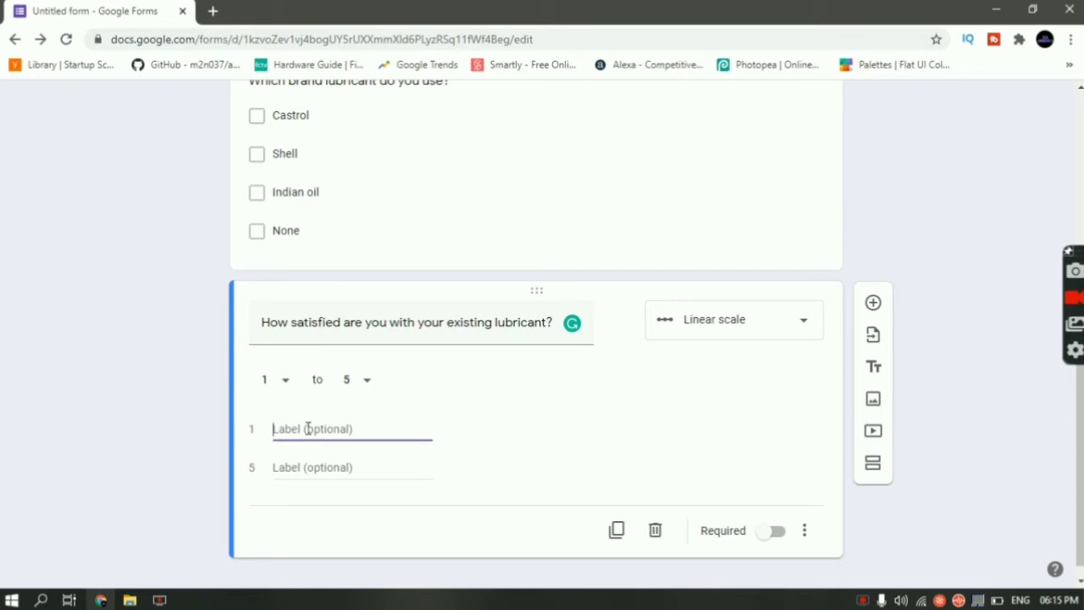
pyautogui.write('No')
pyautogui.press('BackSpace')
pyautogui.write('t')
pyautogui.press('BackSpace')
pyautogui.write('ot happ')
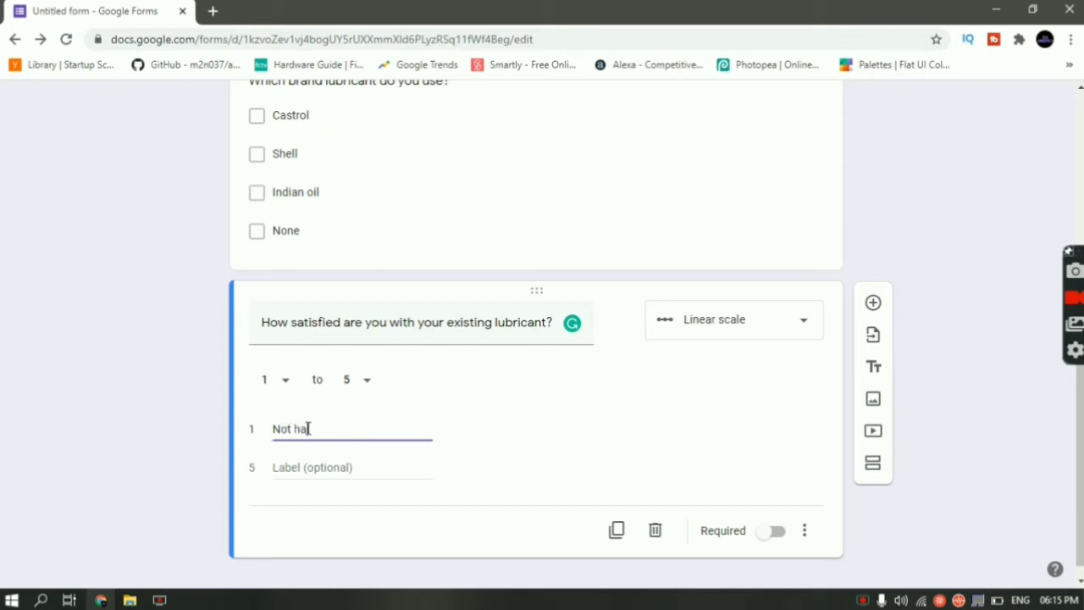
pyautogui.write('y')
pyautogui.click(318, 466)
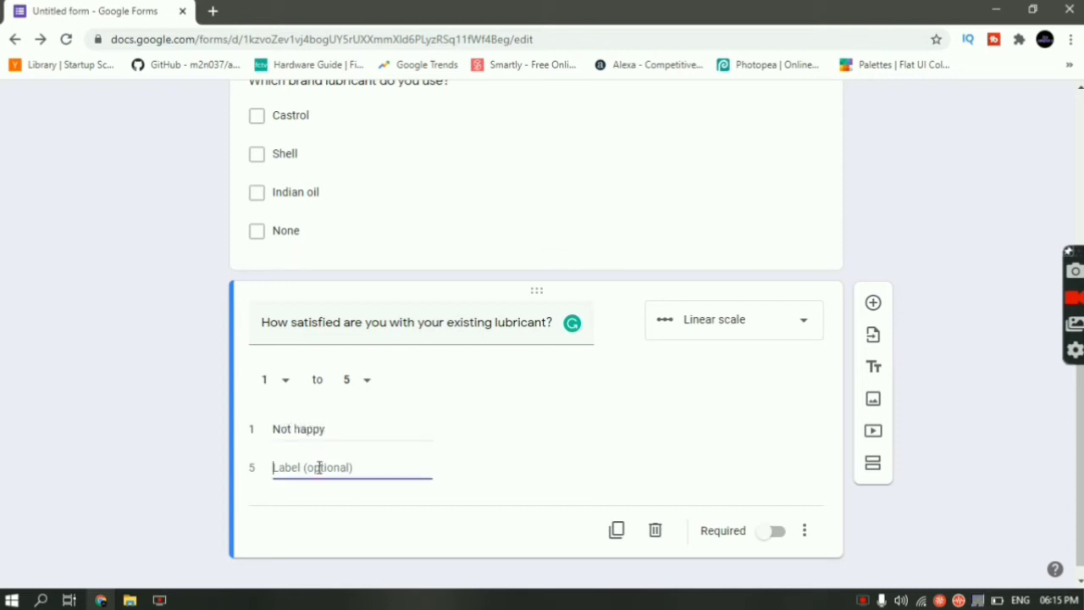
pyautogui.write('Great !')
pyautogui.click(494, 467)
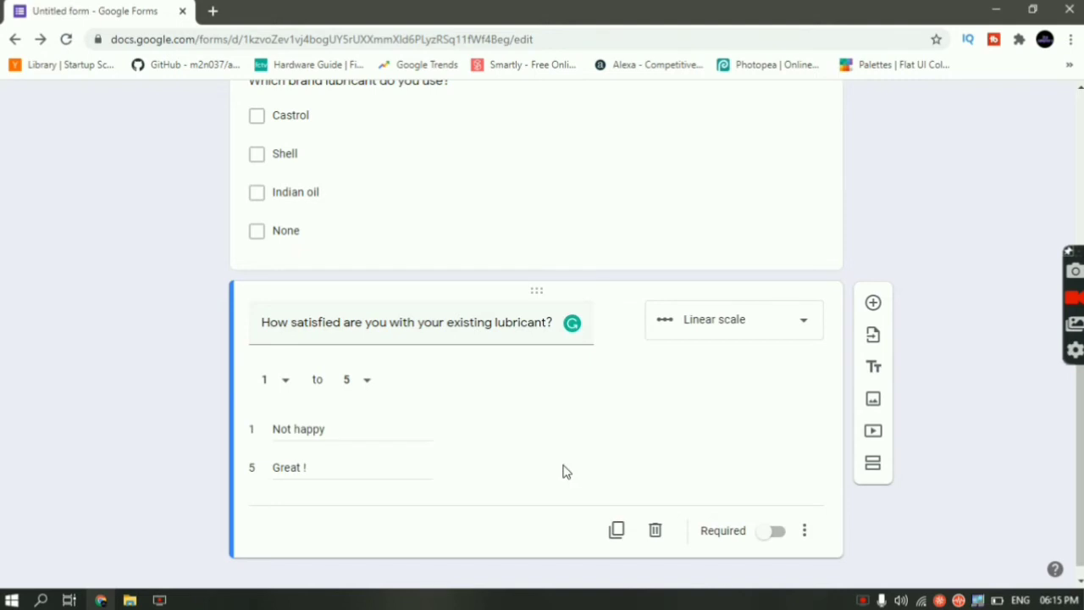
# Look over the other question types available for the satisfaction question, keeping its current type.
pyautogui.scroll(-1, 592, 475)
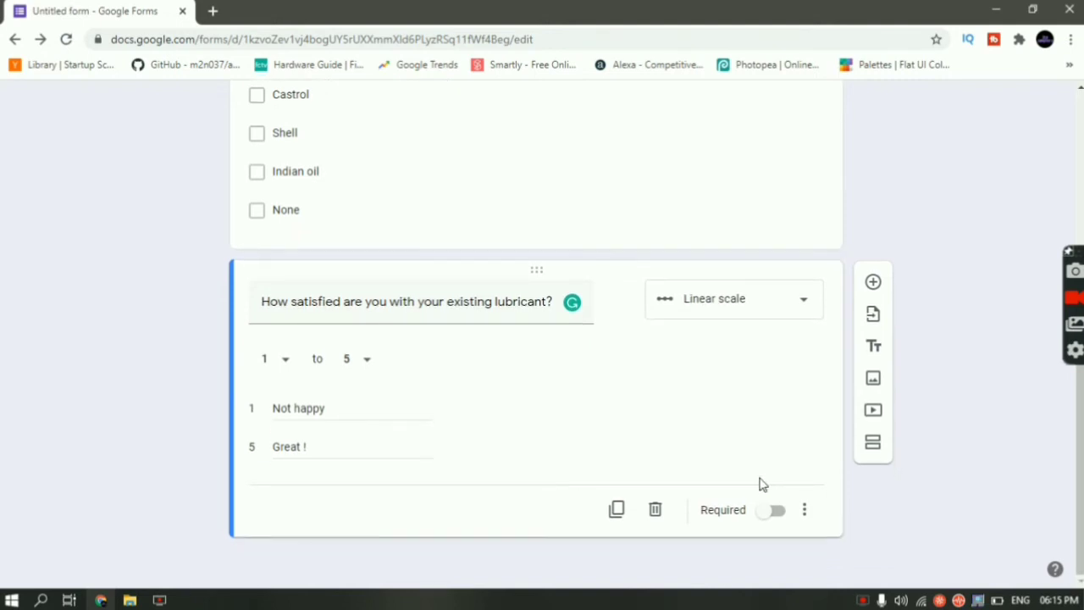
pyautogui.click(780, 312)
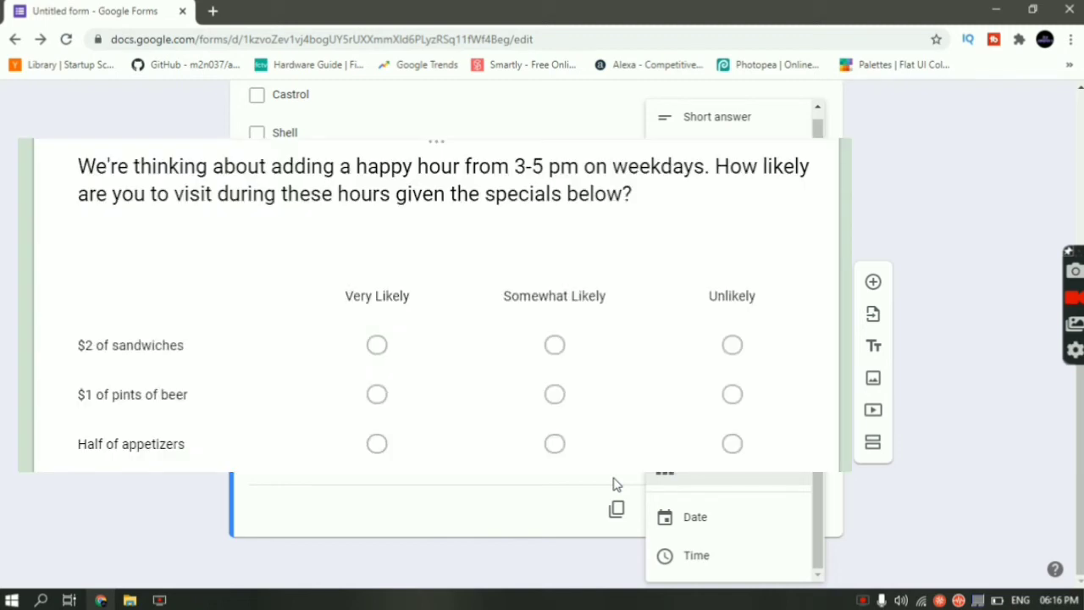
pyautogui.click(614, 479)
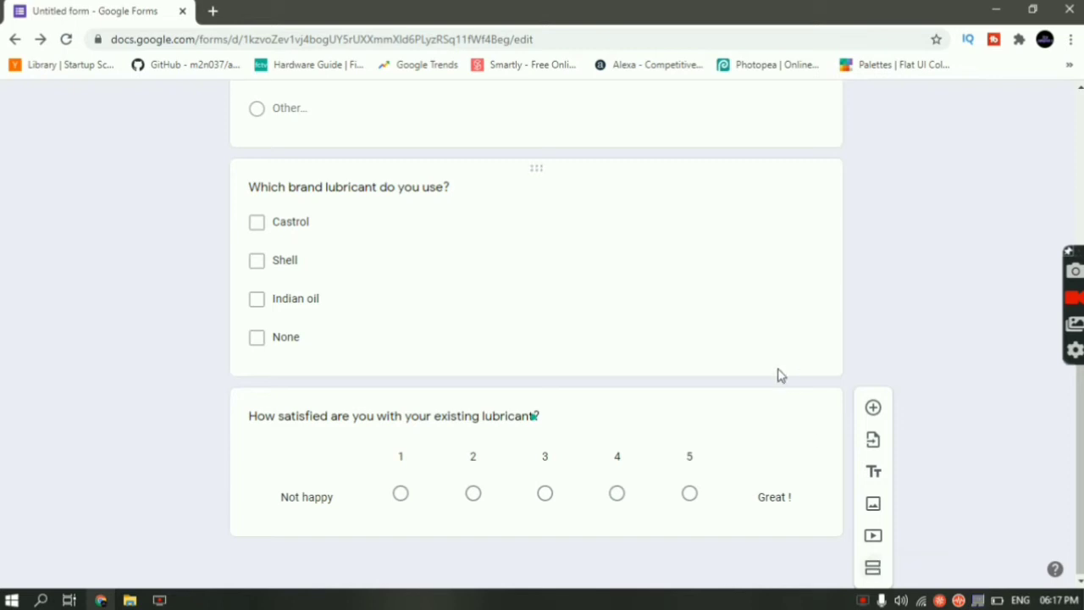
# Review all the questions in the form and open its preview.
pyautogui.scroll(10, 780, 376)
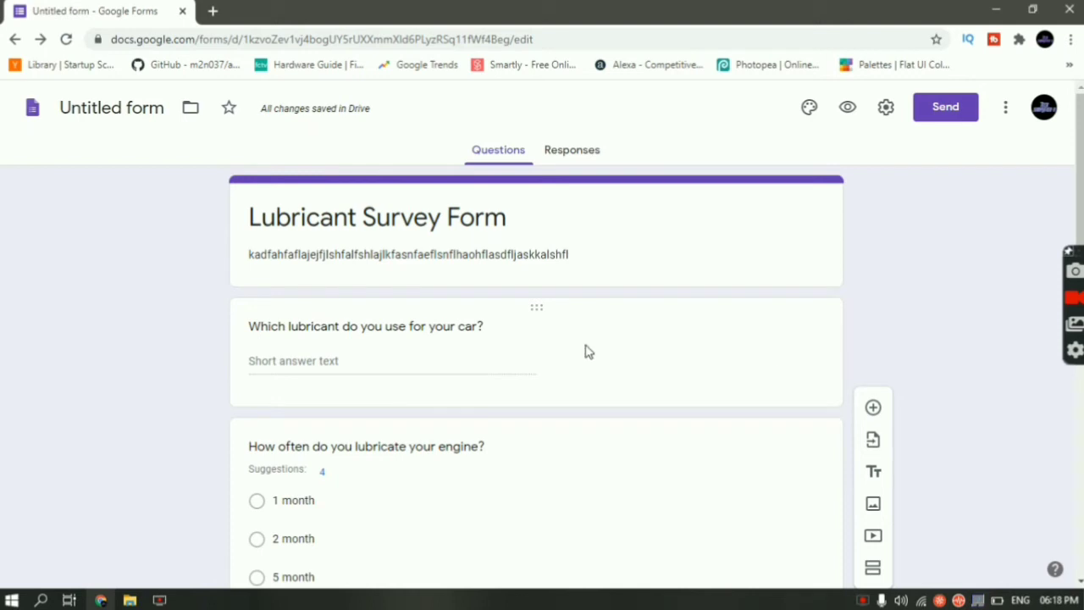
pyautogui.scroll(-10, 586, 347)
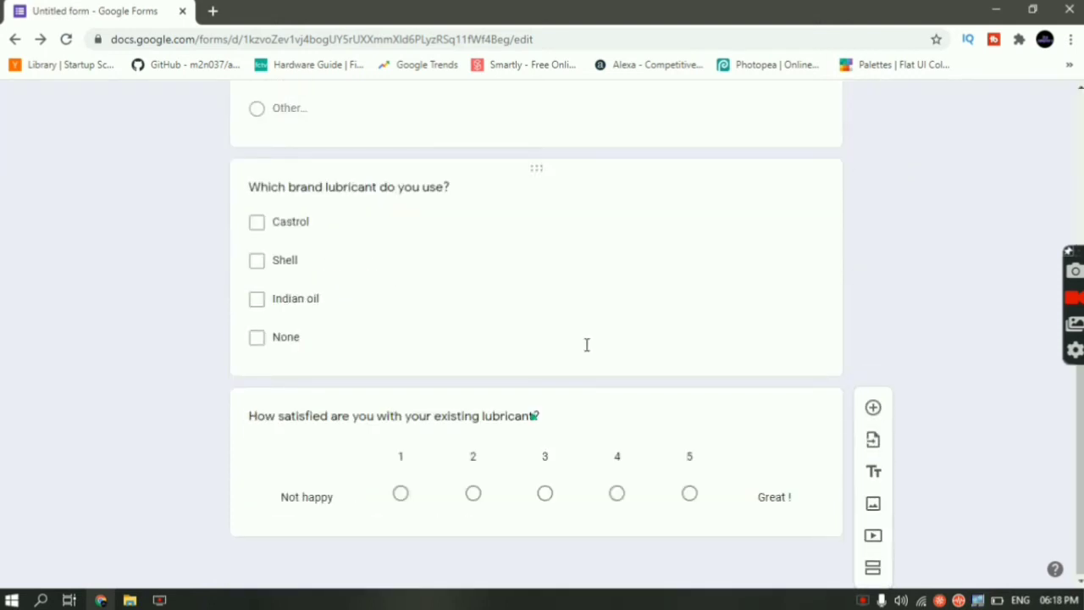
pyautogui.scroll(10, 586, 344)
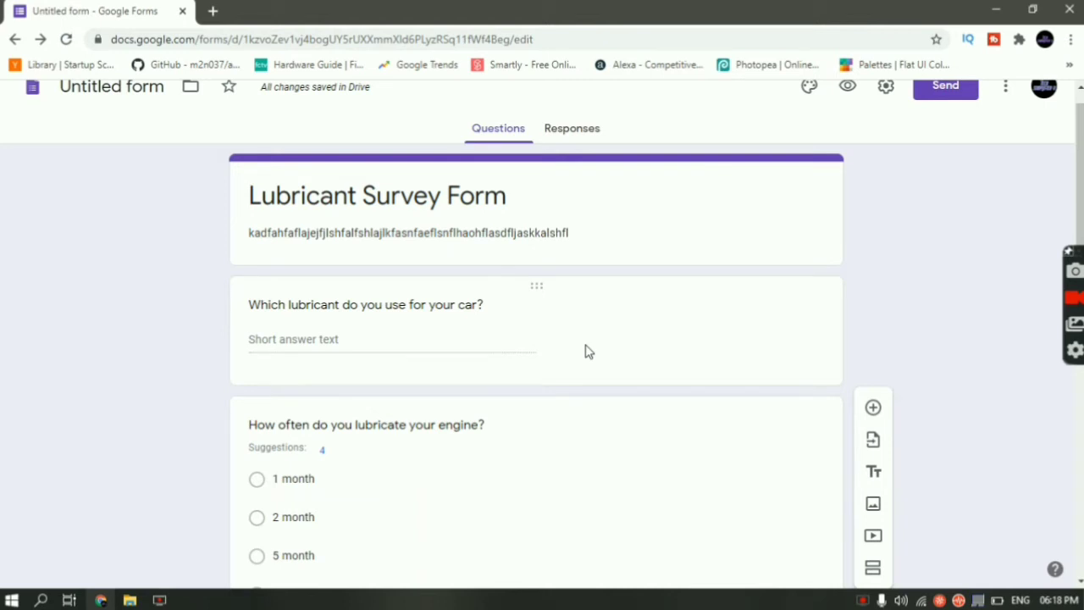
pyautogui.scroll(1, 588, 351)
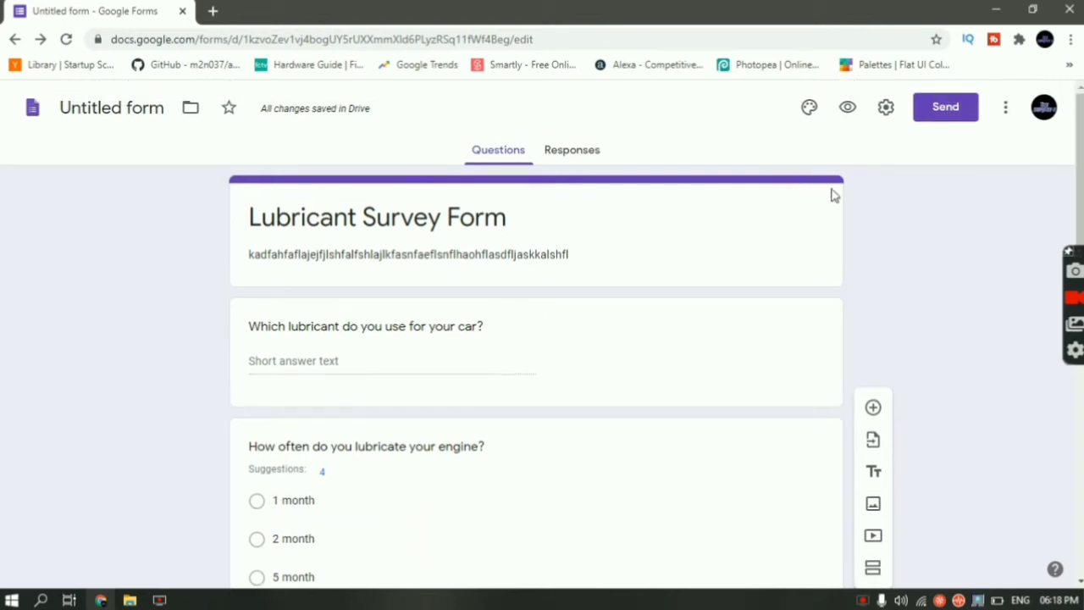
pyautogui.click(849, 115)
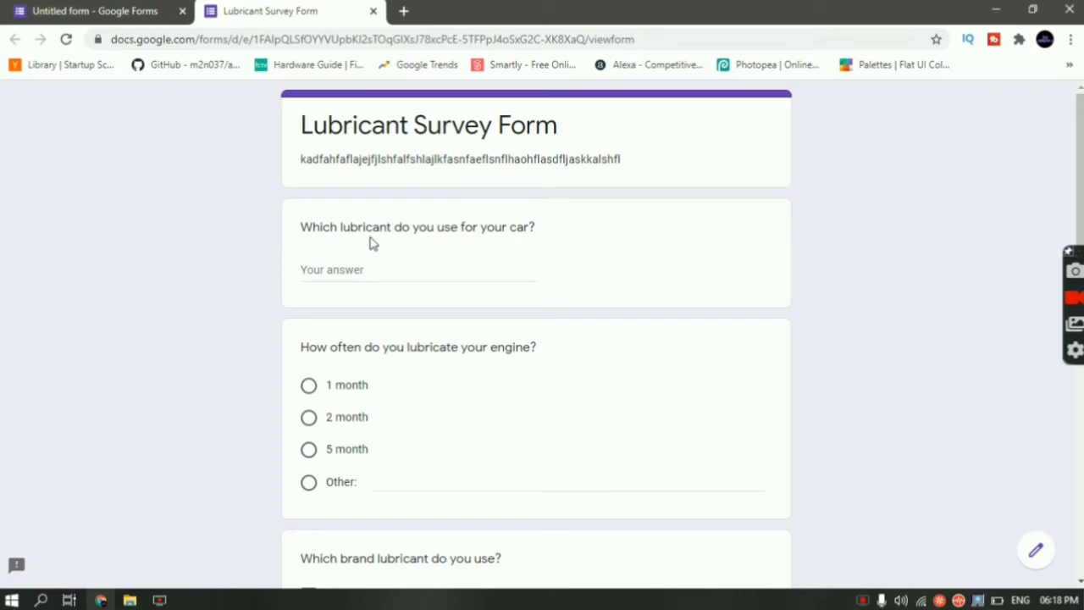
# Answer the car lubricant question with "khkwahgshg" and choose 5 month for how often the engine is lubricated.
pyautogui.click(470, 269)
pyautogui.write('khkwahgshg')
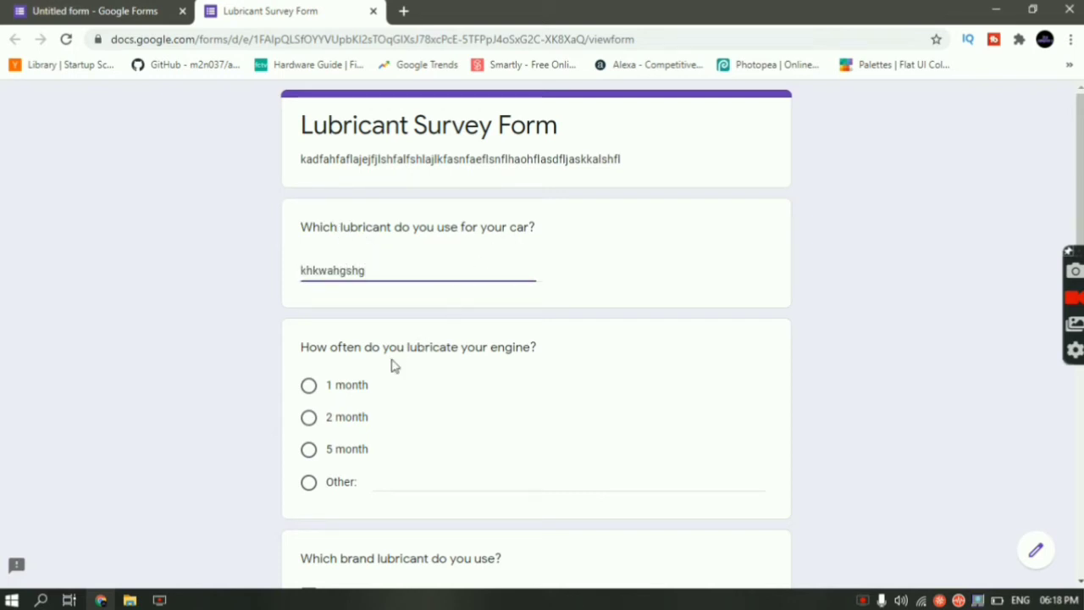
pyautogui.click(329, 388)
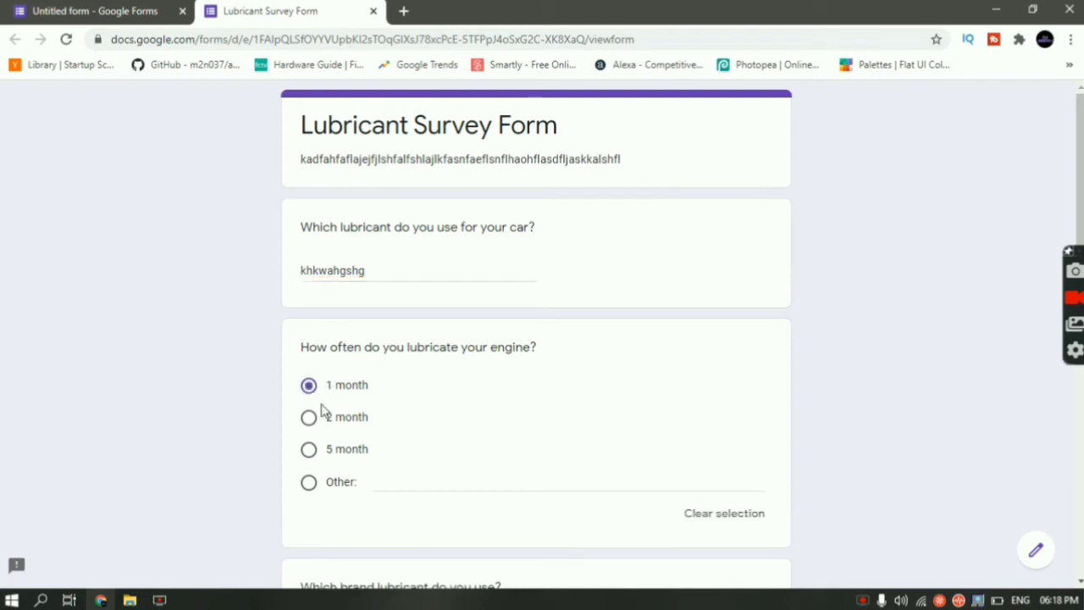
pyautogui.click(309, 418)
pyautogui.click(309, 450)
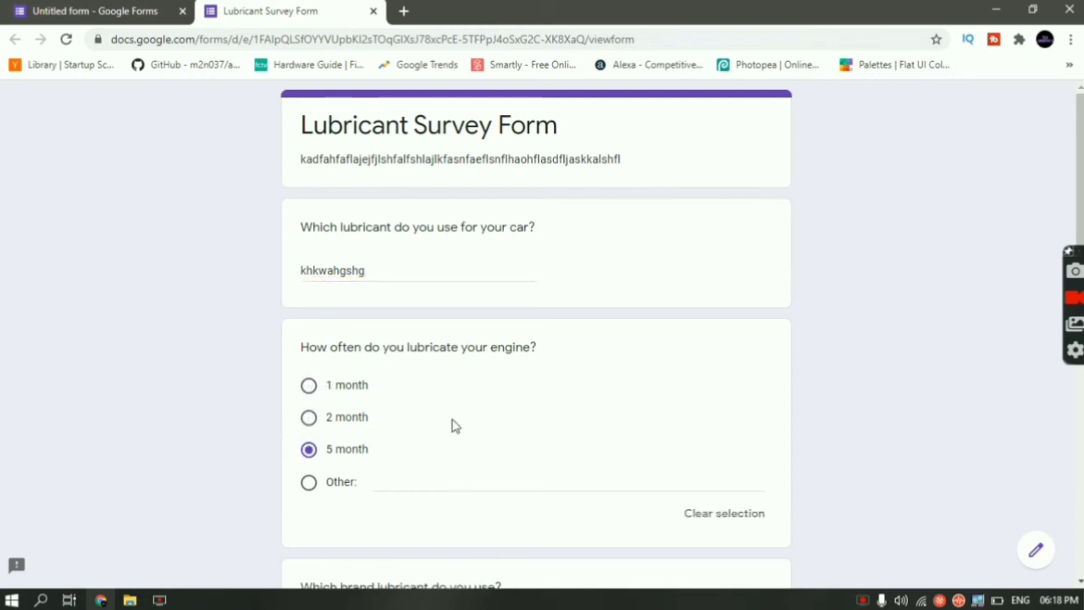
# Select Castrol, Shell and Indian oil as answers to the lubricant brand question.
pyautogui.scroll(-3, 452, 426)
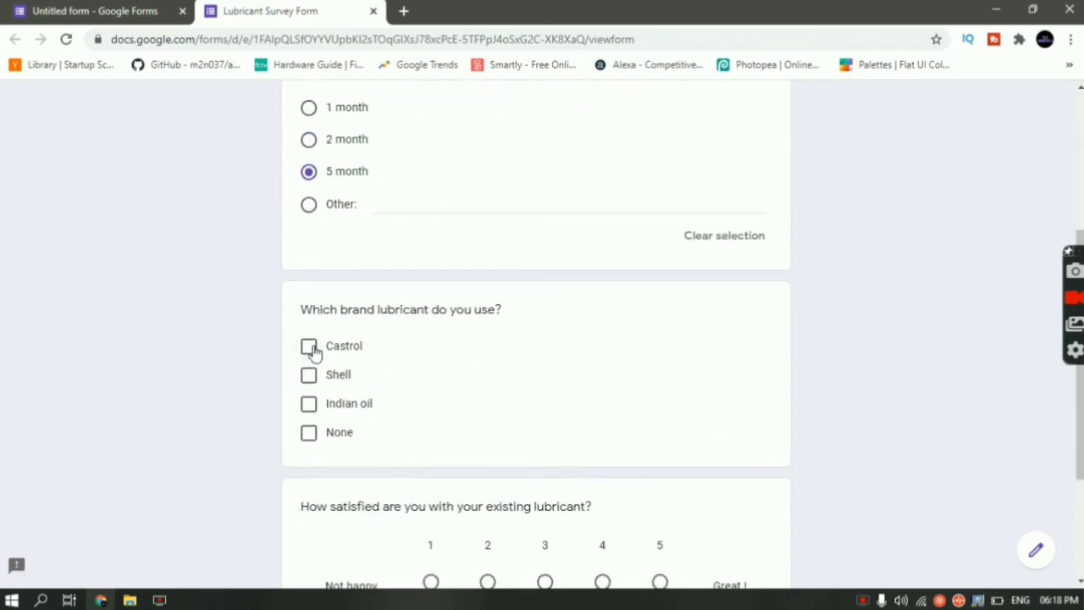
pyautogui.click(309, 346)
pyautogui.click(309, 375)
pyautogui.click(309, 404)
pyautogui.click(308, 375)
pyautogui.click(308, 375)
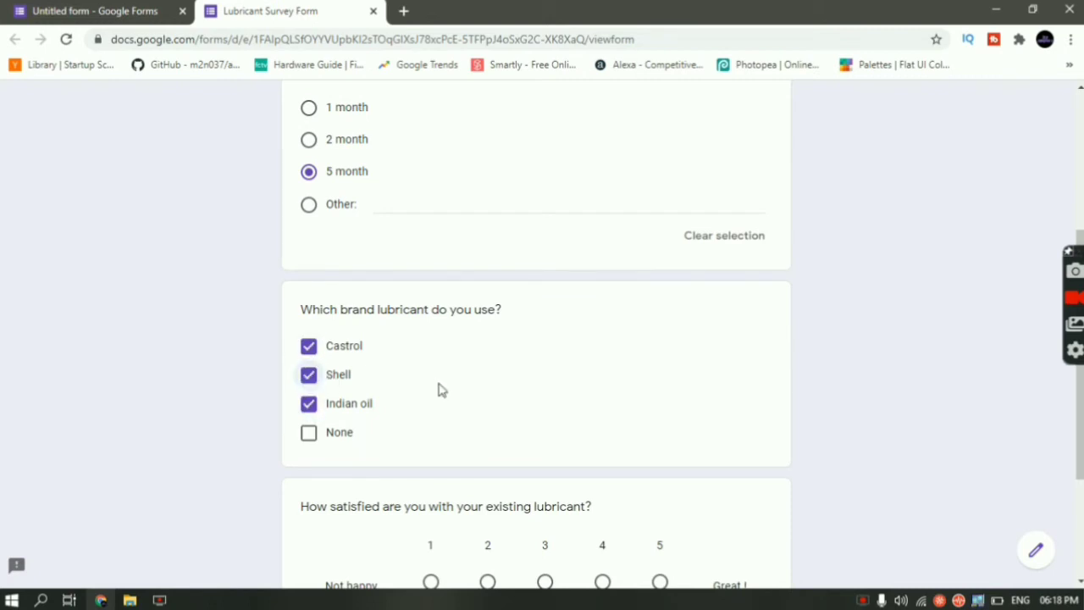
# Rate satisfaction with the existing lubricant as 3 and review the filled-in answers.
pyautogui.scroll(-3, 438, 387)
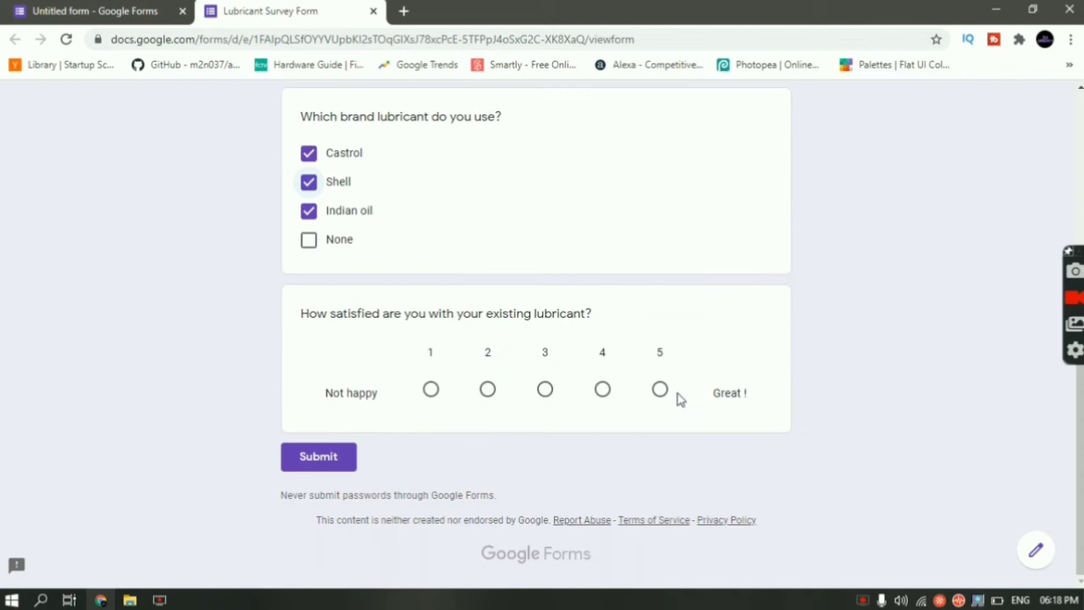
pyautogui.click(546, 395)
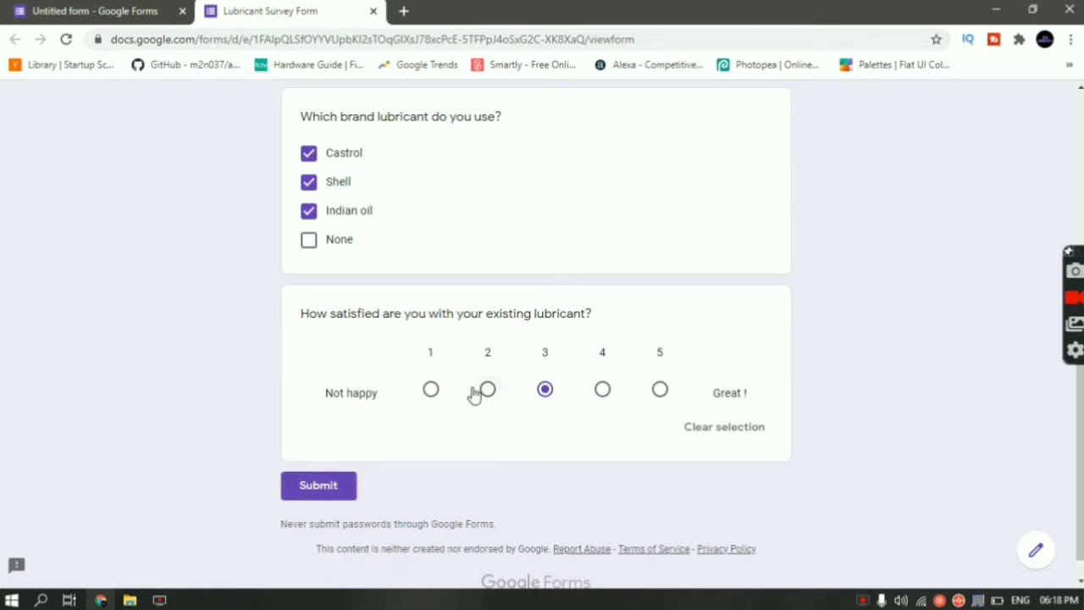
pyautogui.scroll(6, 612, 395)
pyautogui.scroll(-3, 615, 395)
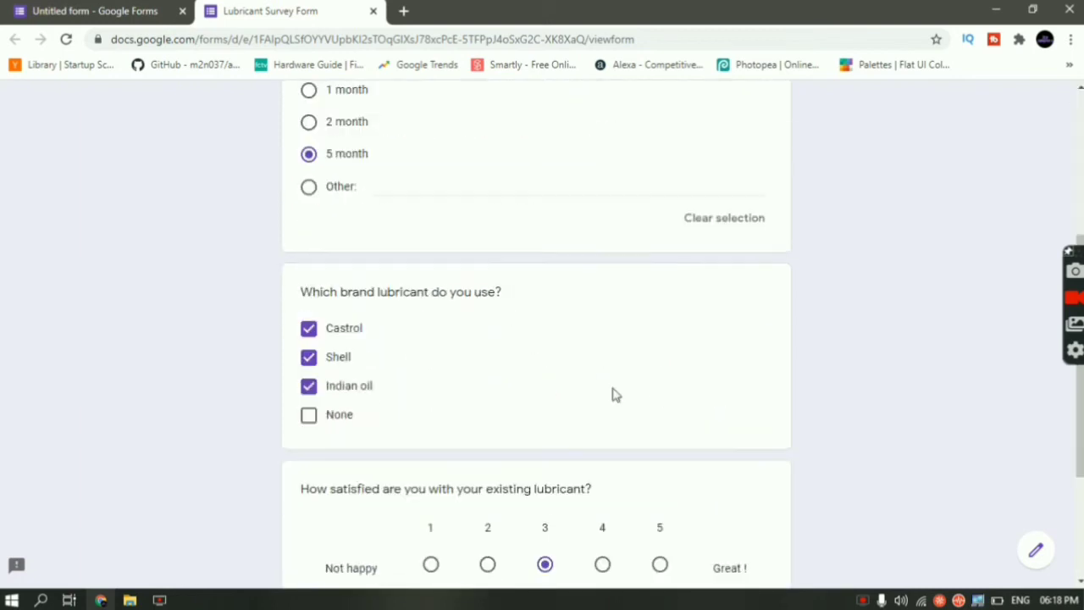
pyautogui.scroll(-1, 616, 395)
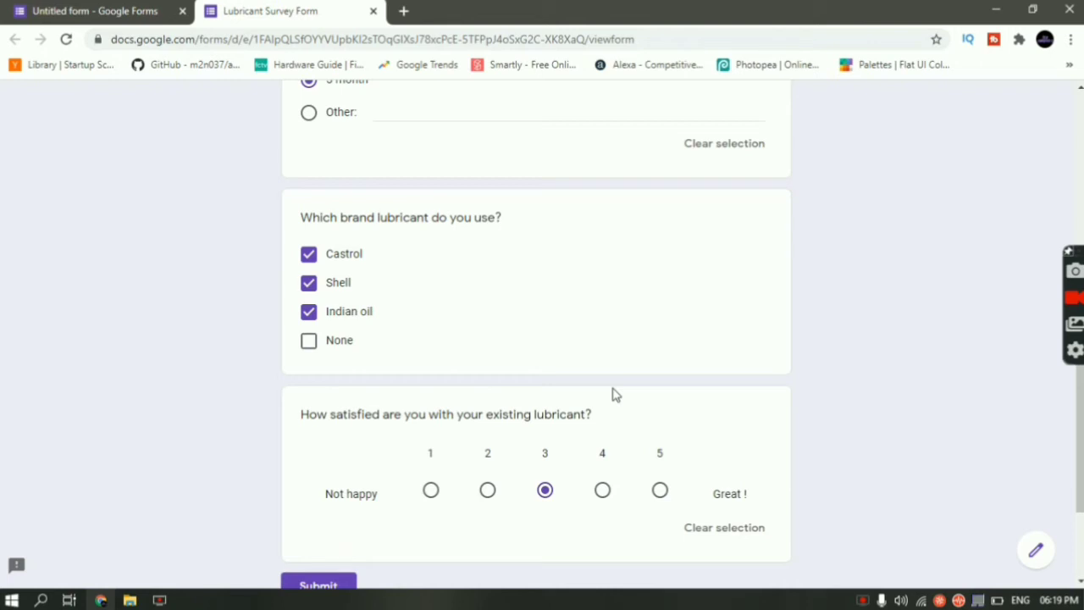
pyautogui.scroll(10, 614, 393)
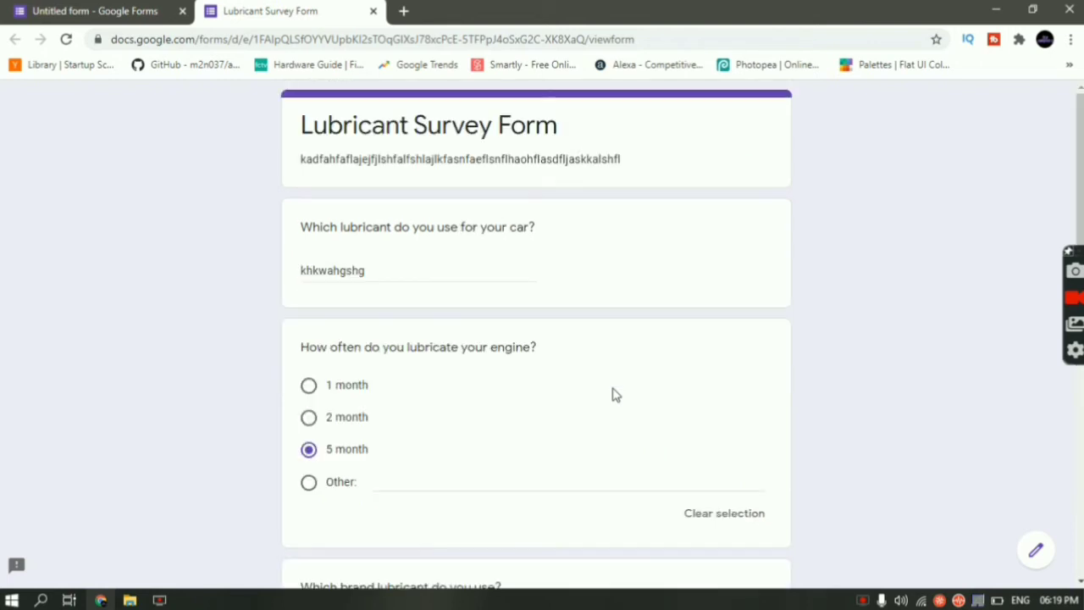
# Return to the form editor and add a new section after the lubricant satisfaction question.
pyautogui.click(128, 9)
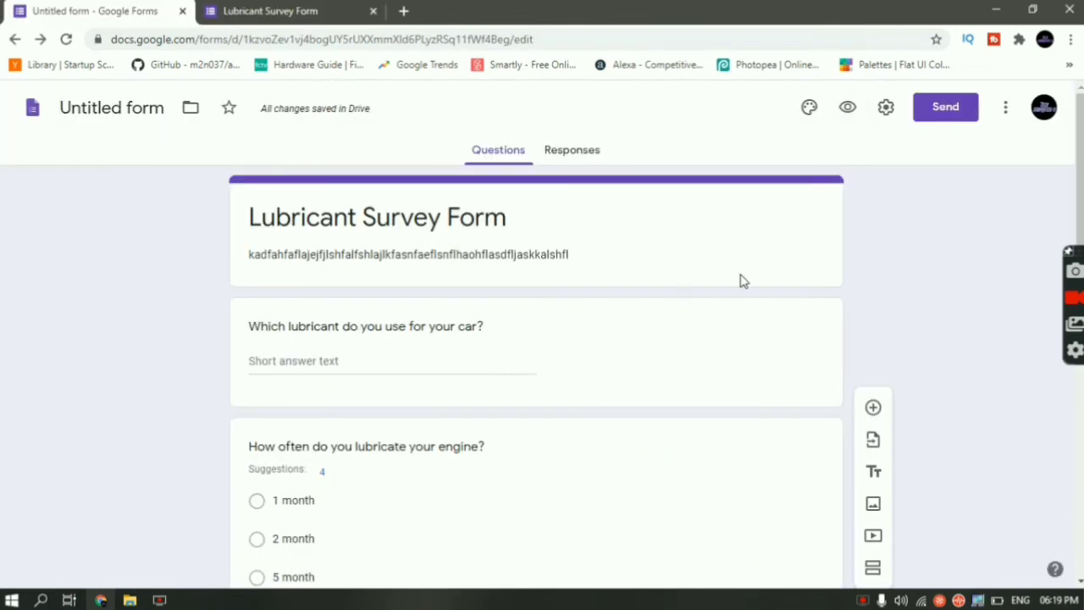
pyautogui.scroll(-5, 740, 281)
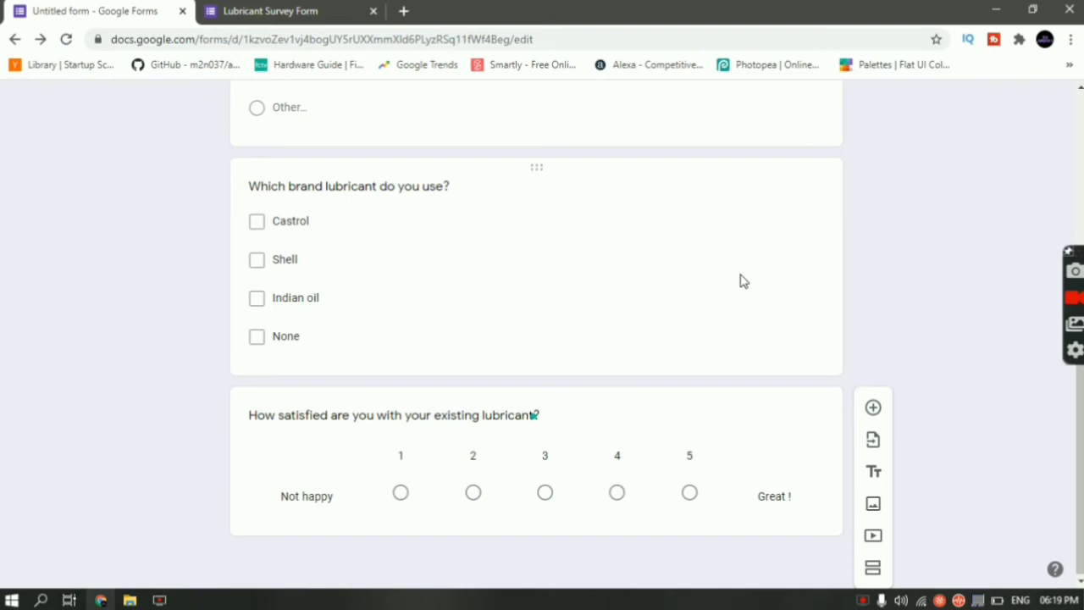
pyautogui.click(555, 419)
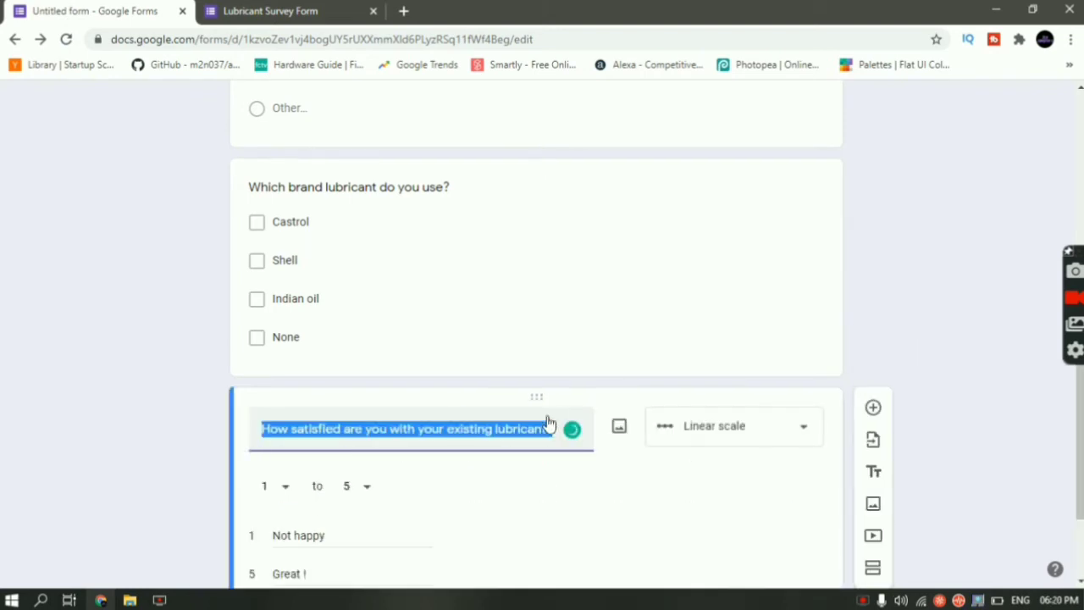
pyautogui.click(931, 425)
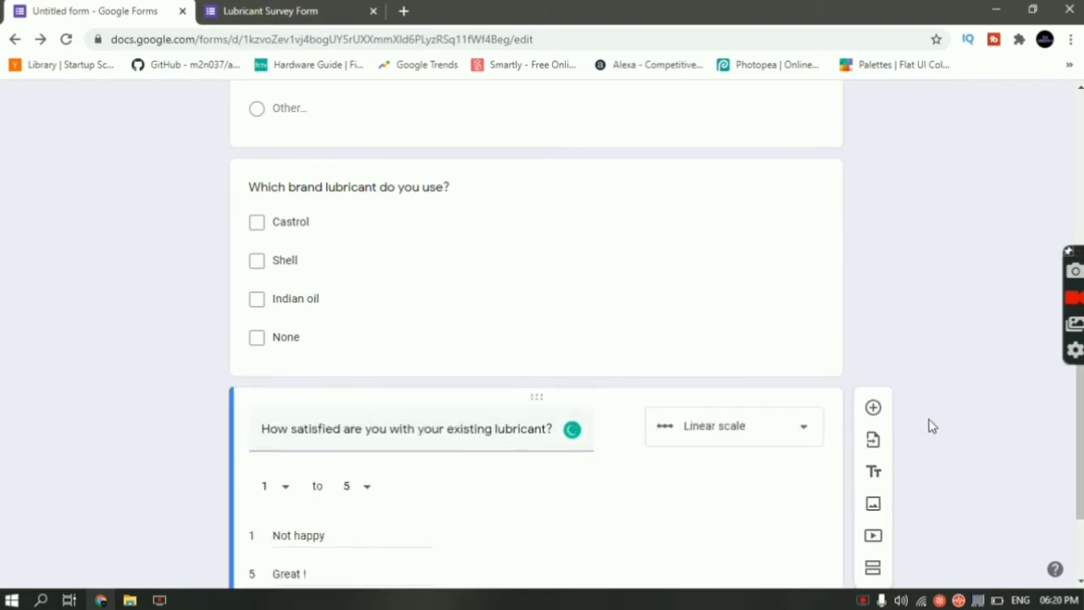
pyautogui.scroll(-2, 929, 425)
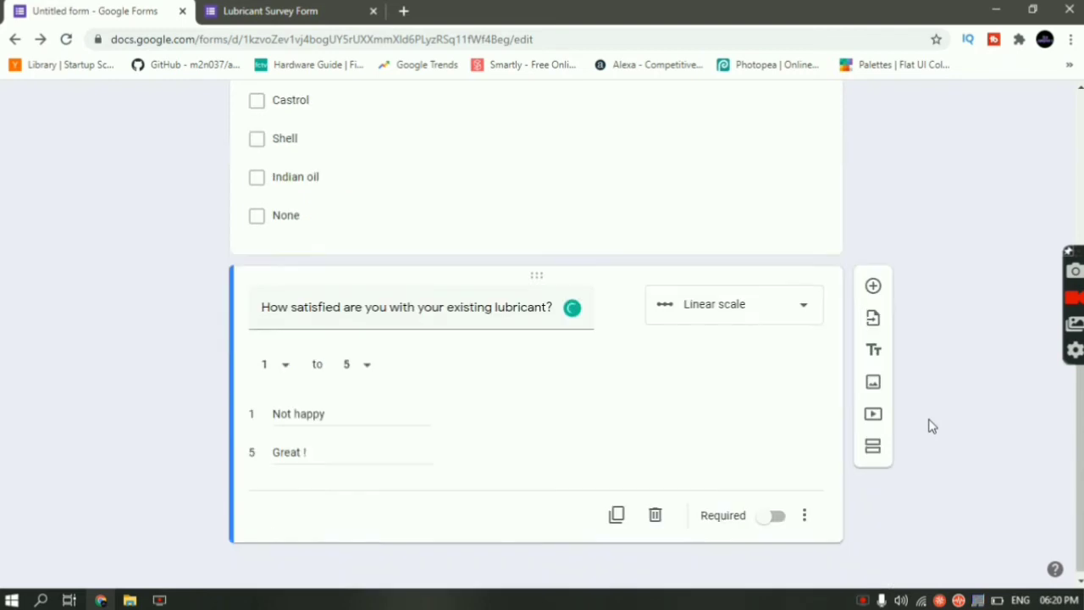
pyautogui.click(873, 444)
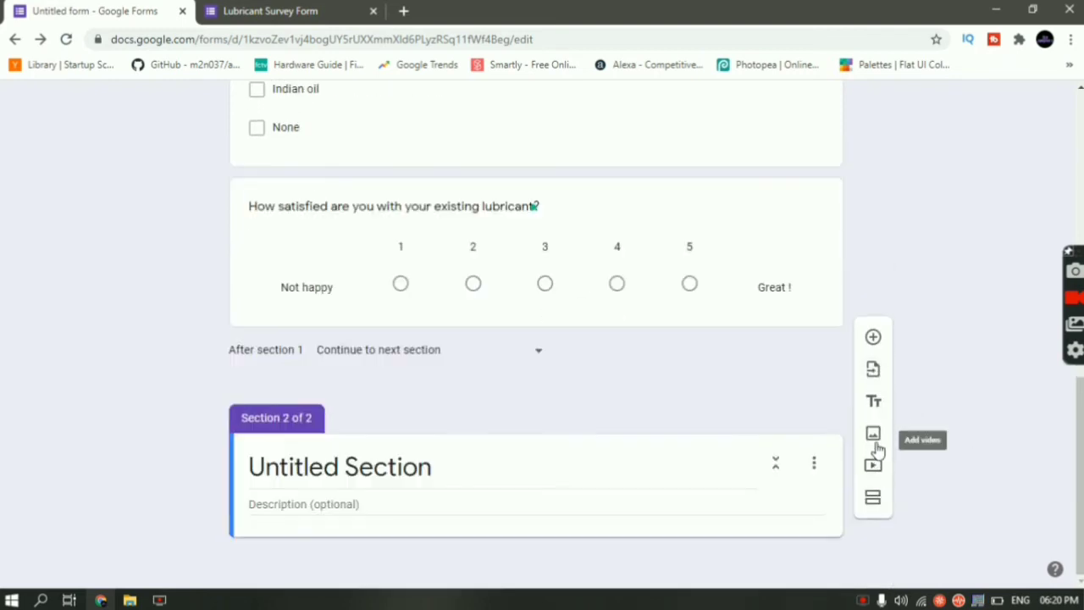
# Title the new section "Lubrication survey 2" and give it the description "ljdfashdglsd".
pyautogui.click(445, 474)
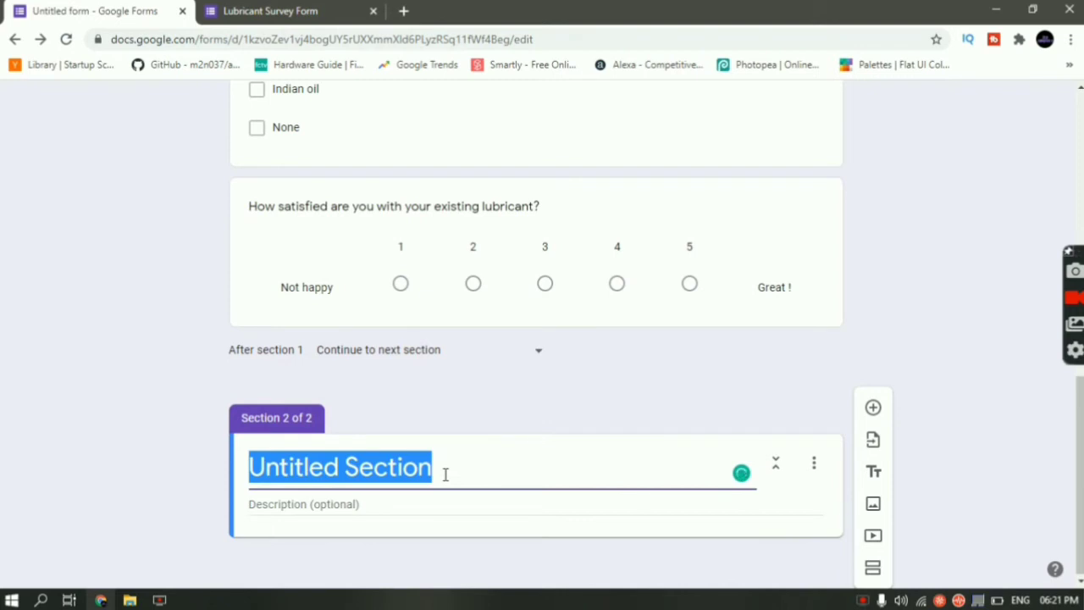
pyautogui.write('Lubcr')
pyautogui.press('BackSpace')
pyautogui.press('BackSpace')
pyautogui.write('r')
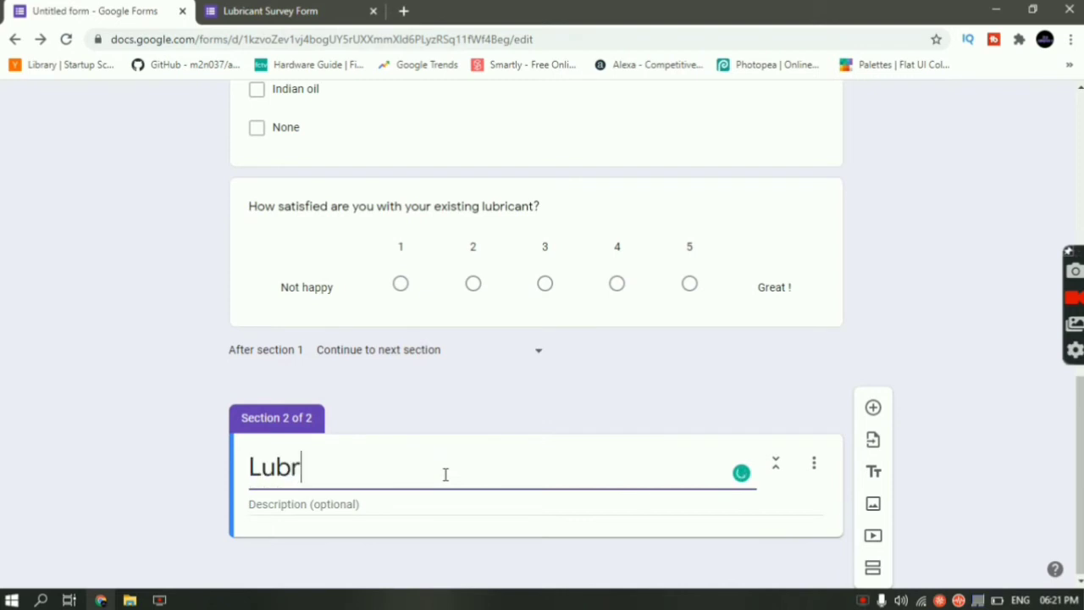
pyautogui.write('ication su')
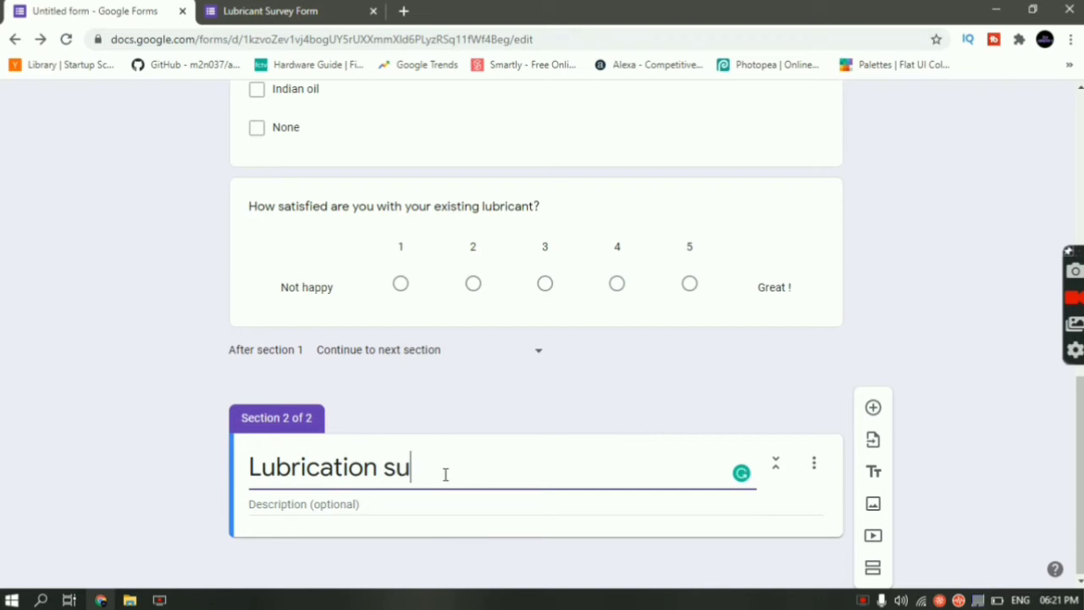
pyautogui.write('rvey 2')
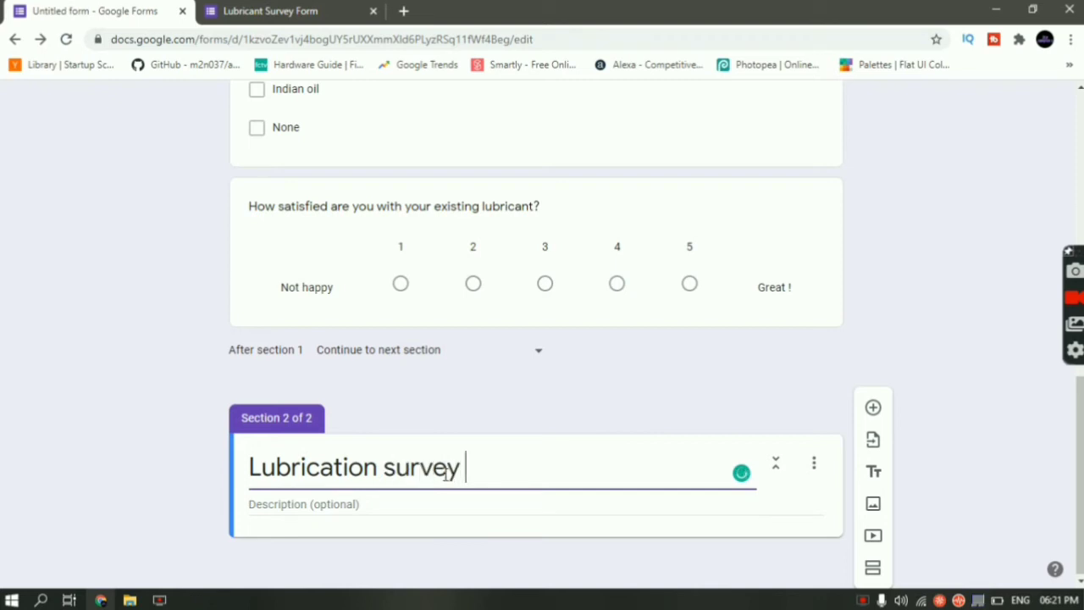
pyautogui.press('Tab')
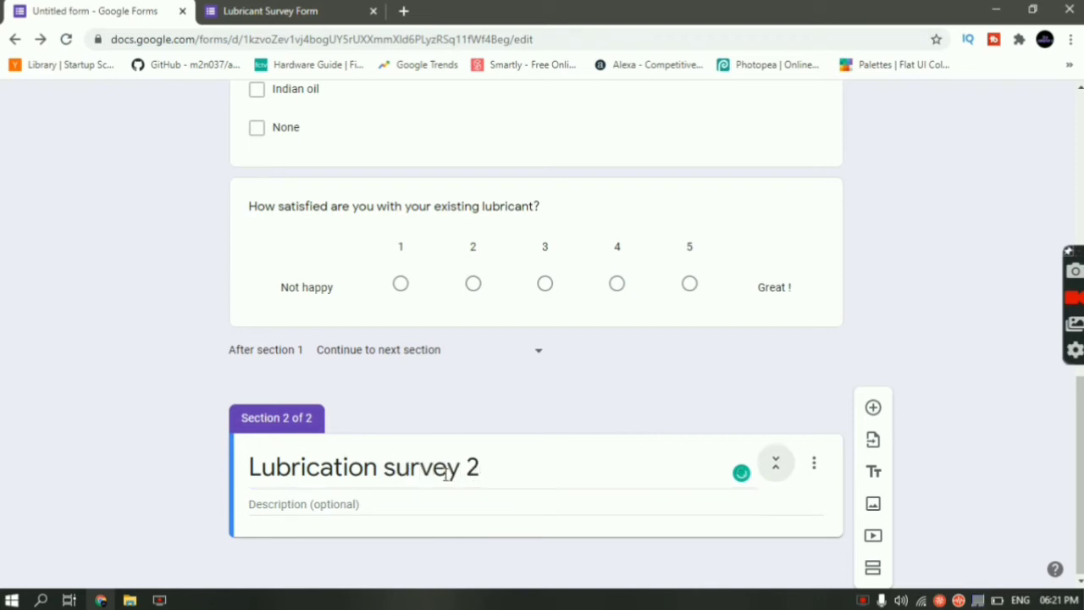
pyautogui.click(443, 507)
pyautogui.write('ljdfashdglsd')
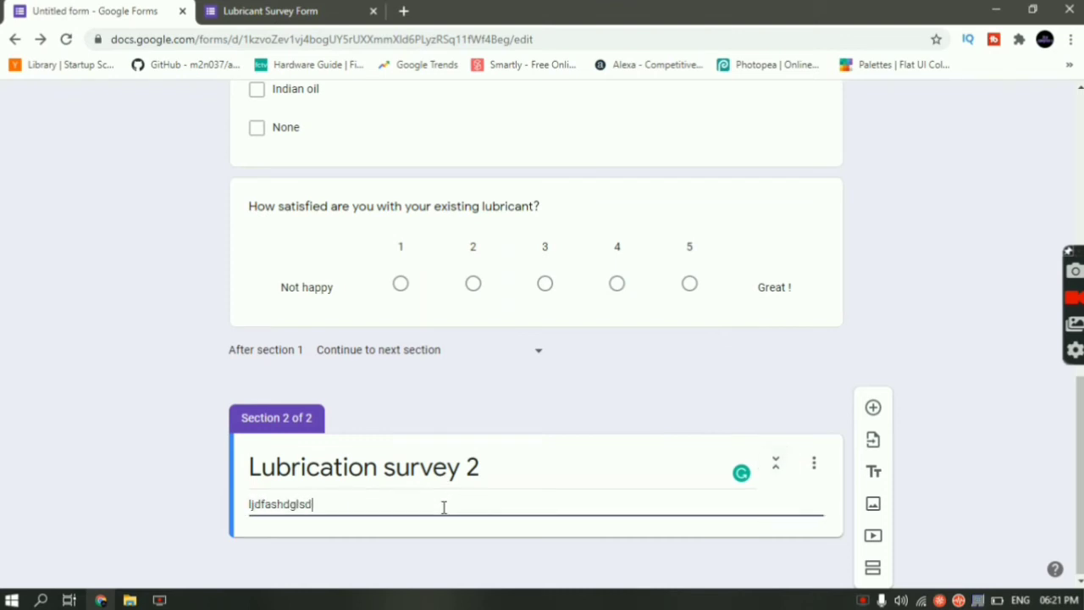
# Add a multiple choice question to the second section reading "are you willing to change your lubricant".
pyautogui.click(873, 409)
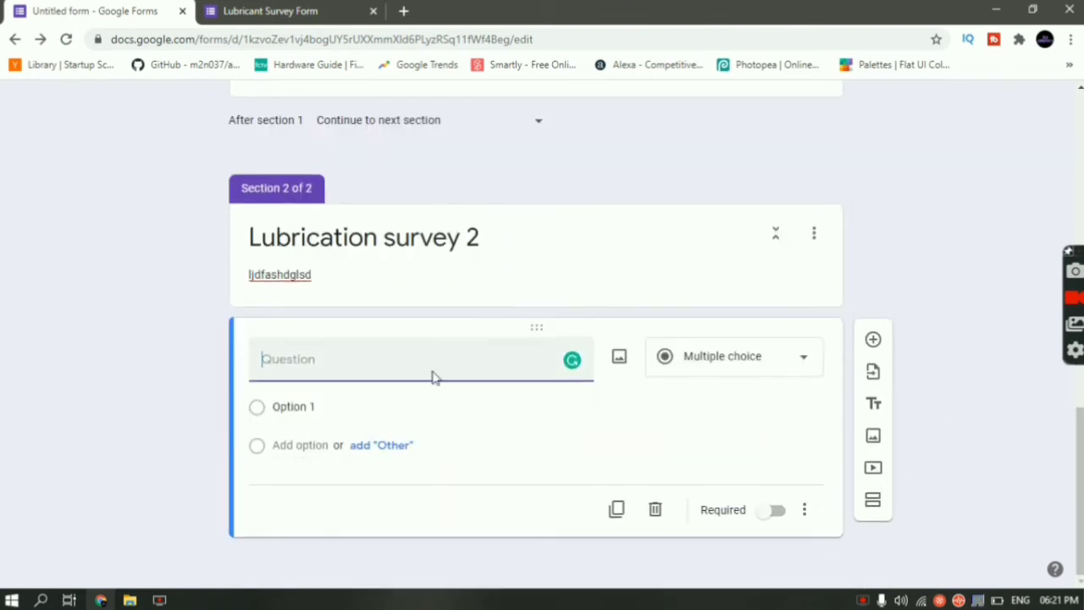
pyautogui.write('are you willing')
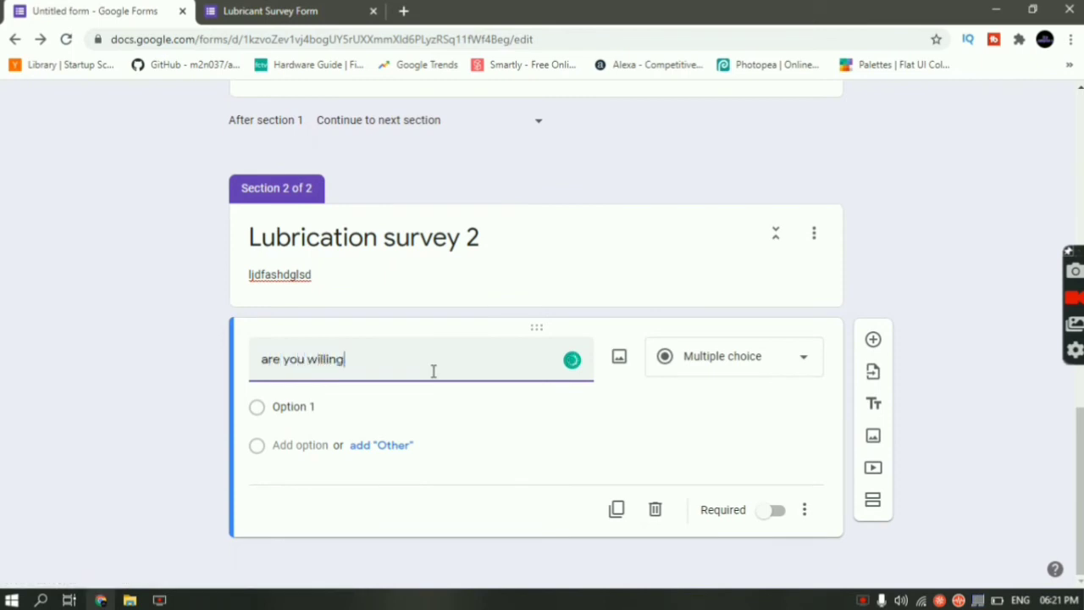
pyautogui.write(' to change your ubc')
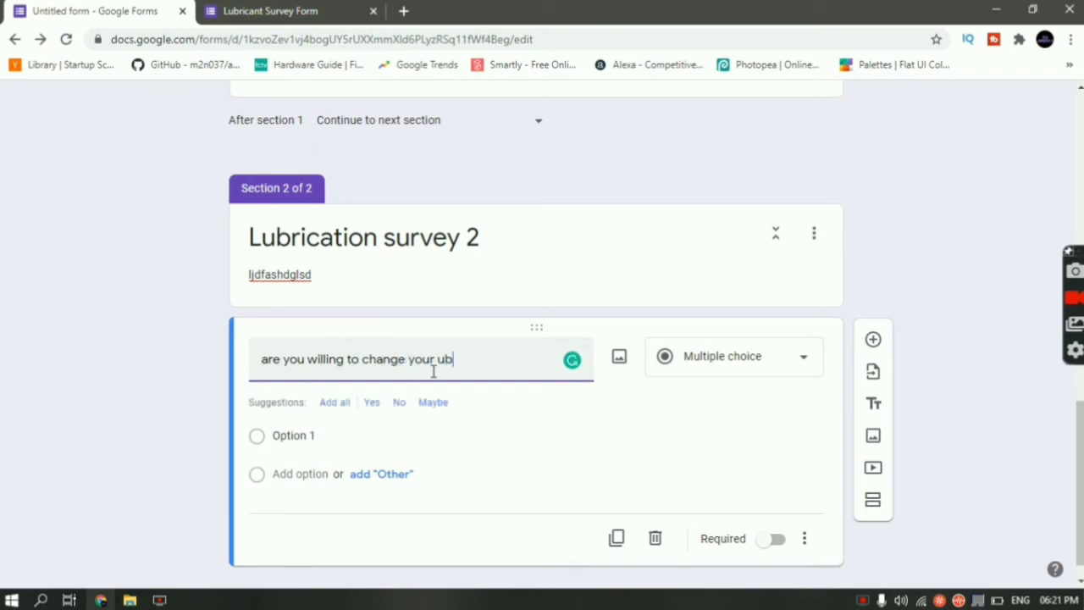
pyautogui.press('BackSpace')
pyautogui.press('BackSpace')
pyautogui.press('BackSpace')
pyautogui.write('lubricant')
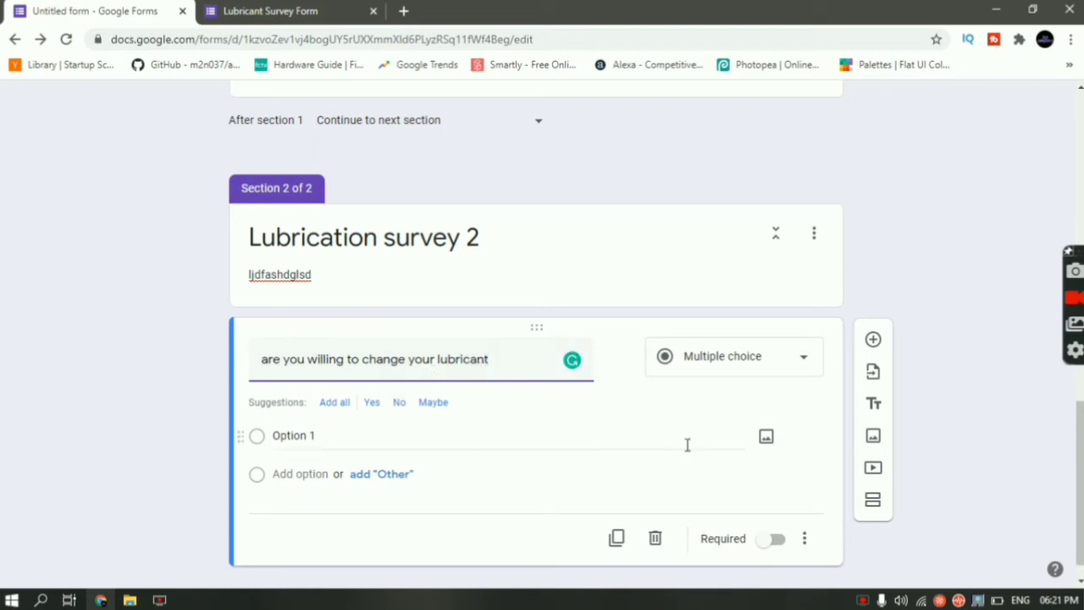
# Give the question about changing lubricant the two options "YEs" and "No".
pyautogui.click(333, 442)
pyautogui.write('YEs')
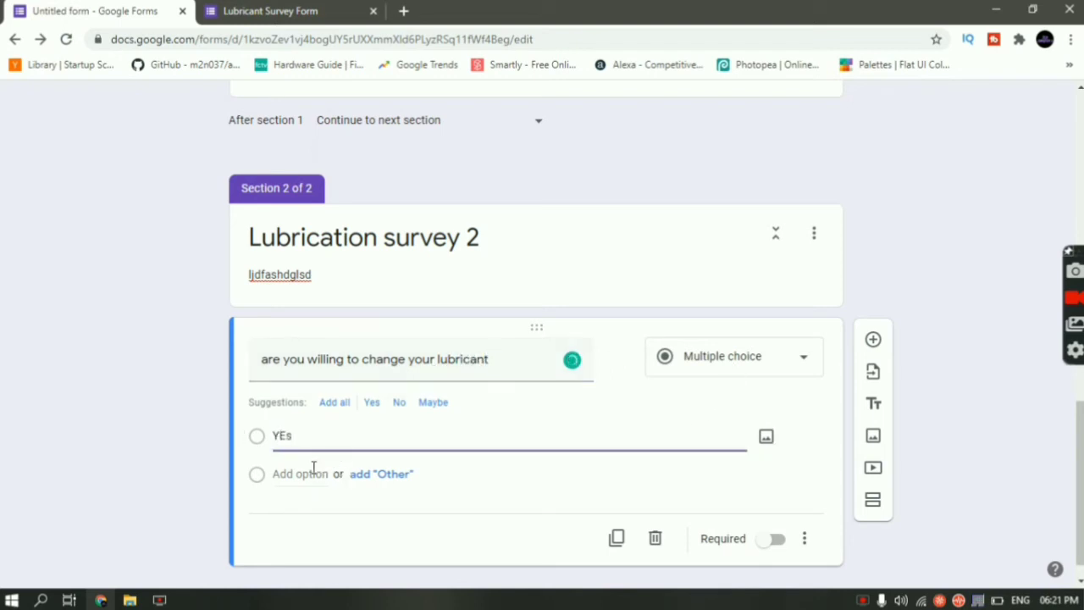
pyautogui.click(322, 473)
pyautogui.write('No')
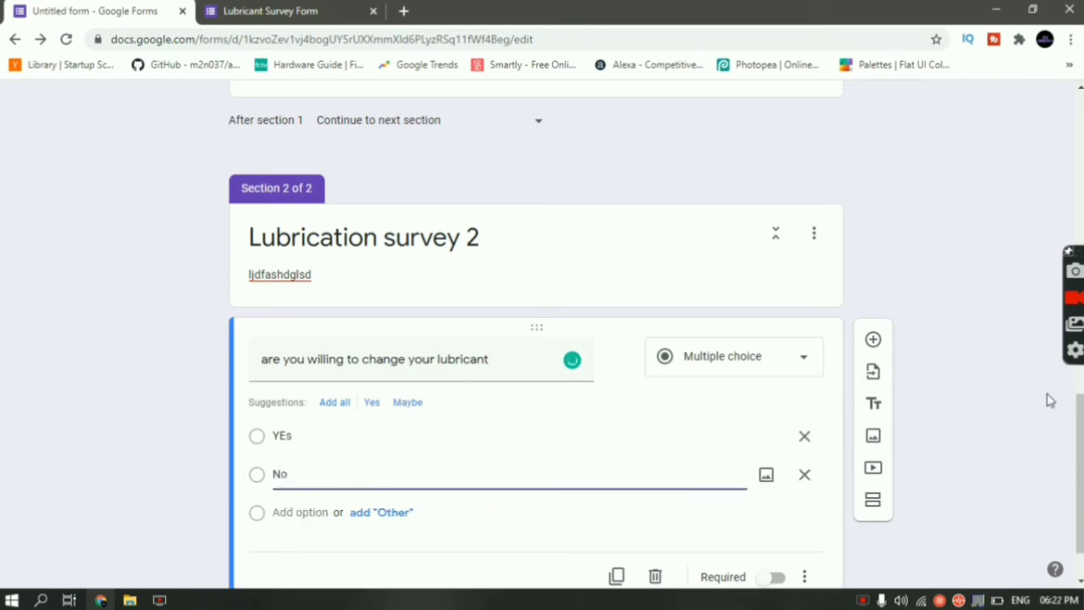
pyautogui.click(954, 416)
# Preview the updated form, advancing to its second section and going back to the first.
pyautogui.scroll(10, 954, 416)
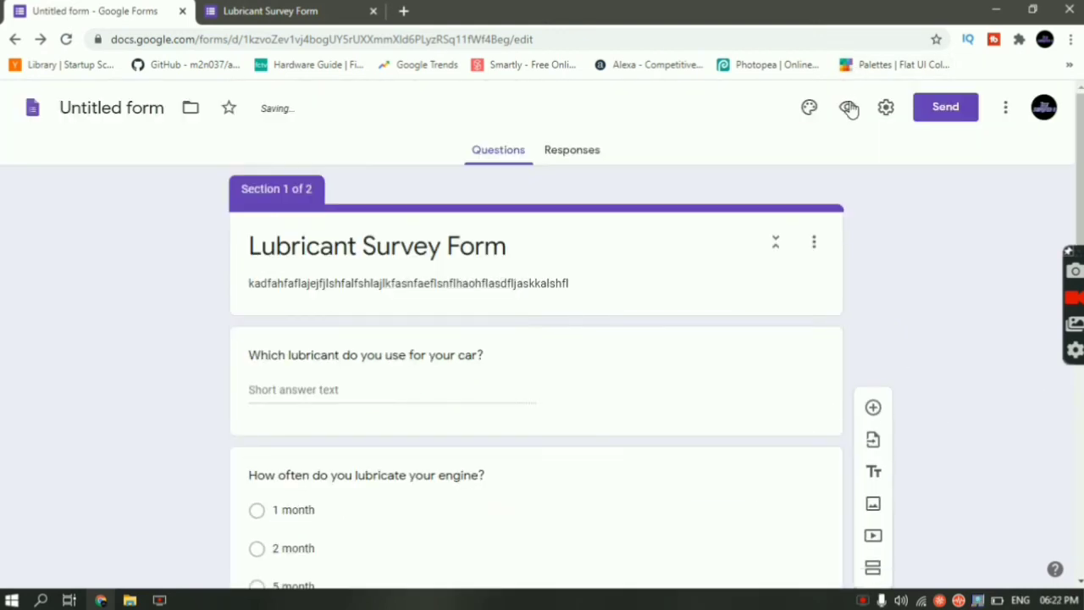
pyautogui.click(848, 107)
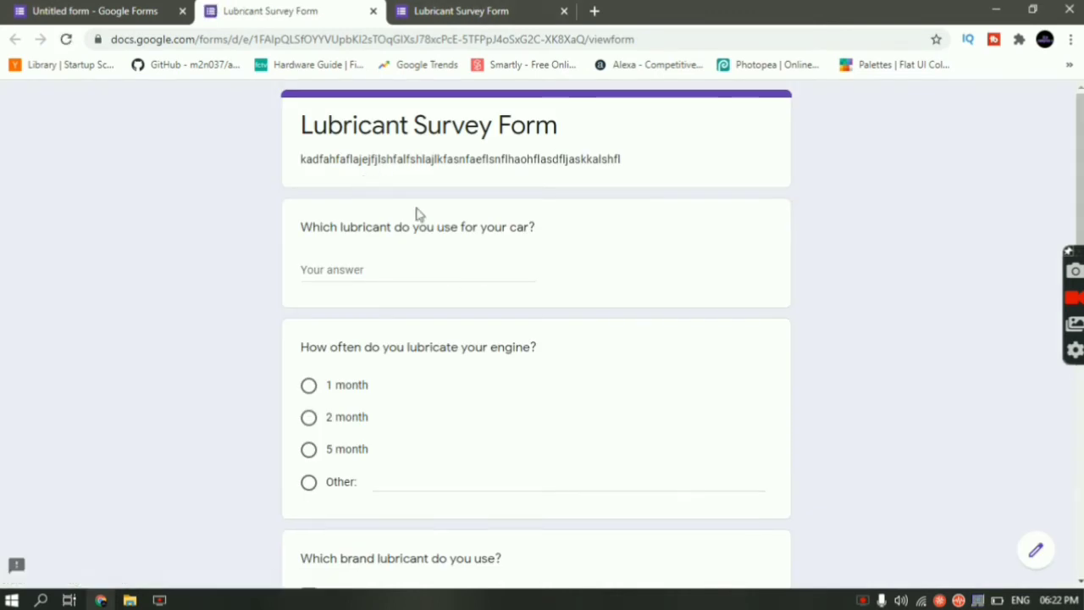
pyautogui.scroll(-5, 415, 214)
pyautogui.scroll(5, 416, 214)
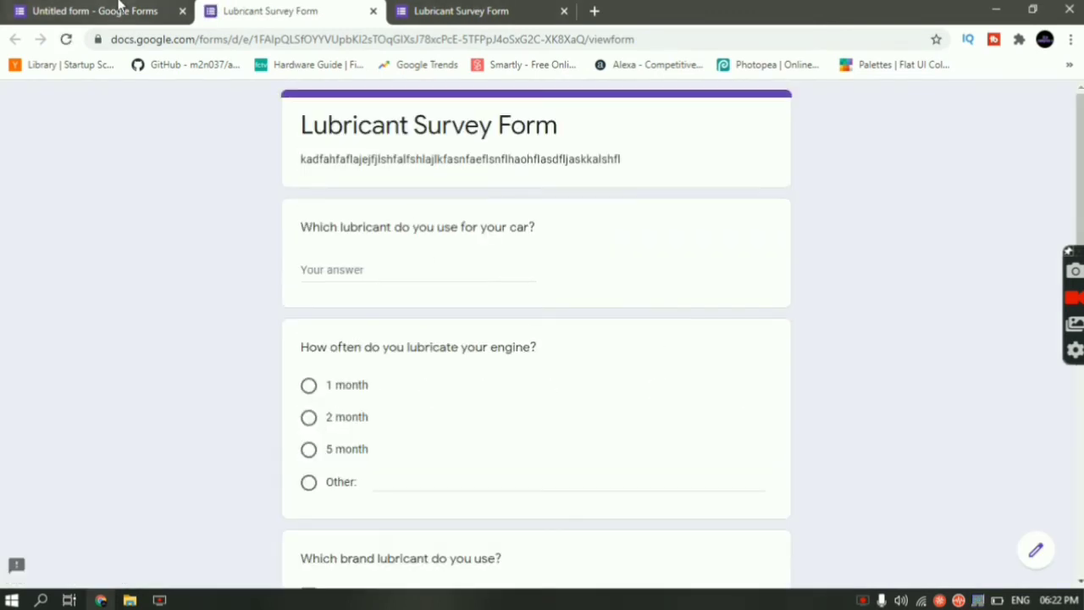
pyautogui.scroll(-5, 445, 254)
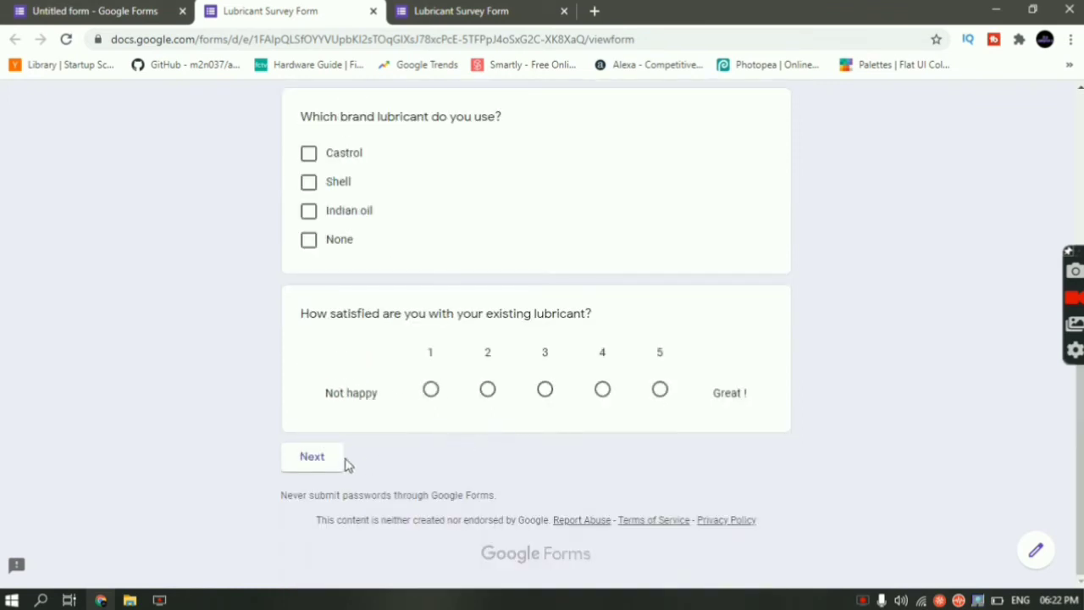
pyautogui.click(313, 458)
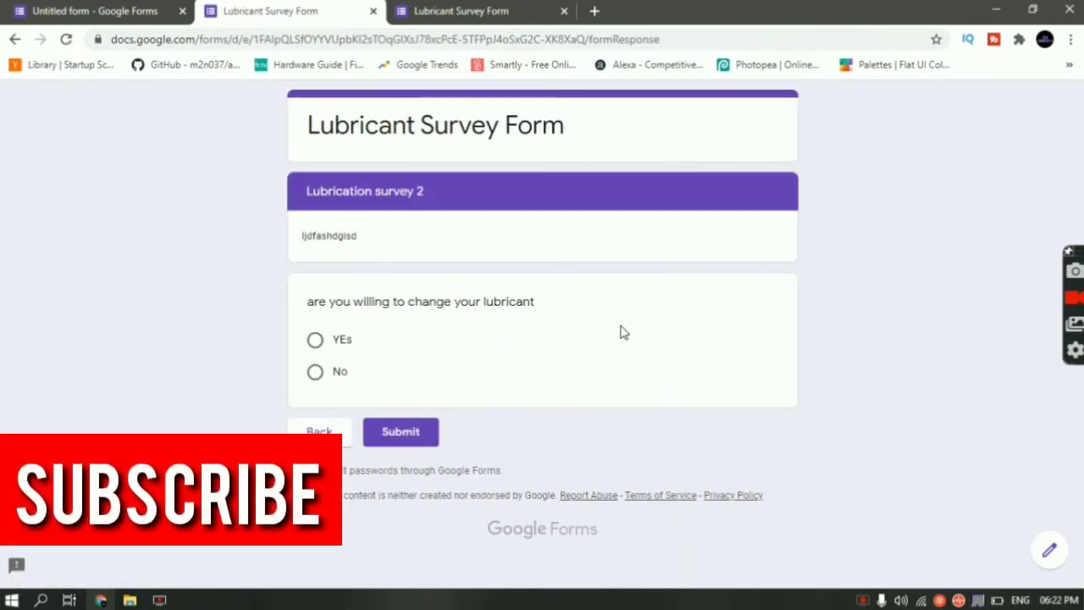
pyautogui.click(336, 430)
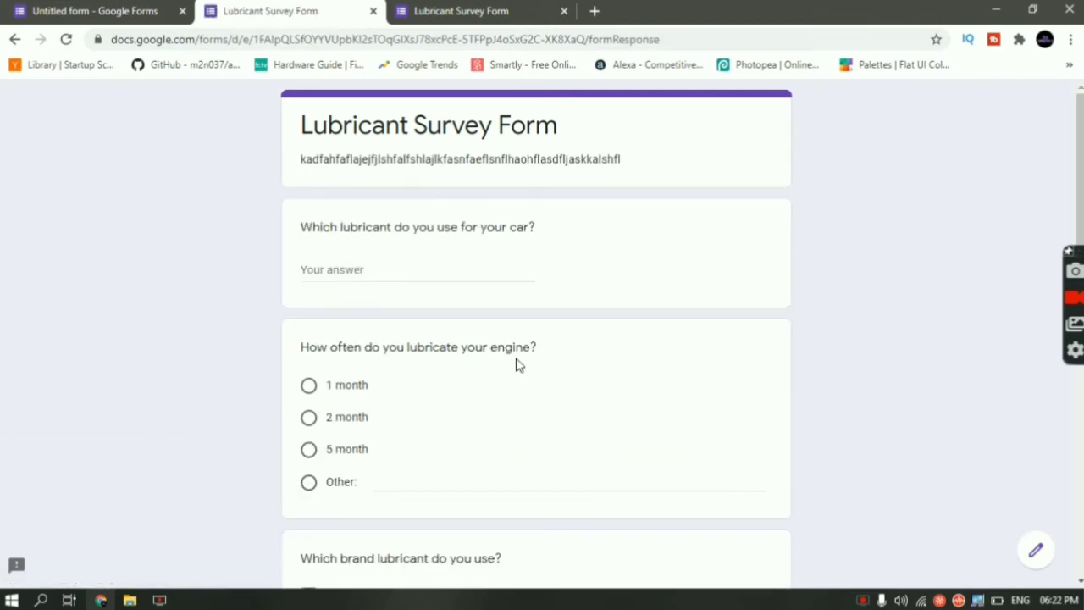
pyautogui.scroll(-5, 519, 364)
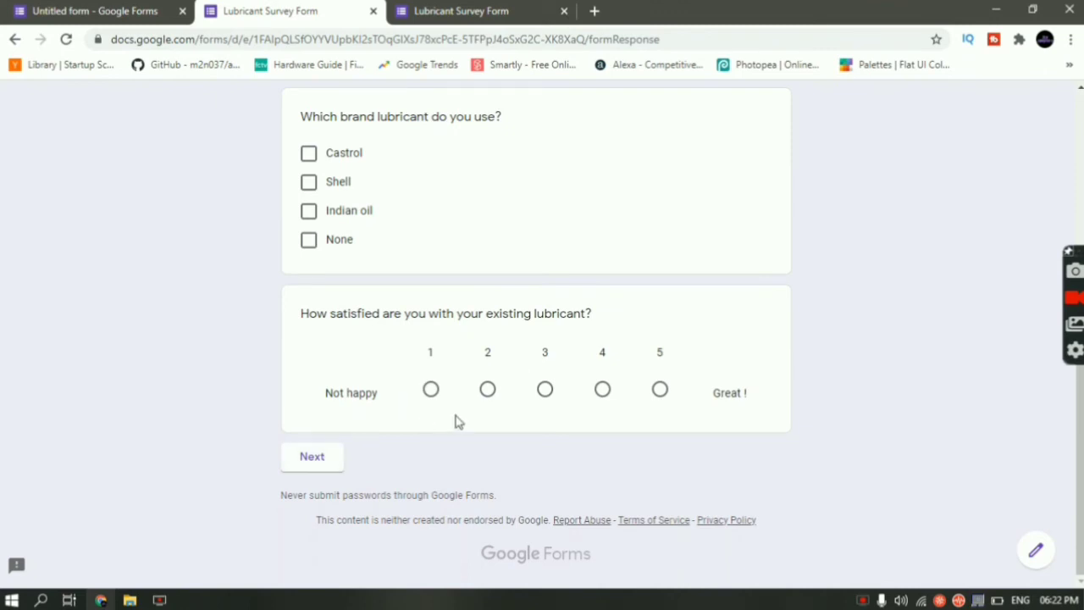
# Switch back to the form editor, check its questions, and open the form's theme options.
pyautogui.click(142, 10)
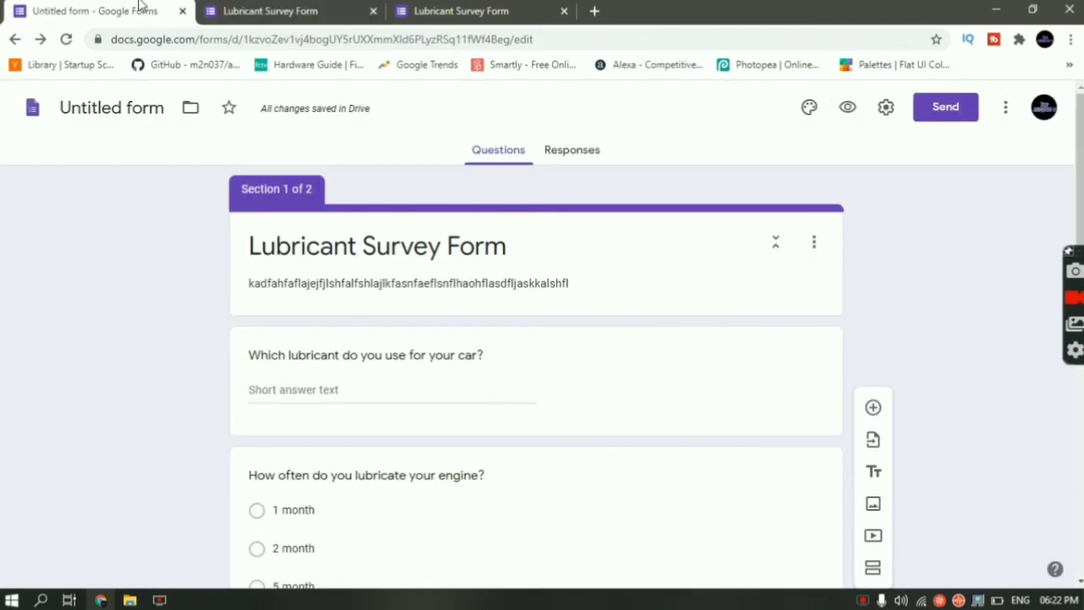
pyautogui.scroll(-10, 641, 322)
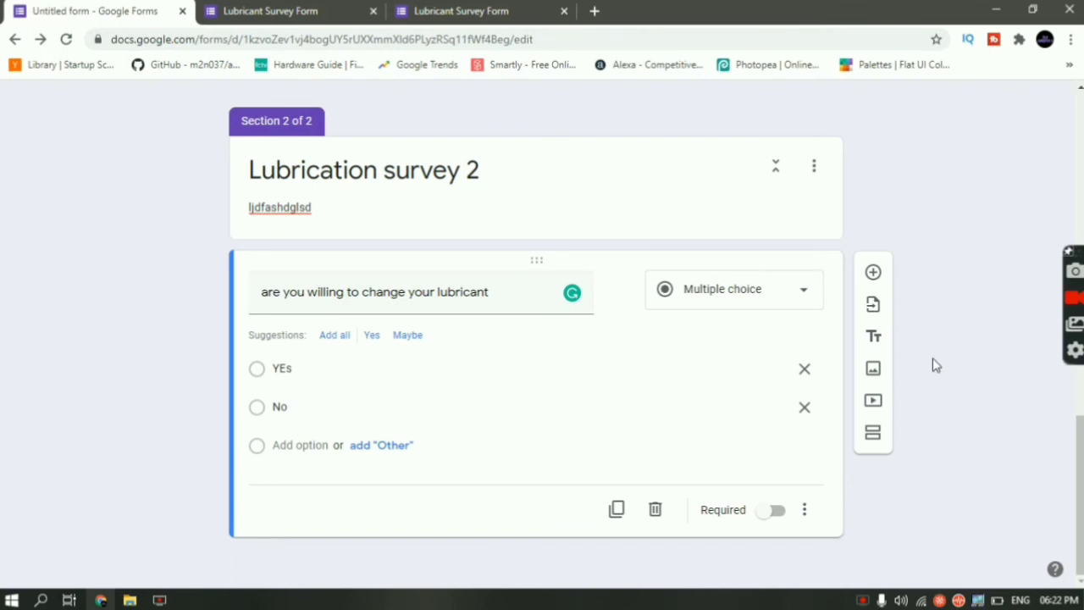
pyautogui.scroll(10, 932, 365)
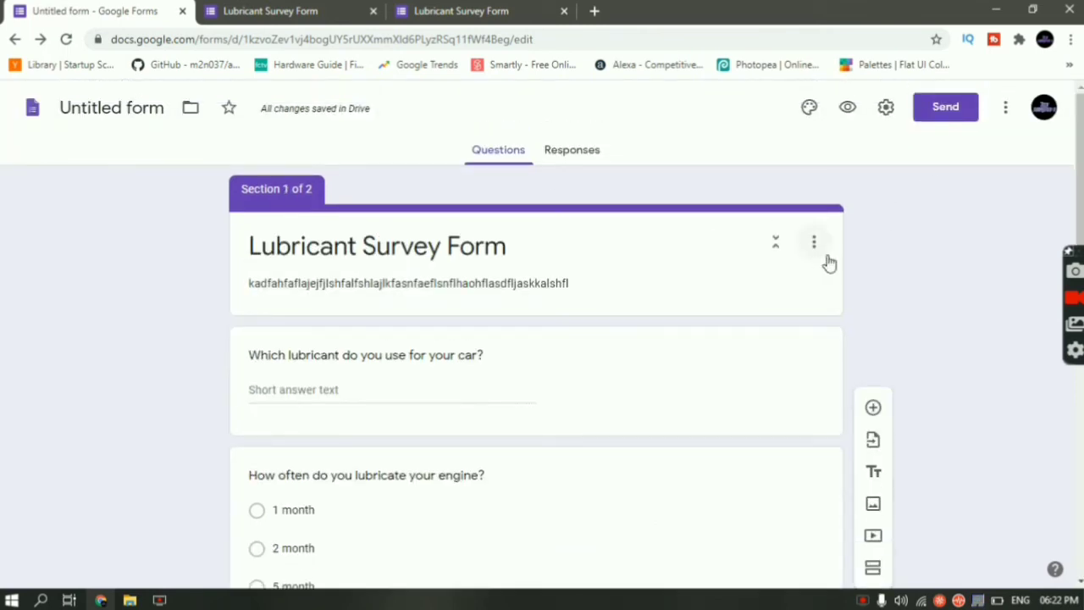
pyautogui.click(811, 110)
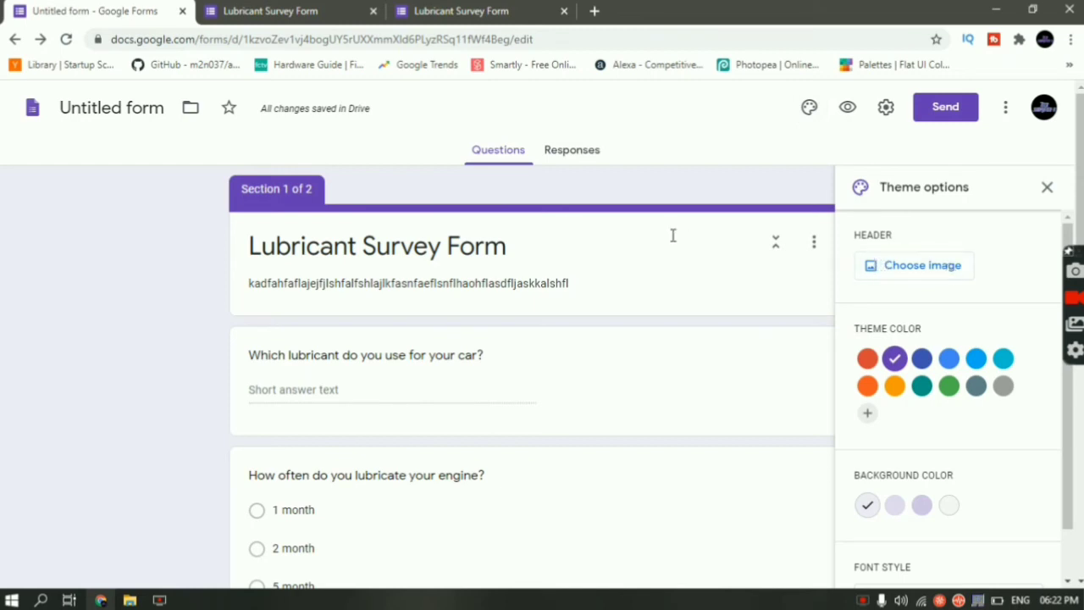
# Insert the colourful jelly bean picture from the Work and School themes as the form's header image.
pyautogui.click(931, 271)
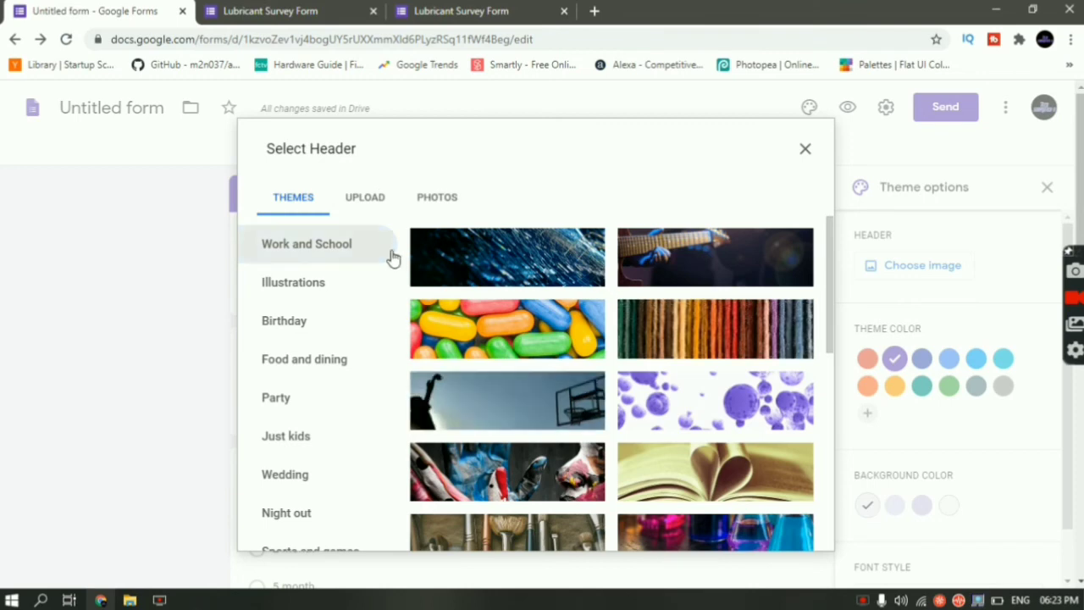
pyautogui.click(533, 336)
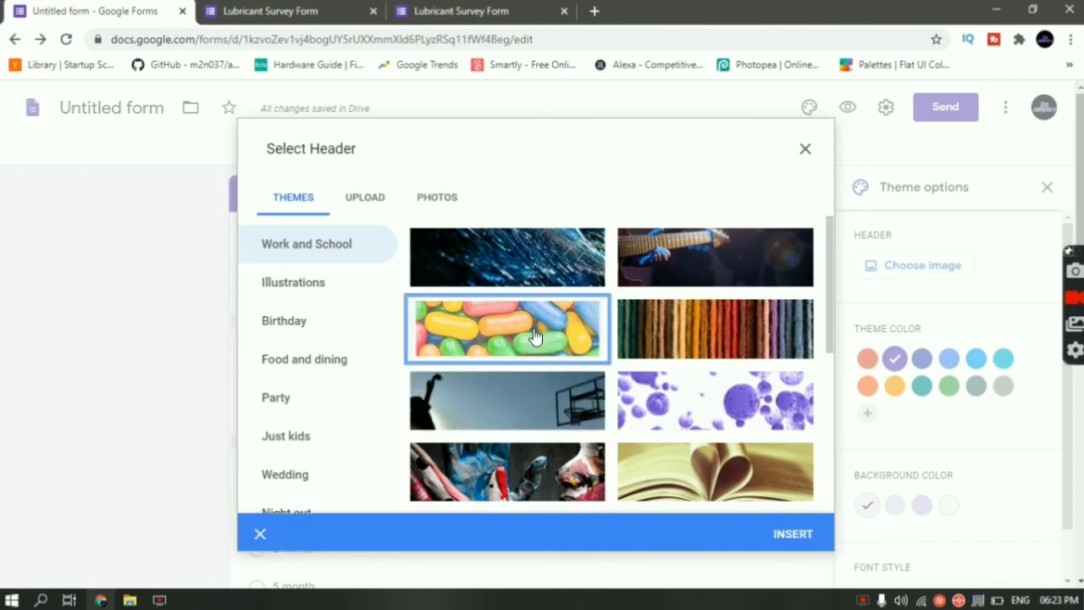
pyautogui.click(792, 533)
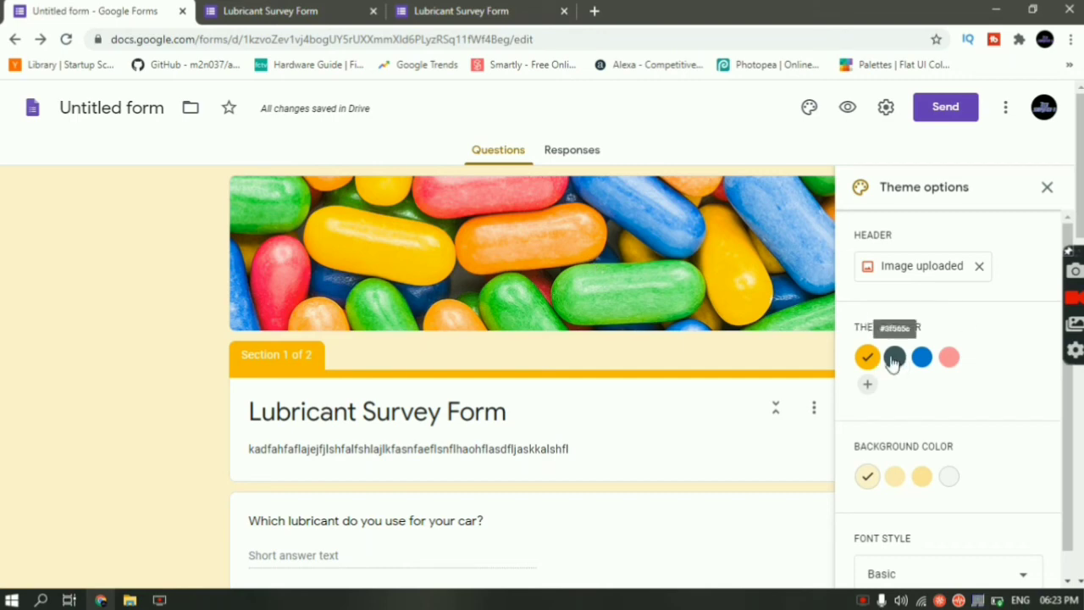
# Try the pink, dark grey and blue (#0b77ce) theme colours with the header image, and remove the image.
pyautogui.click(921, 356)
pyautogui.click(948, 357)
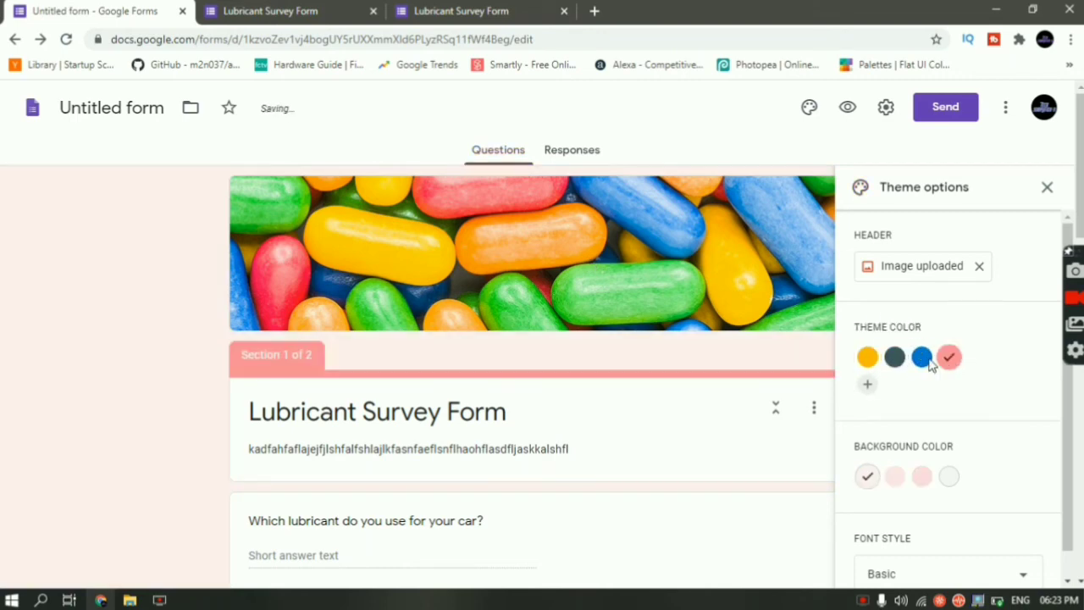
pyautogui.click(896, 362)
pyautogui.click(920, 364)
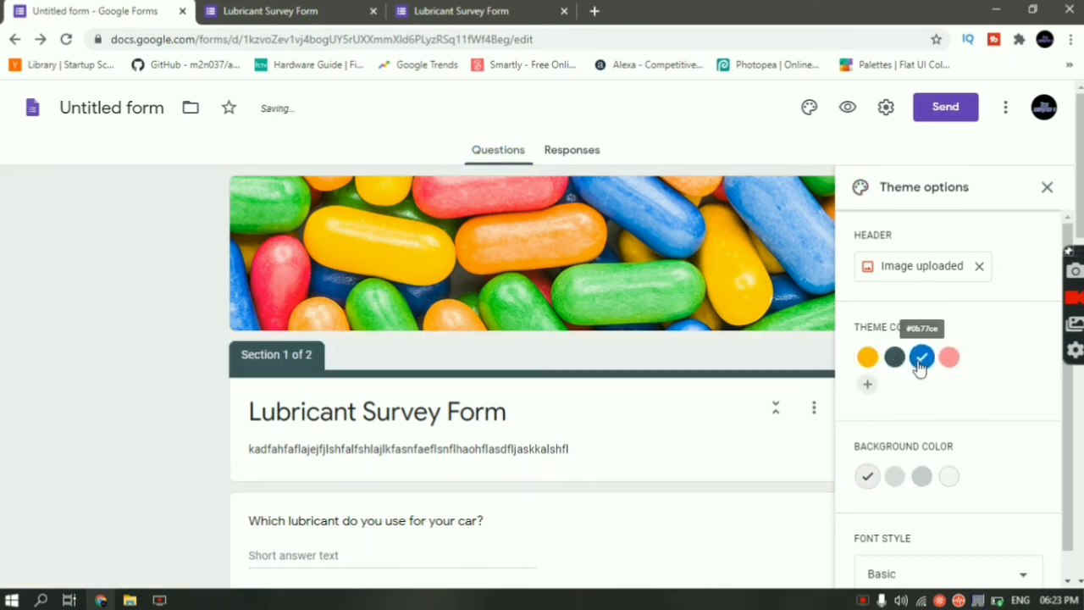
pyautogui.scroll(-1, 920, 366)
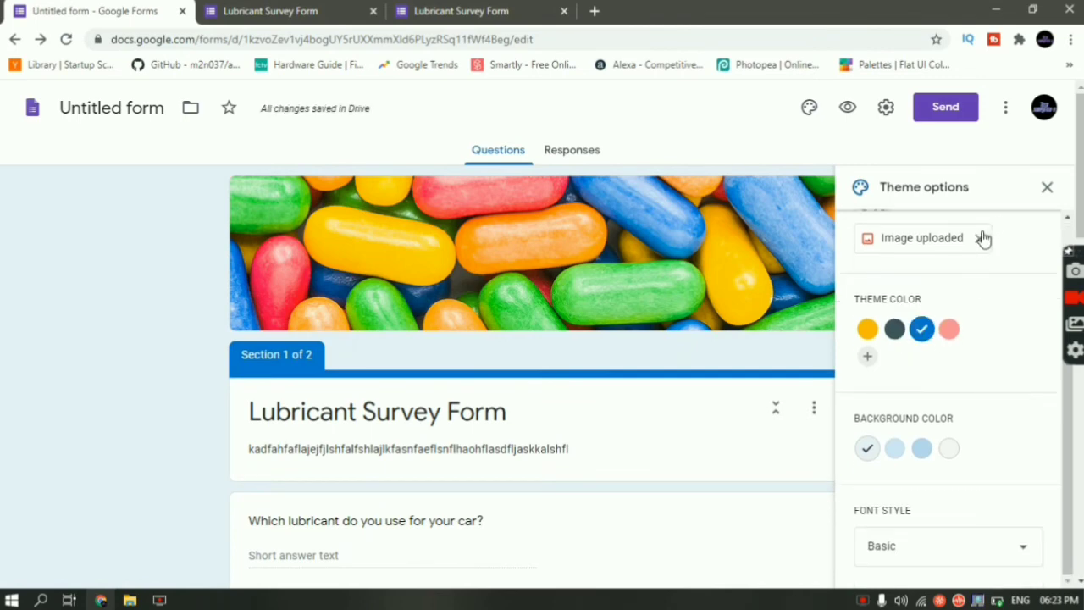
pyautogui.click(979, 239)
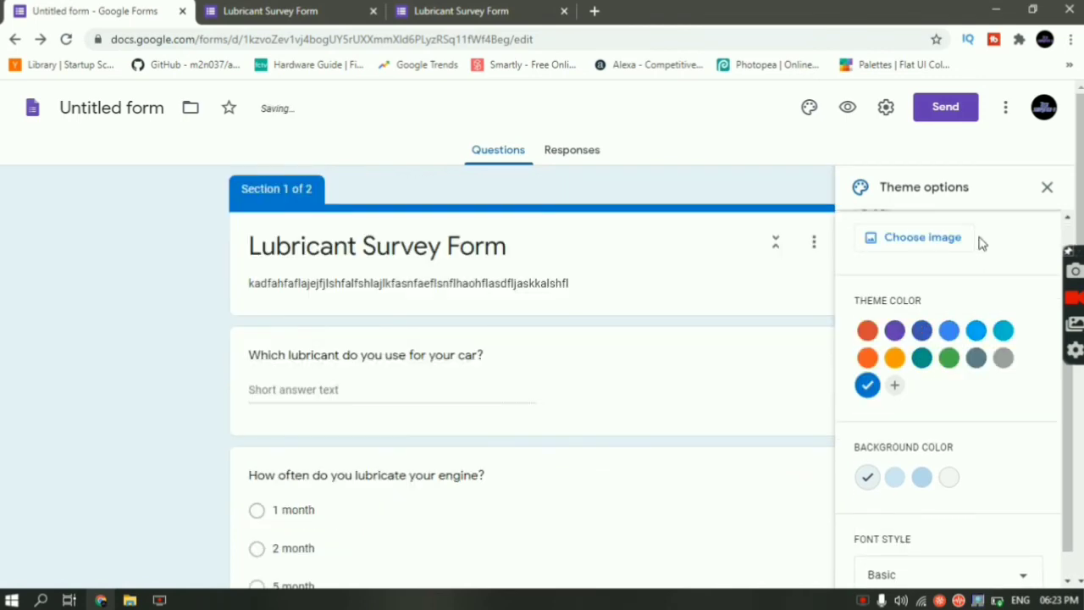
# Try the green and blue-grey theme colours, and set the form's theme colour to orange.
pyautogui.click(894, 356)
pyautogui.click(948, 357)
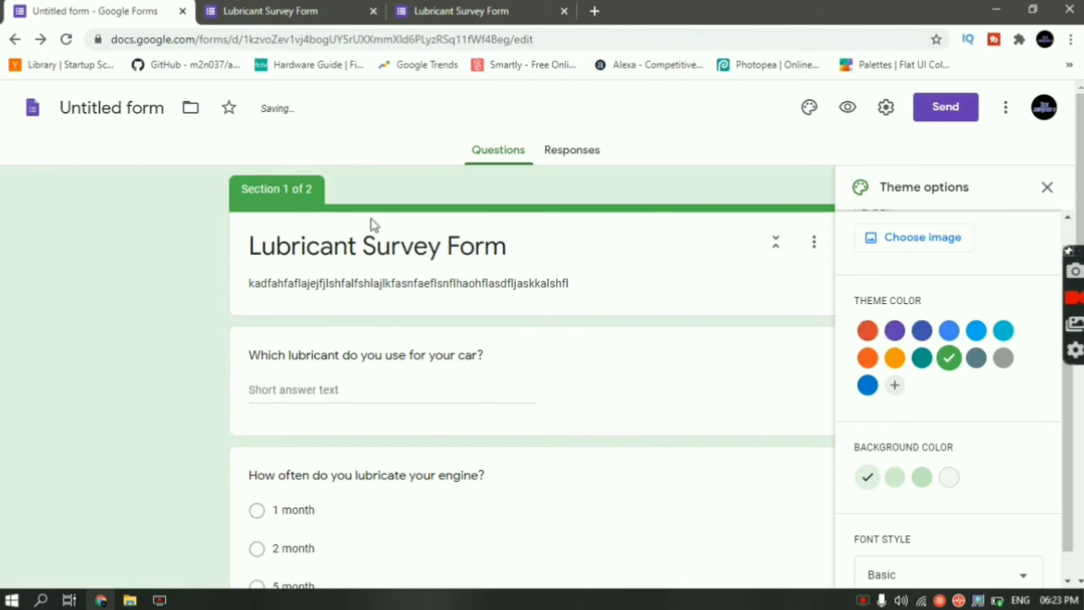
pyautogui.click(975, 357)
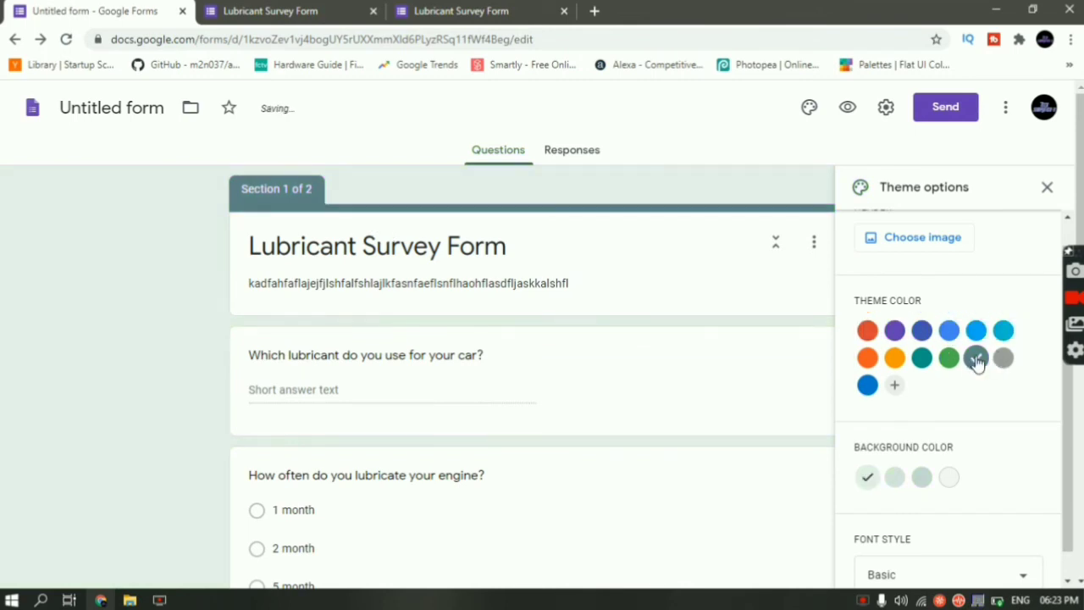
pyautogui.click(894, 356)
# Try the darker orange-tinted backgrounds, and set the form's background colour to light grey.
pyautogui.scroll(-1, 895, 360)
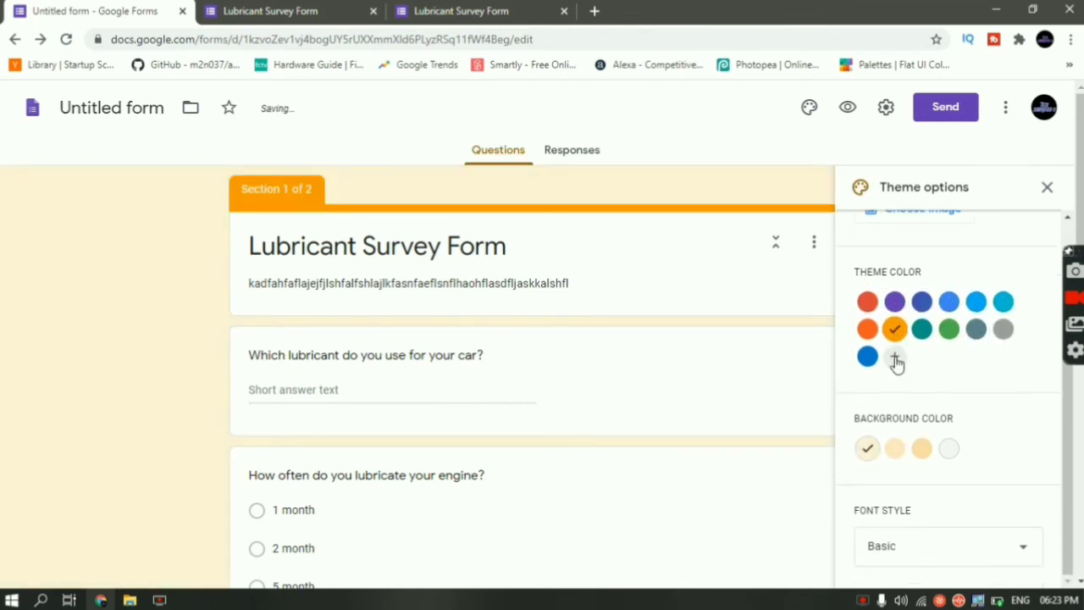
pyautogui.click(894, 447)
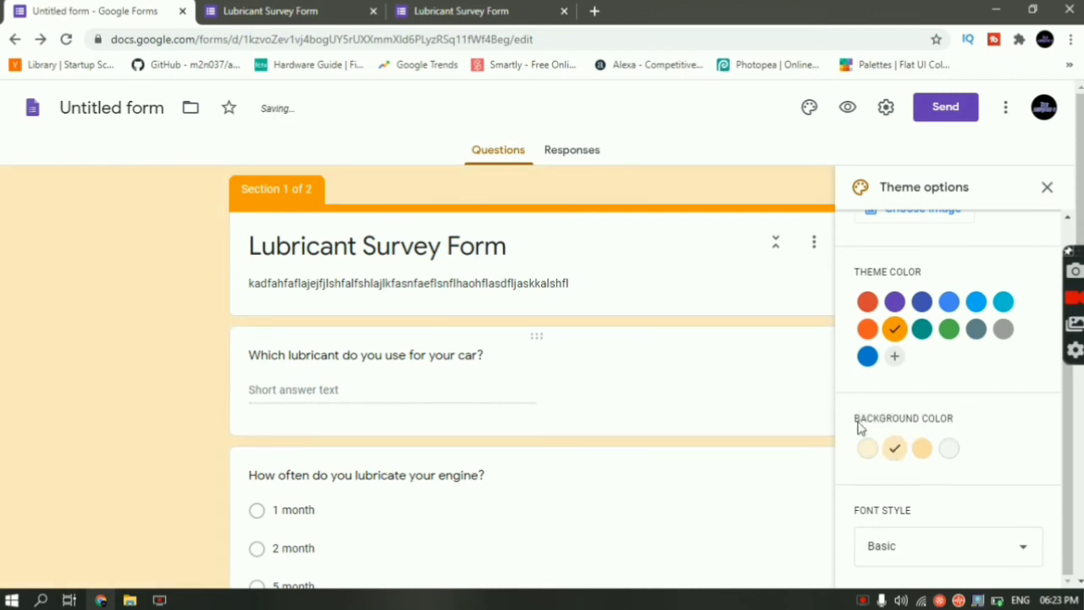
pyautogui.click(927, 459)
pyautogui.click(949, 454)
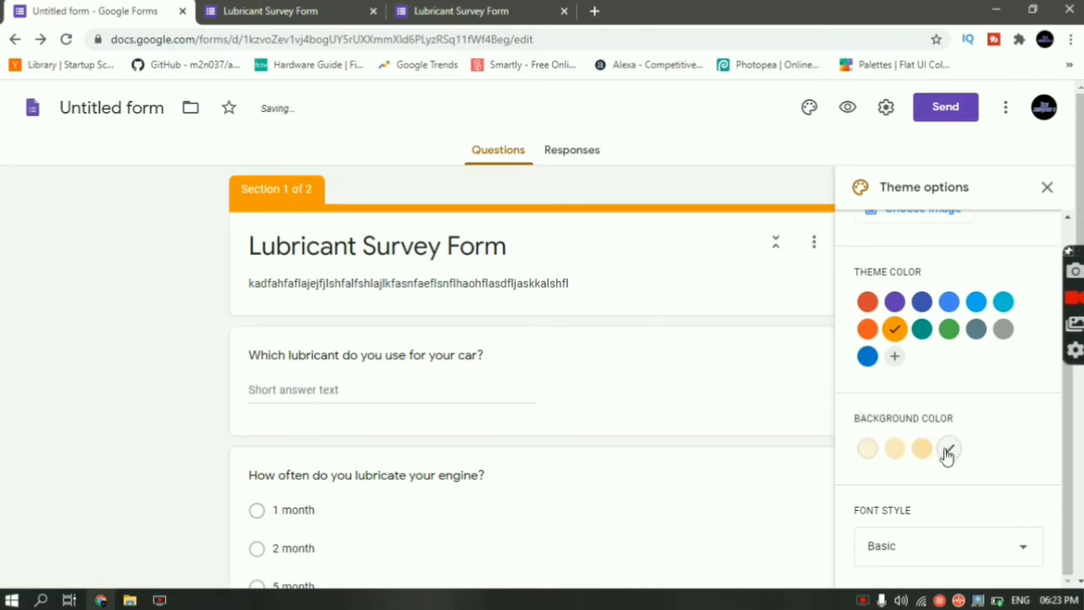
# Try the Decorative, Formal and Playful font styles on the form, and set the font style back to Basic.
pyautogui.scroll(-3, 641, 479)
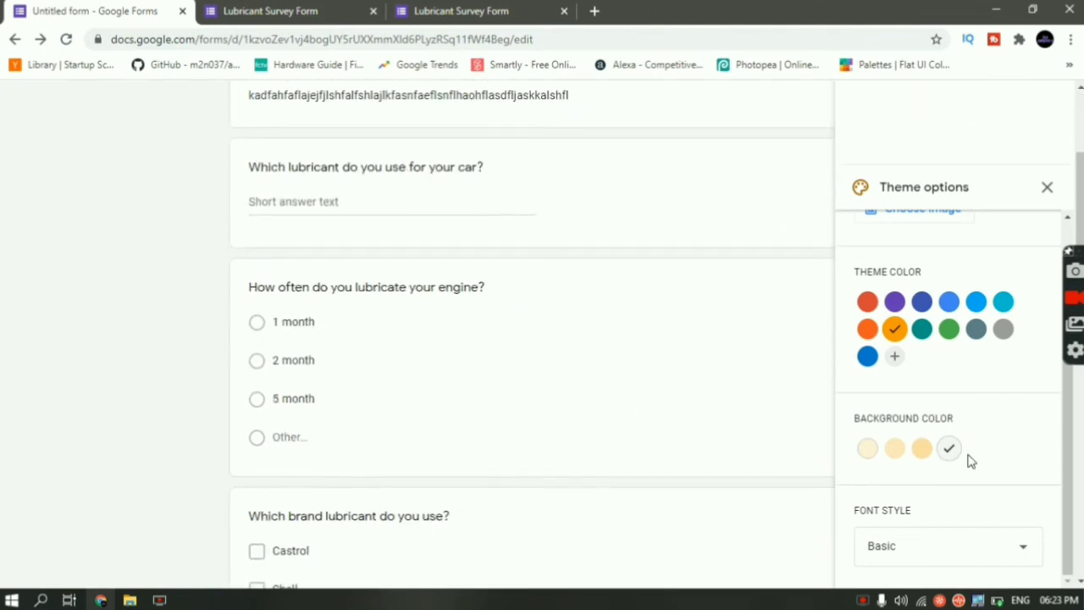
pyautogui.scroll(-3, 969, 474)
pyautogui.click(971, 557)
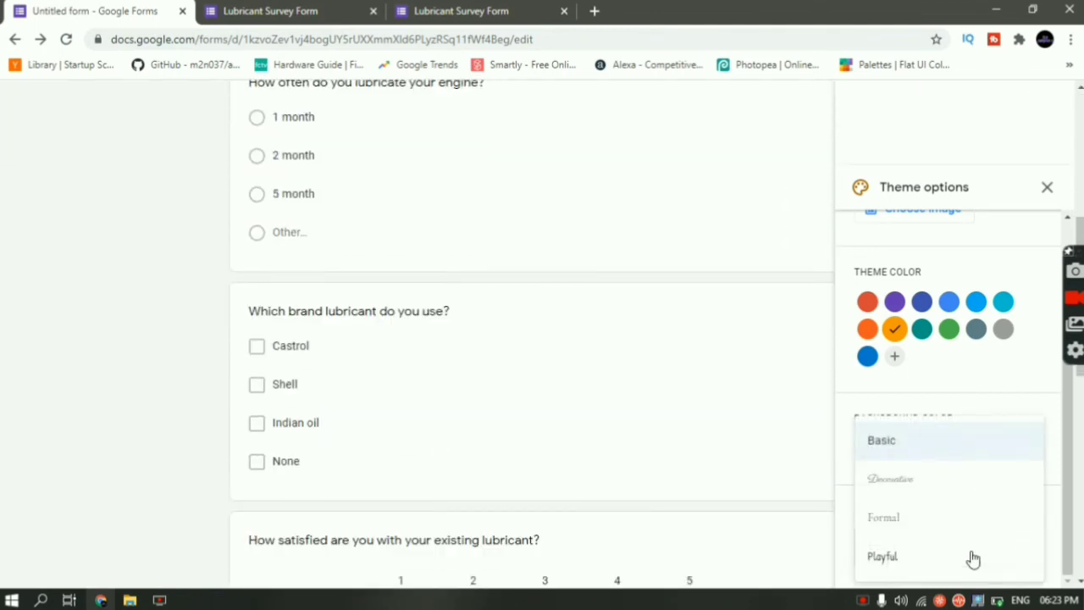
pyautogui.click(913, 496)
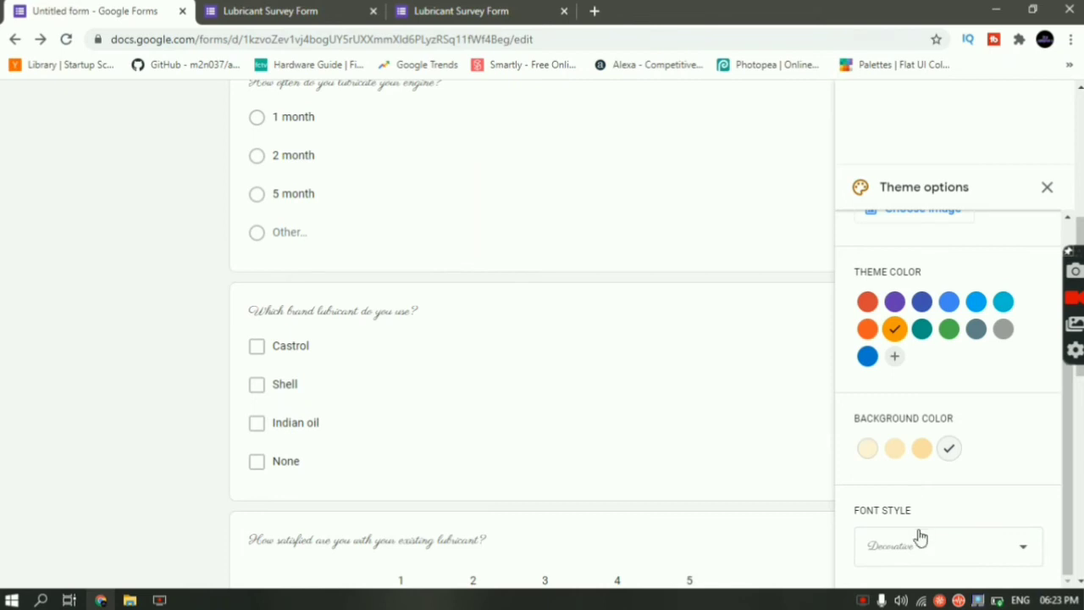
pyautogui.click(933, 543)
pyautogui.click(922, 518)
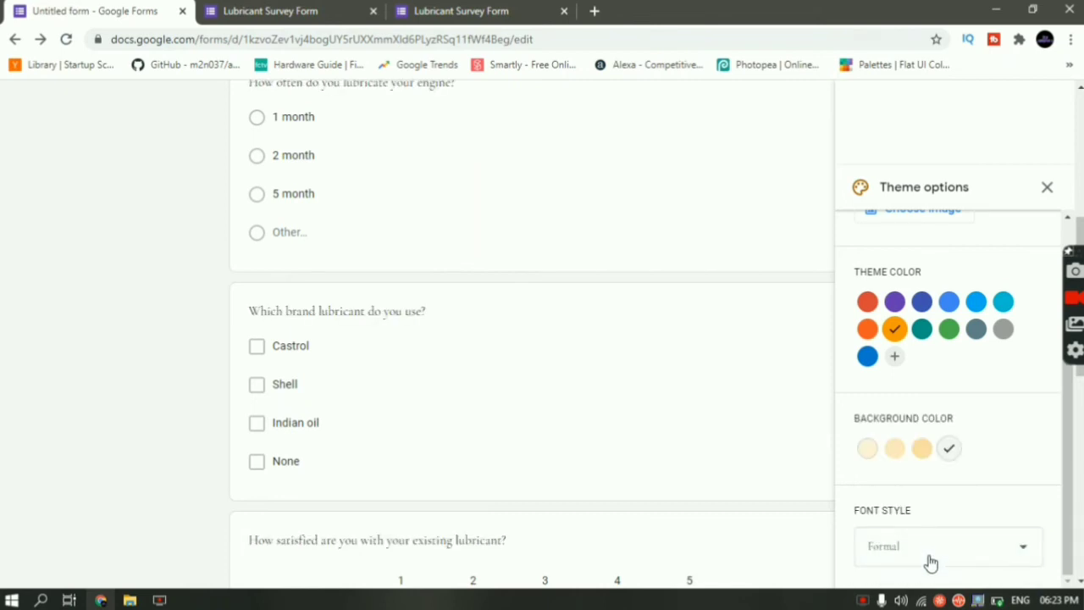
pyautogui.click(931, 560)
pyautogui.click(926, 552)
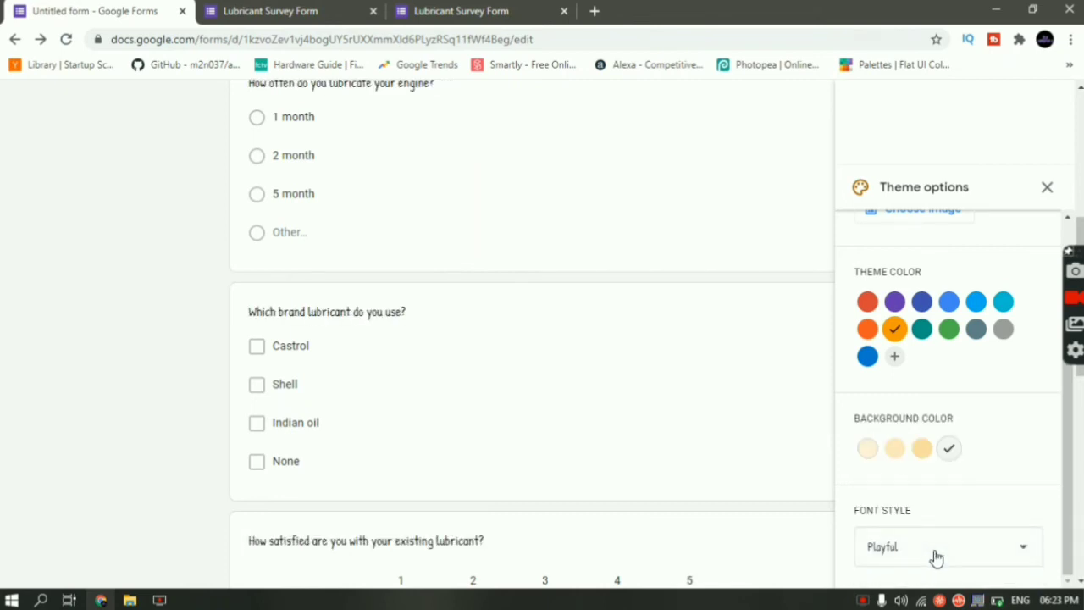
pyautogui.click(935, 556)
pyautogui.click(900, 446)
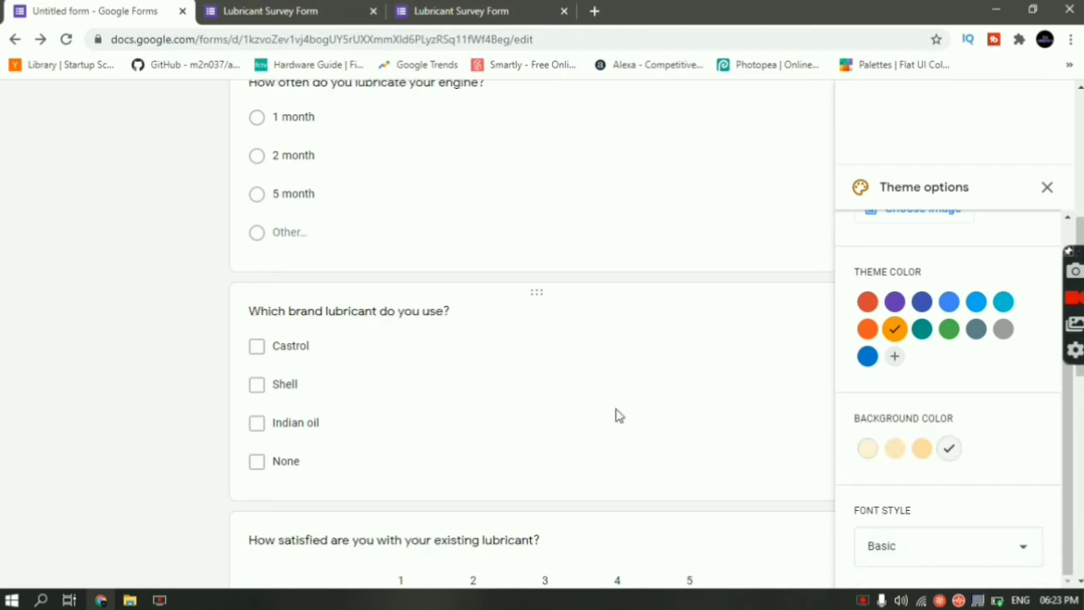
# Review the restyled form across both sections.
pyautogui.scroll(5, 616, 415)
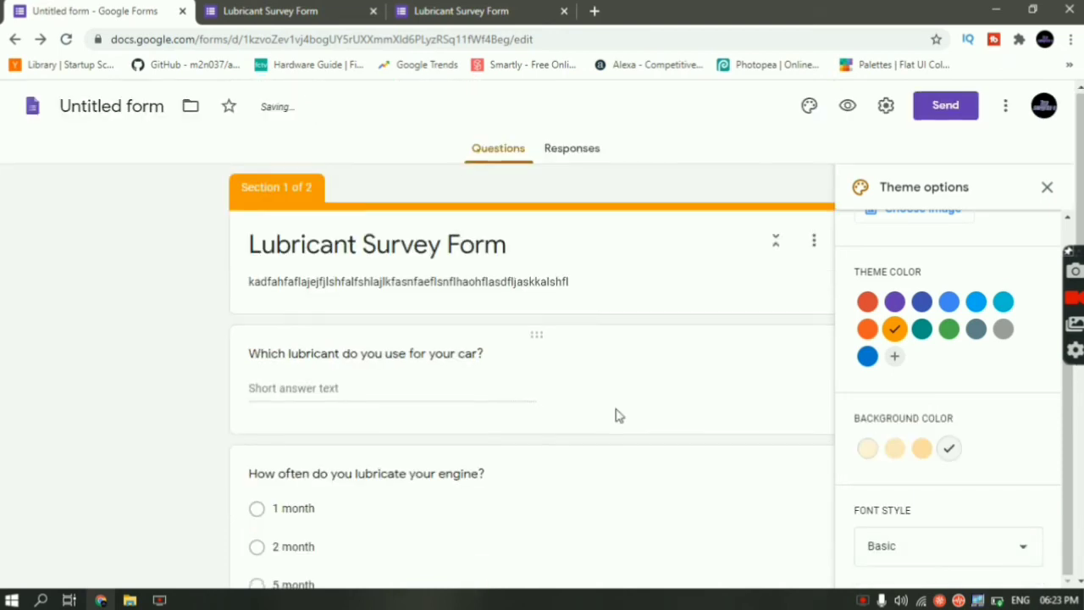
pyautogui.scroll(-2, 616, 415)
pyautogui.scroll(-7, 616, 415)
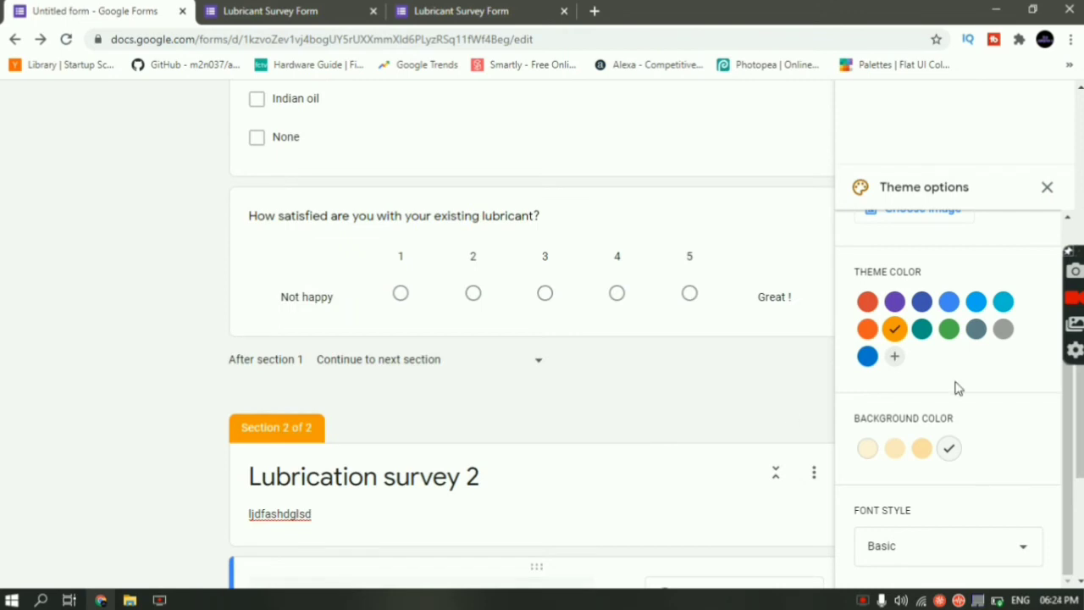
pyautogui.scroll(-3, 955, 387)
pyautogui.scroll(1, 957, 411)
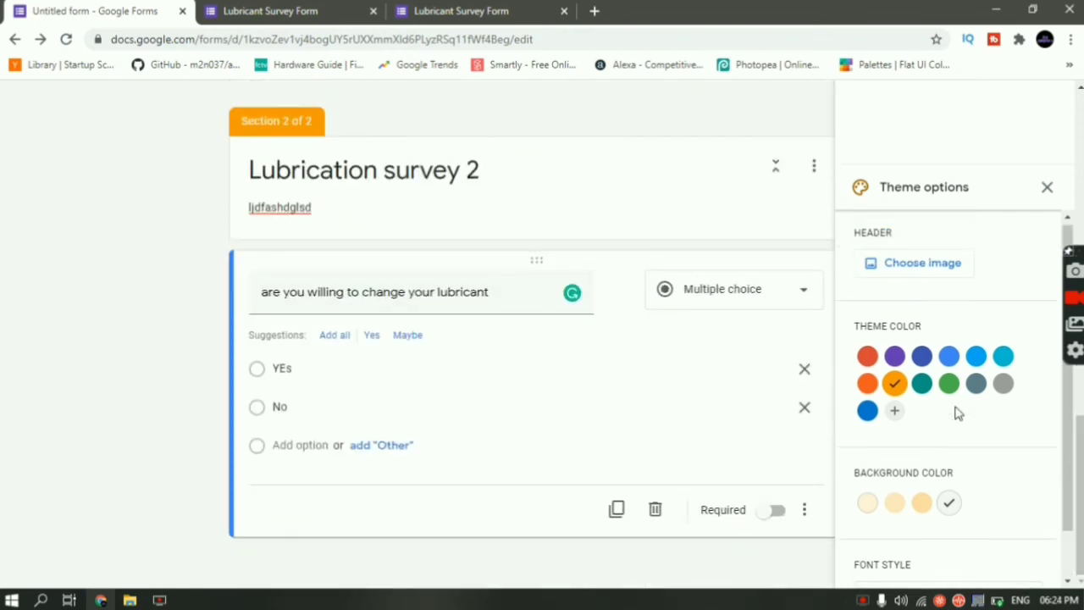
pyautogui.scroll(12, 595, 355)
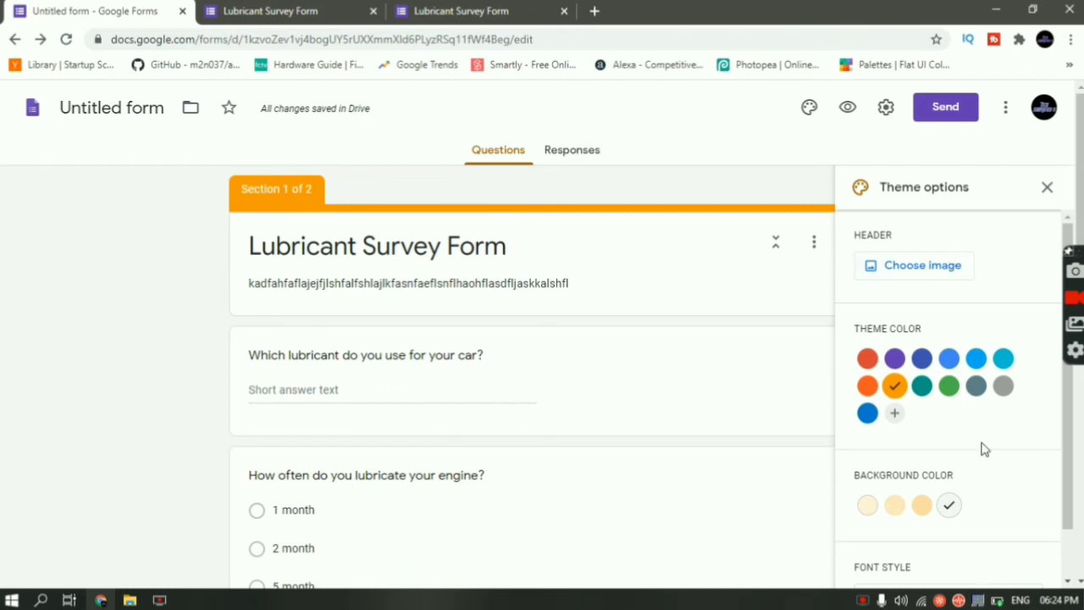
# Open the form's general settings and turn on the limit to 1 response.
pyautogui.click(883, 111)
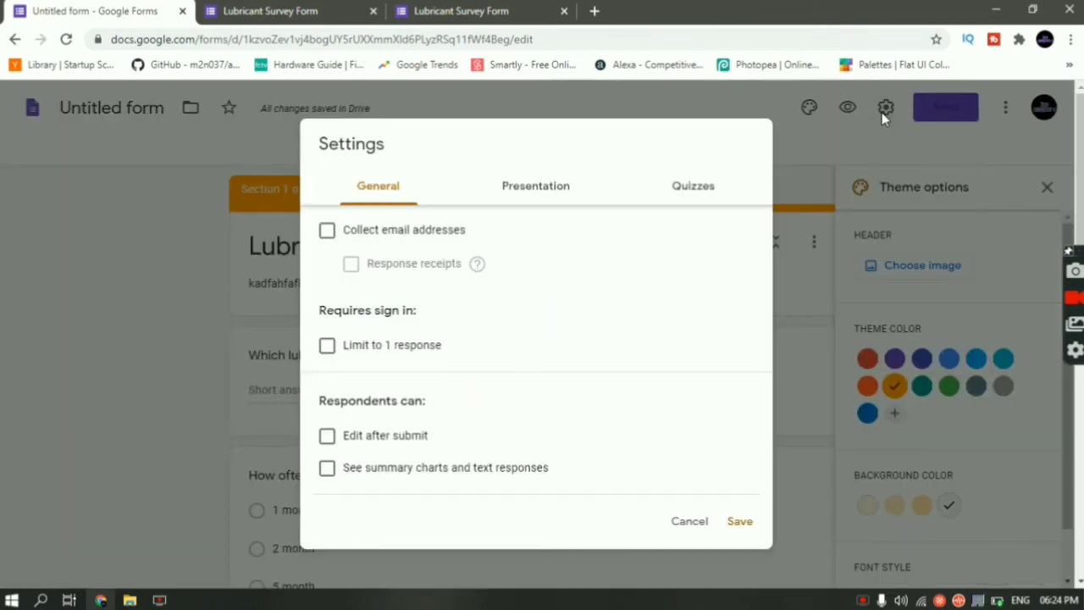
pyautogui.click(327, 346)
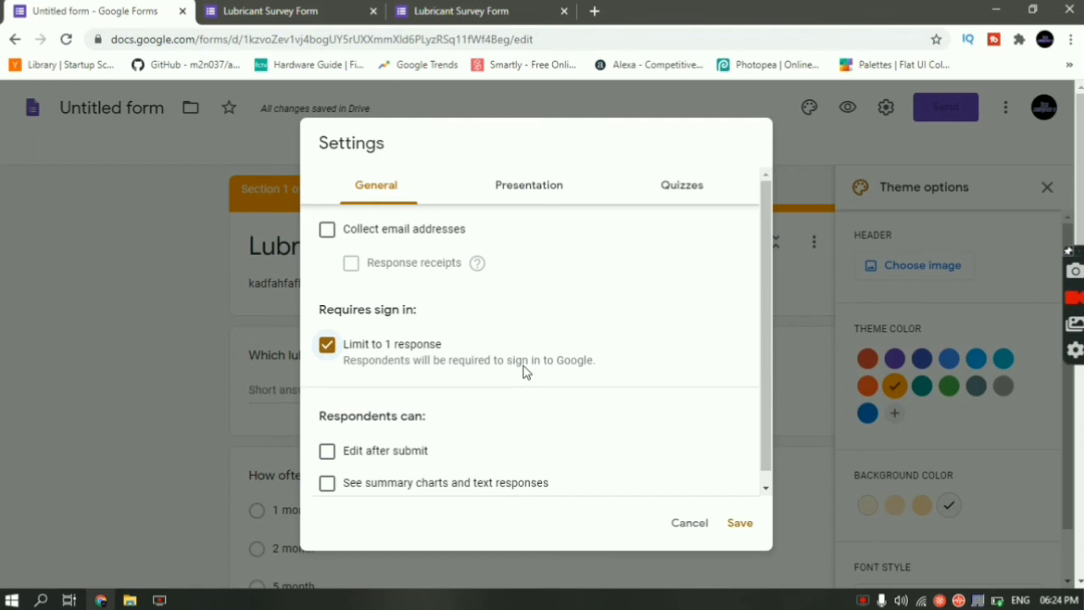
pyautogui.moveTo(505, 364); pyautogui.dragTo(527, 366)
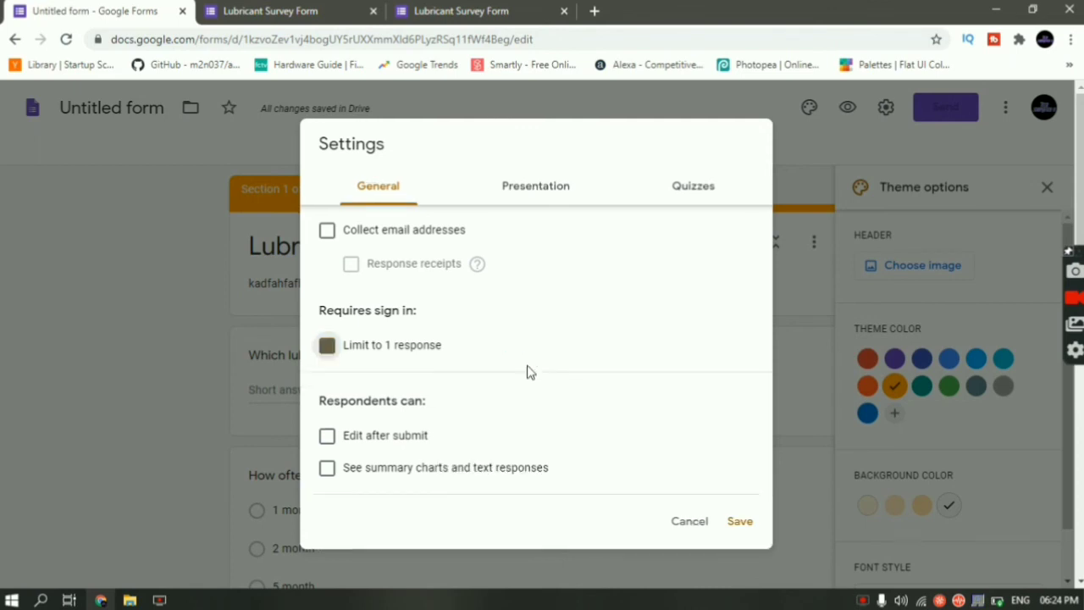
pyautogui.click(413, 352)
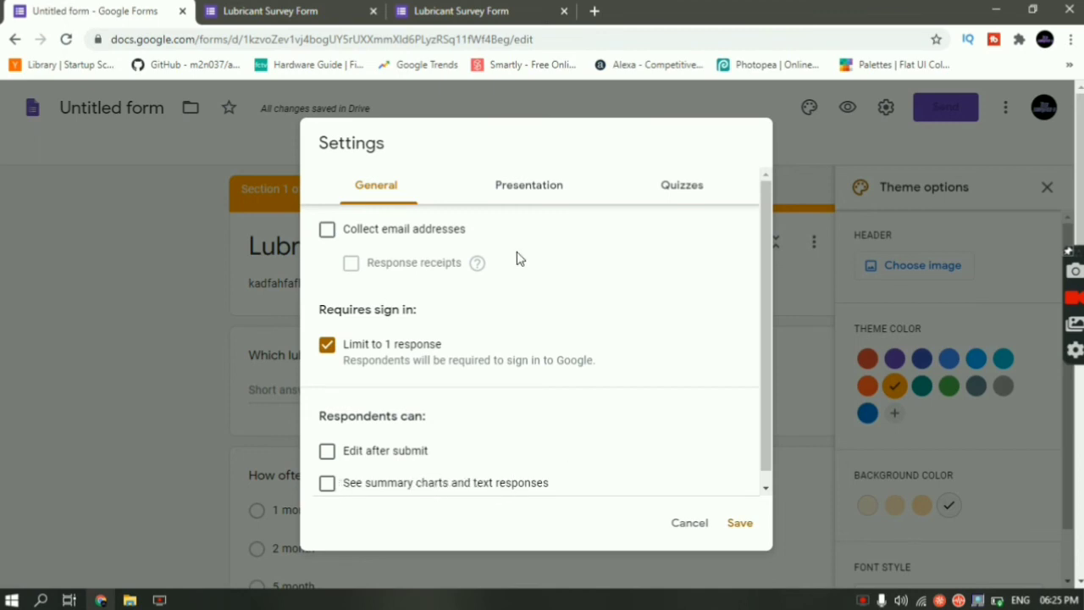
# Look through the Presentation and Quizzes settings, return to the General settings, and save the form settings.
pyautogui.click(520, 193)
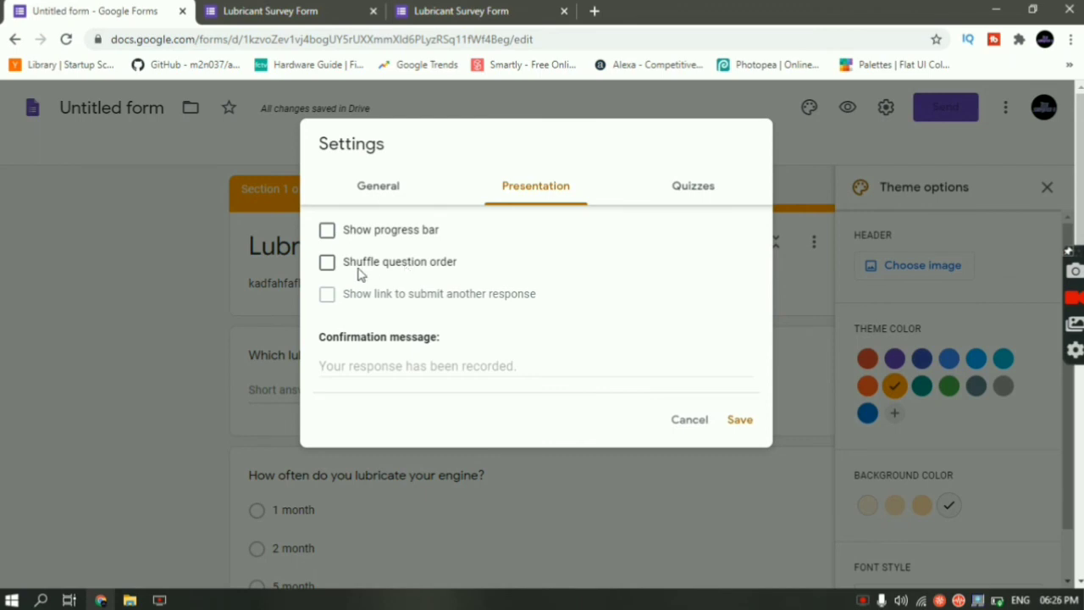
pyautogui.click(396, 366)
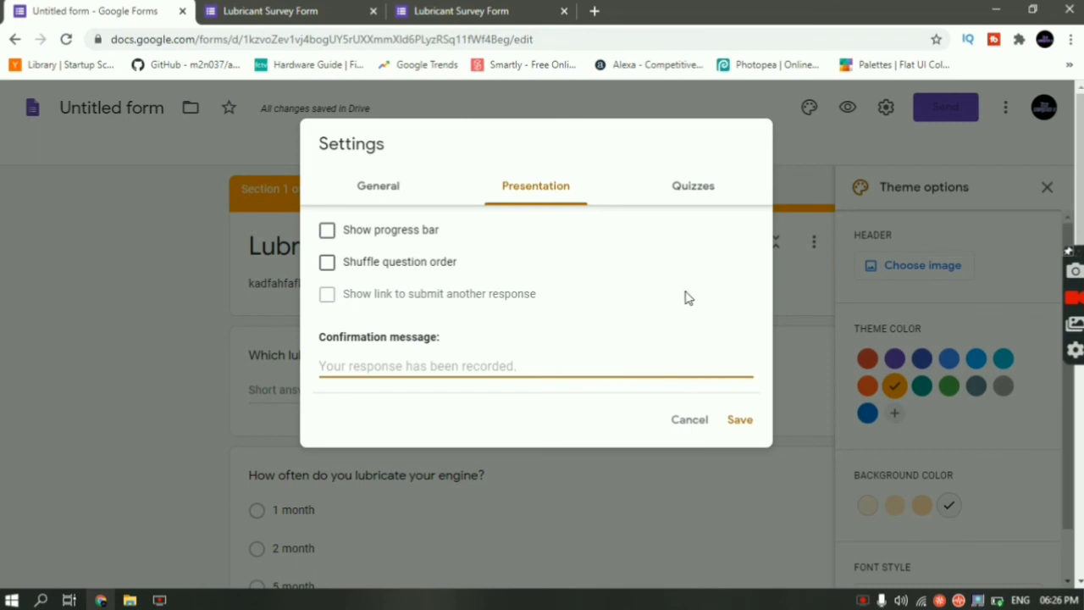
pyautogui.click(692, 191)
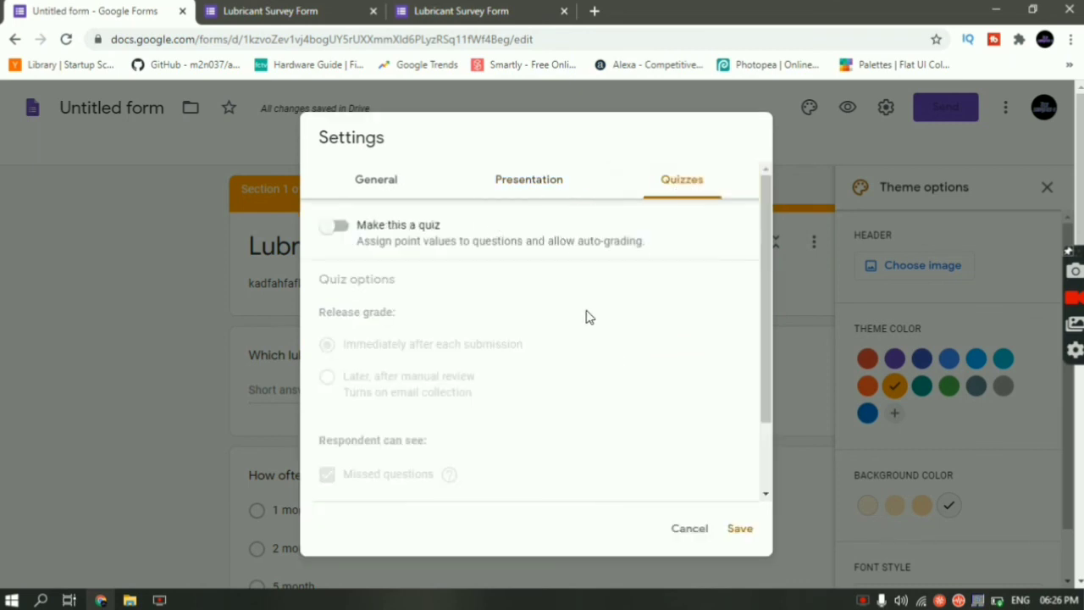
pyautogui.click(379, 188)
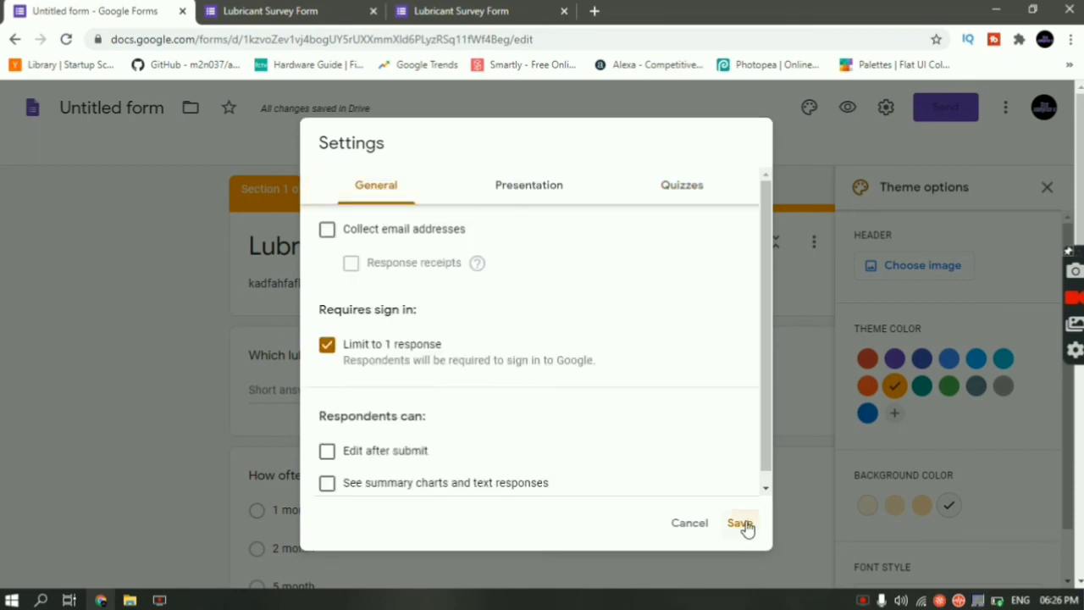
pyautogui.click(738, 523)
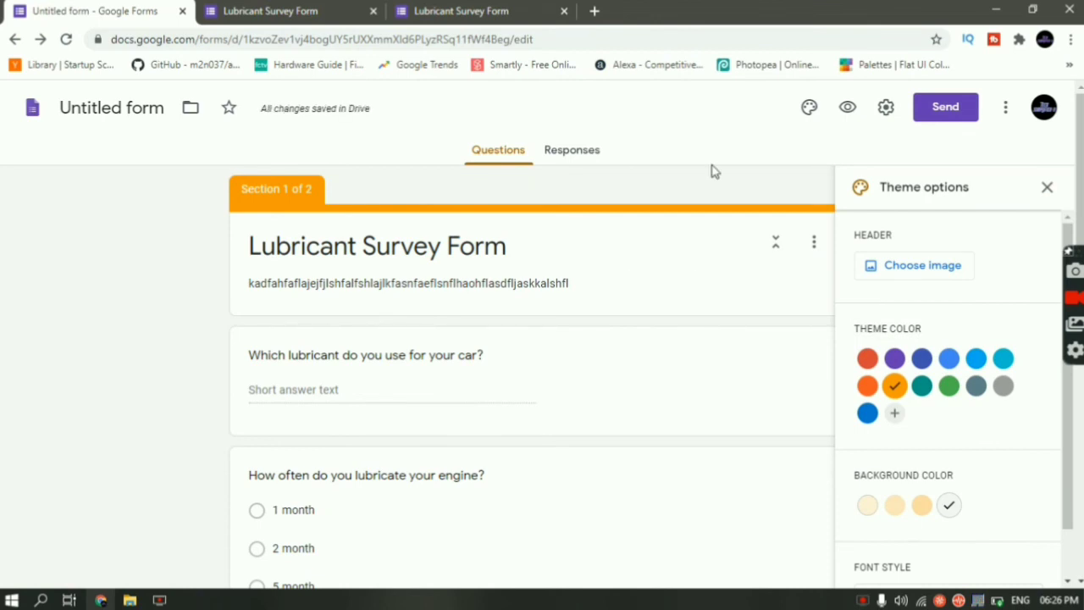
# Open a fresh preview of the form and close the two older preview tabs, discarding their unsaved answers.
pyautogui.click(849, 110)
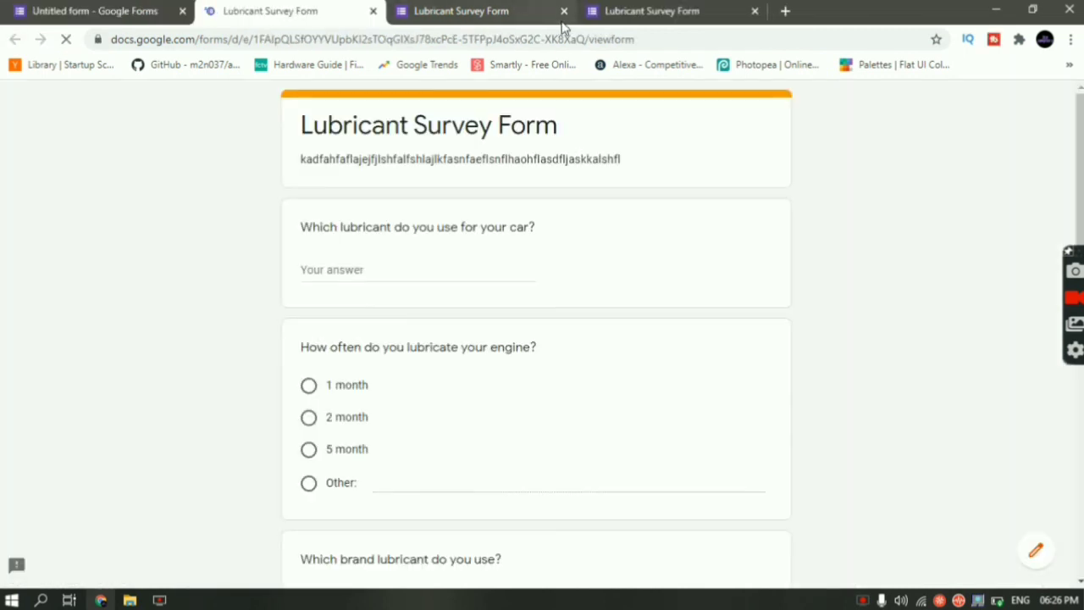
pyautogui.click(563, 17)
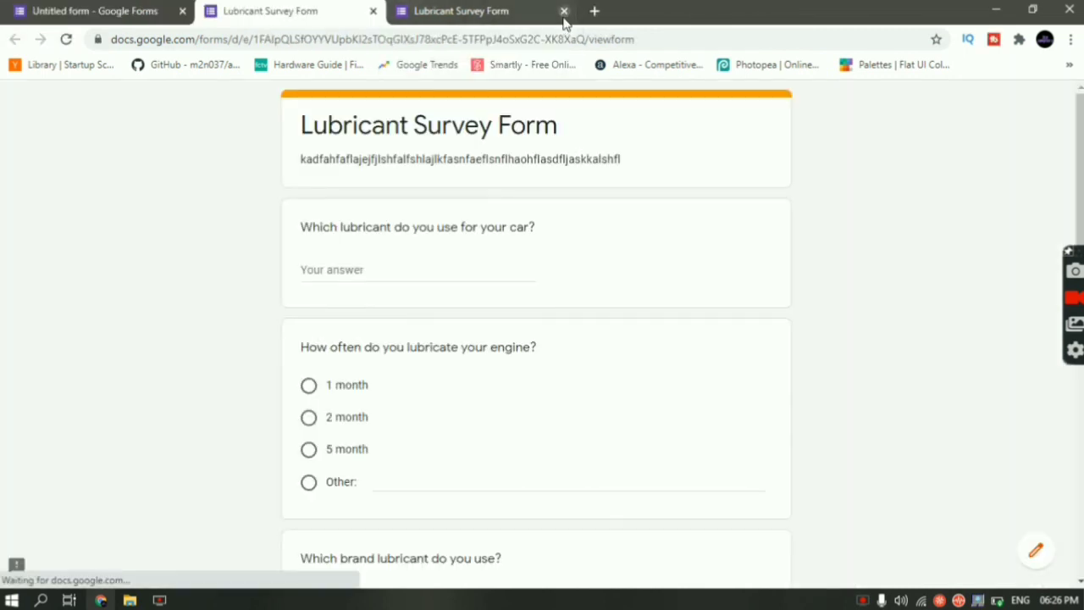
pyautogui.click(563, 17)
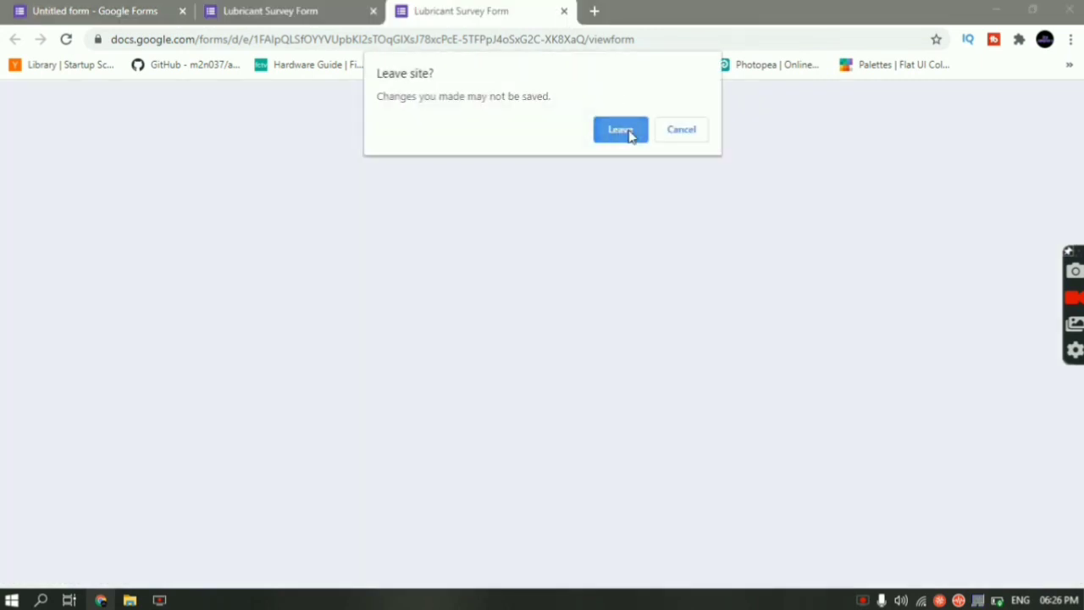
pyautogui.click(628, 132)
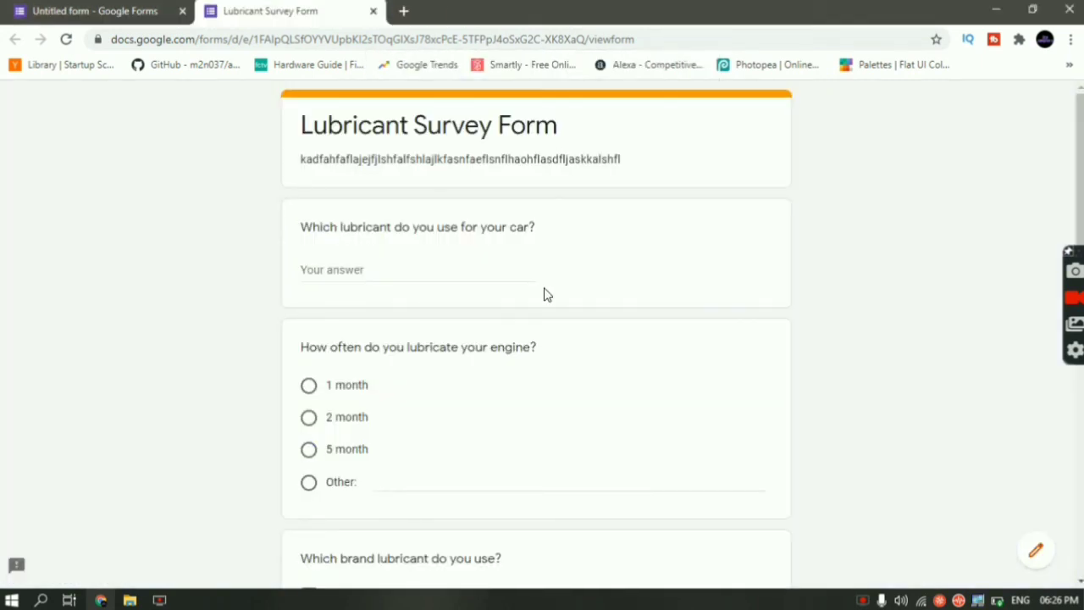
# Page through both sections of the form preview, return to the first section, and check the form's responses in the editor.
pyautogui.scroll(-5, 545, 294)
pyautogui.click(338, 463)
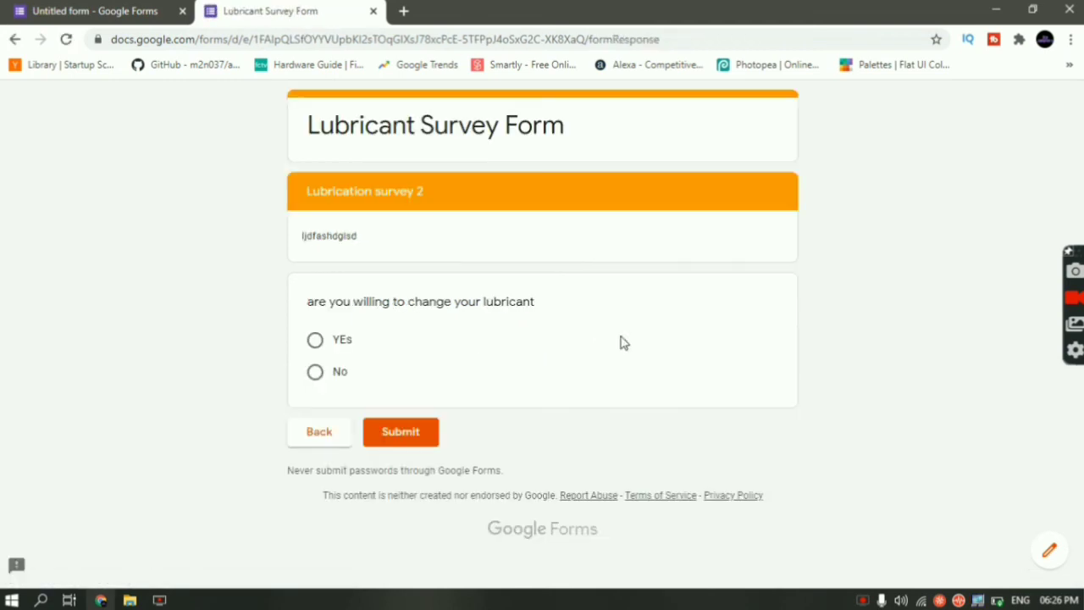
pyautogui.click(322, 439)
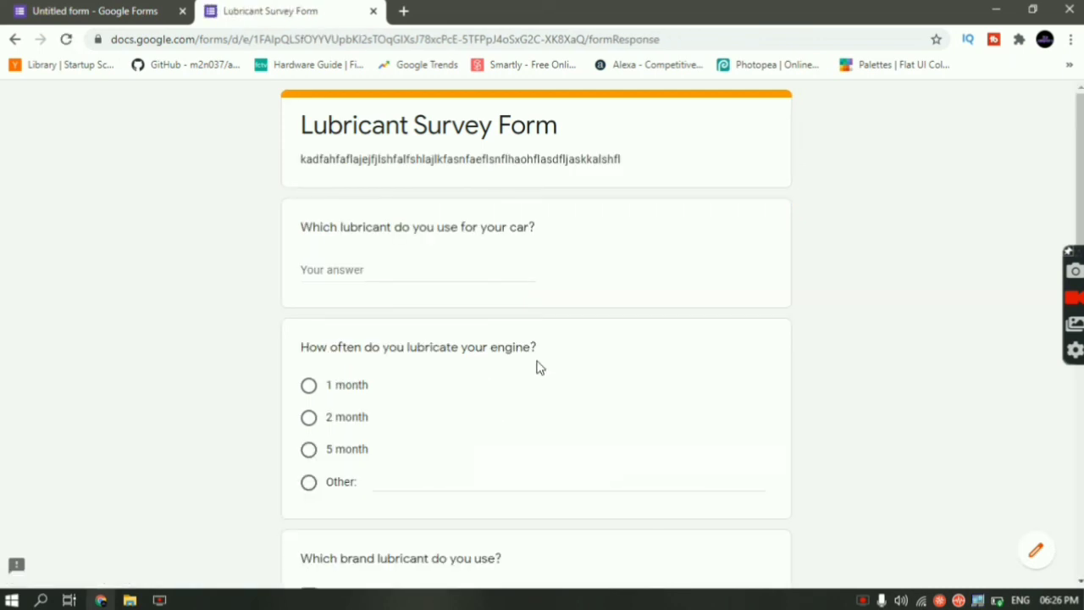
pyautogui.click(83, 8)
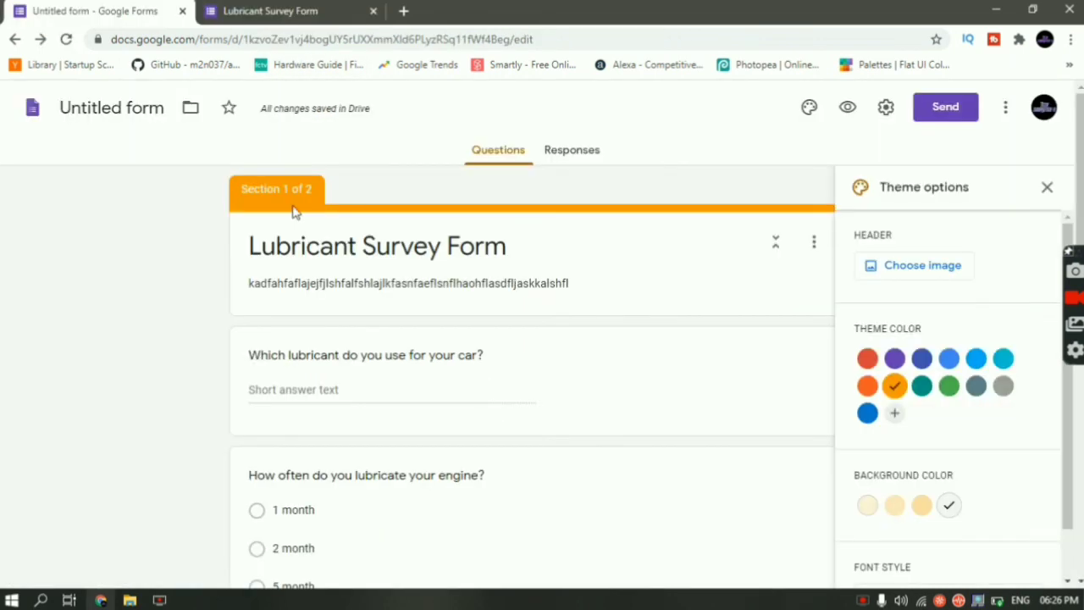
pyautogui.click(568, 159)
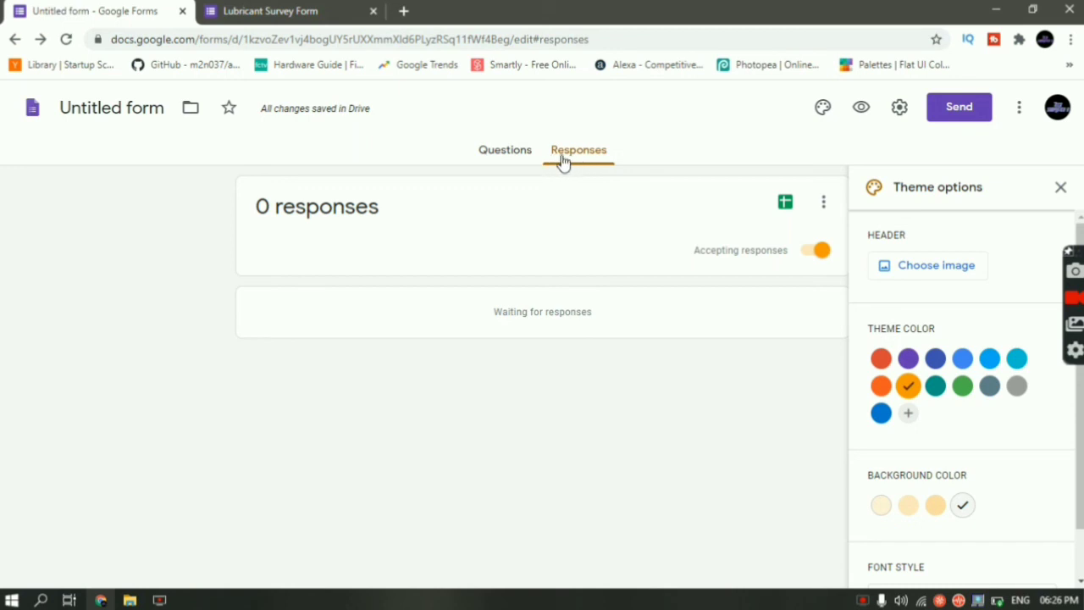
# In the form preview, answer the car lubricant question with "ADYgfiasgfdg" and choose "2 month" for engine lubrication frequency.
pyautogui.click(273, 7)
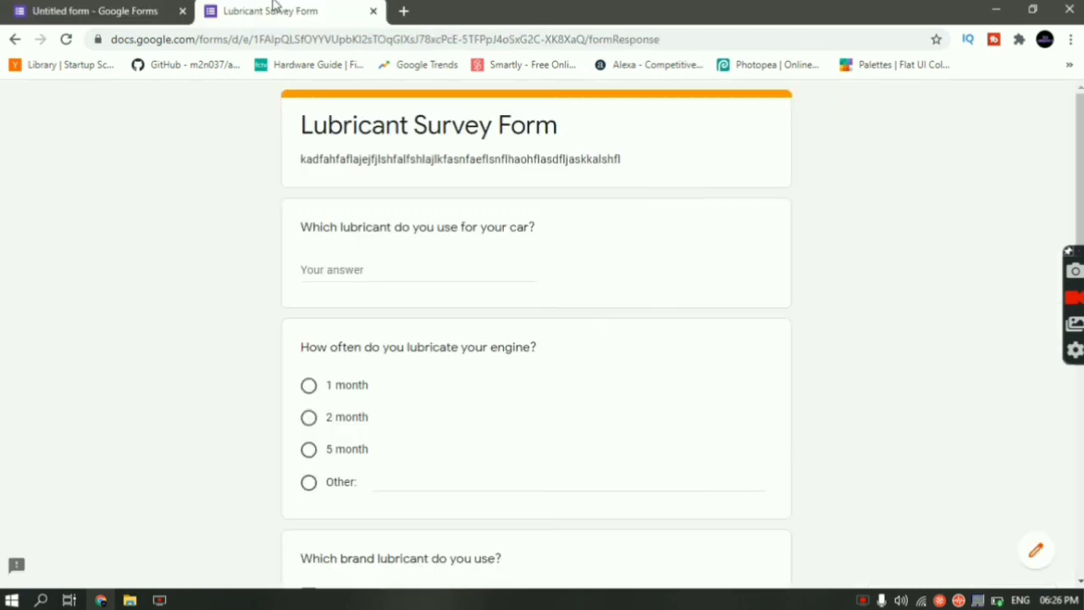
pyautogui.click(488, 264)
pyautogui.write('ADYgfiasgfdg')
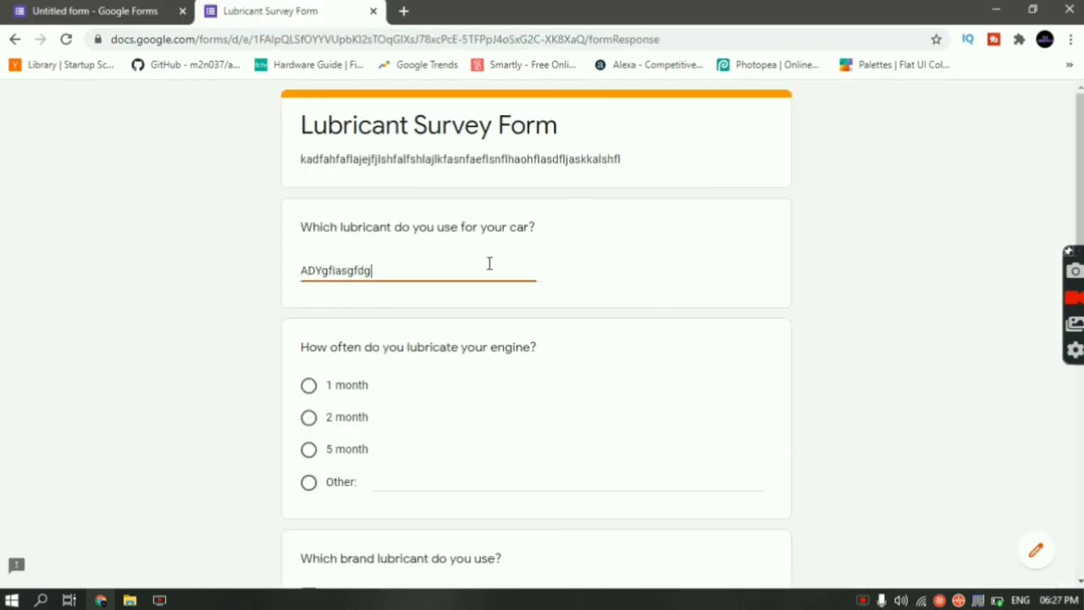
pyautogui.click(308, 418)
# Rate satisfaction with the existing lubricant as 1 and select Indian oil and Shell as the lubricant brands used.
pyautogui.scroll(-5, 307, 424)
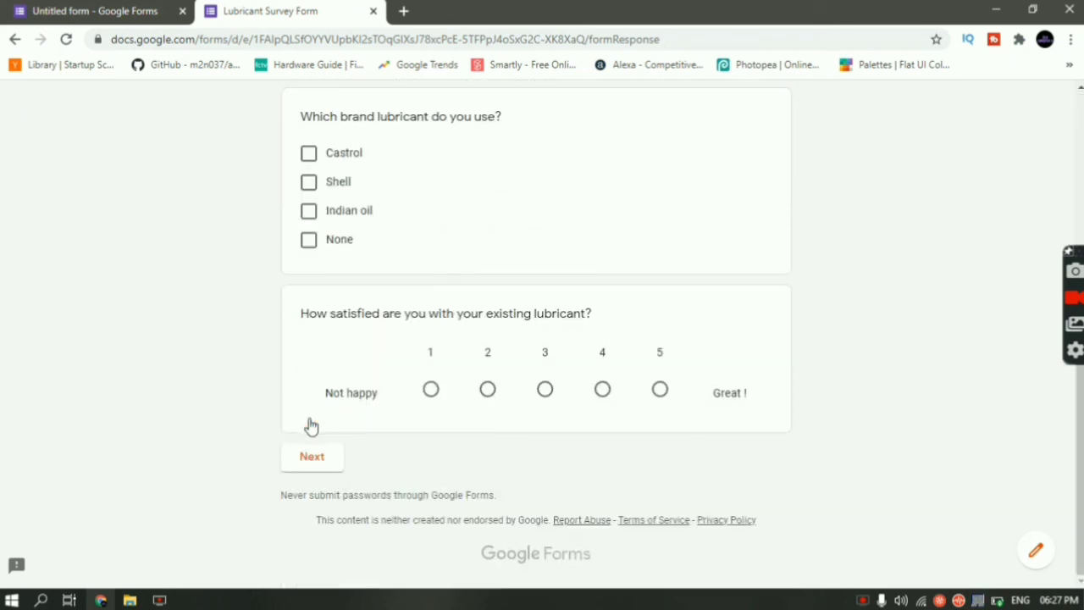
pyautogui.click(430, 390)
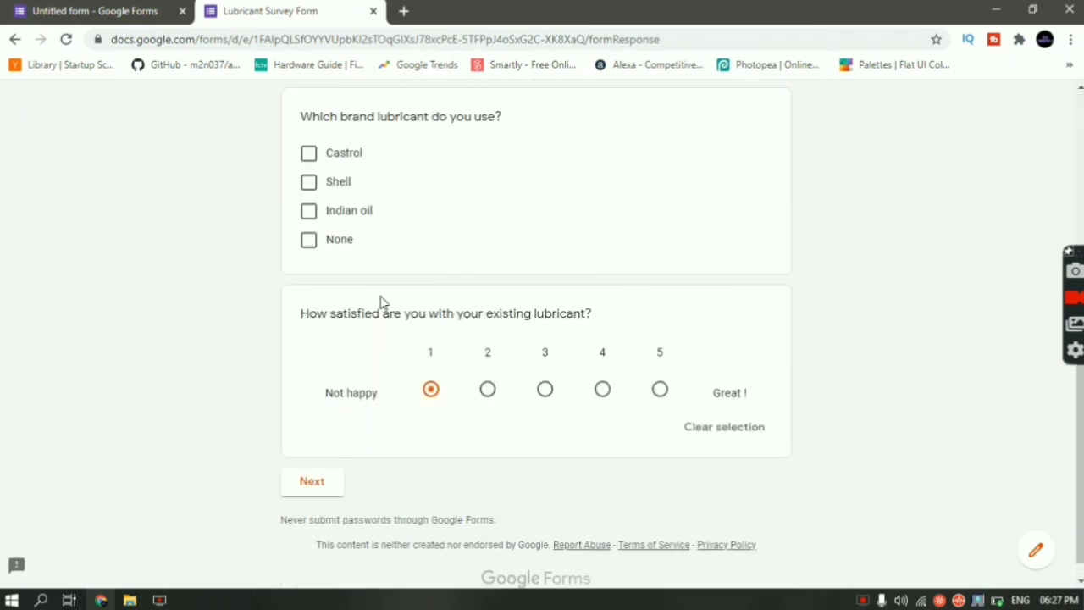
pyautogui.click(327, 214)
pyautogui.click(321, 186)
# Continue to Lubrication survey 2, answer "YEs" to changing the lubricant, and submit the response.
pyautogui.click(320, 487)
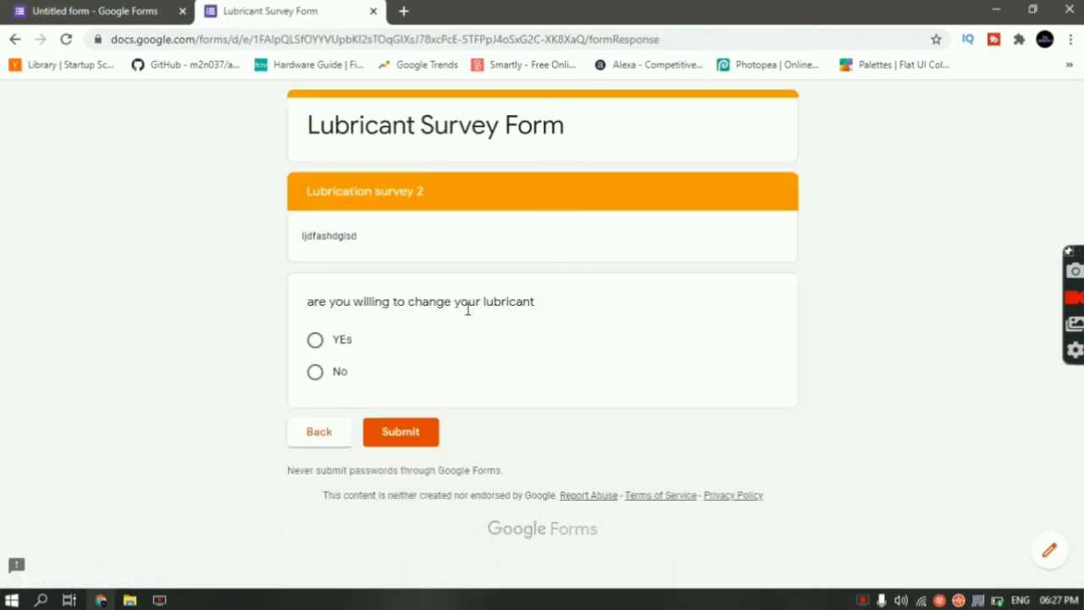
pyautogui.click(317, 341)
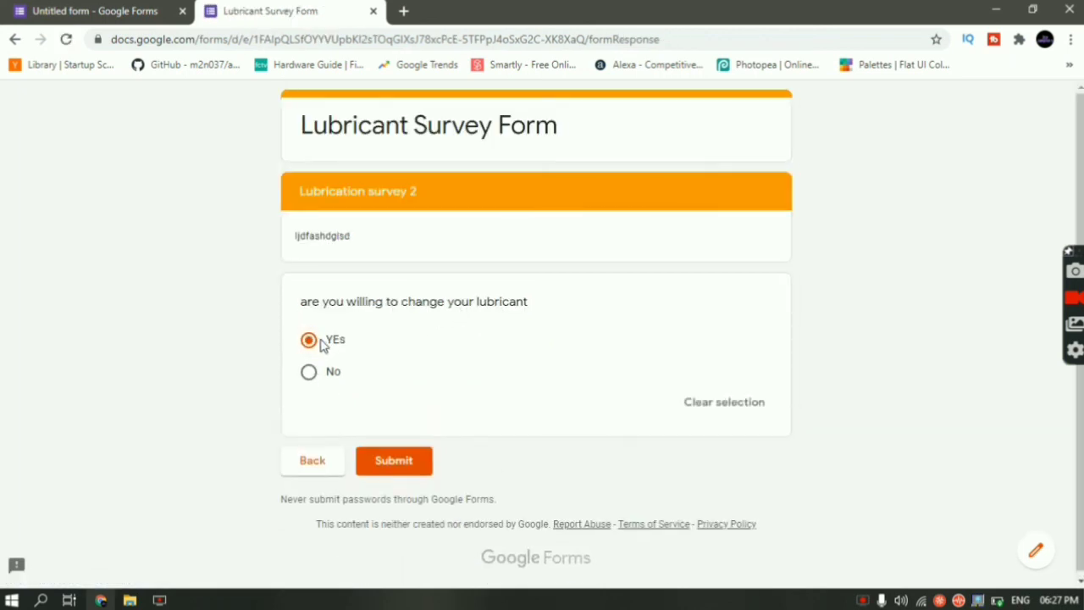
pyautogui.click(391, 462)
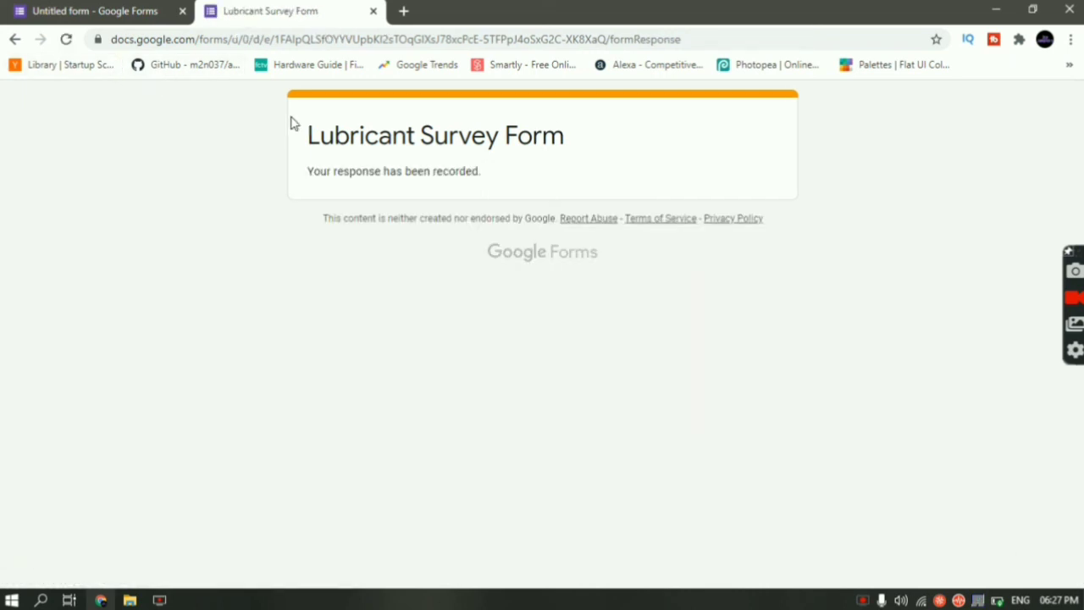
# Return to the form editor and review the summary charts for the submitted response.
pyautogui.click(38, 12)
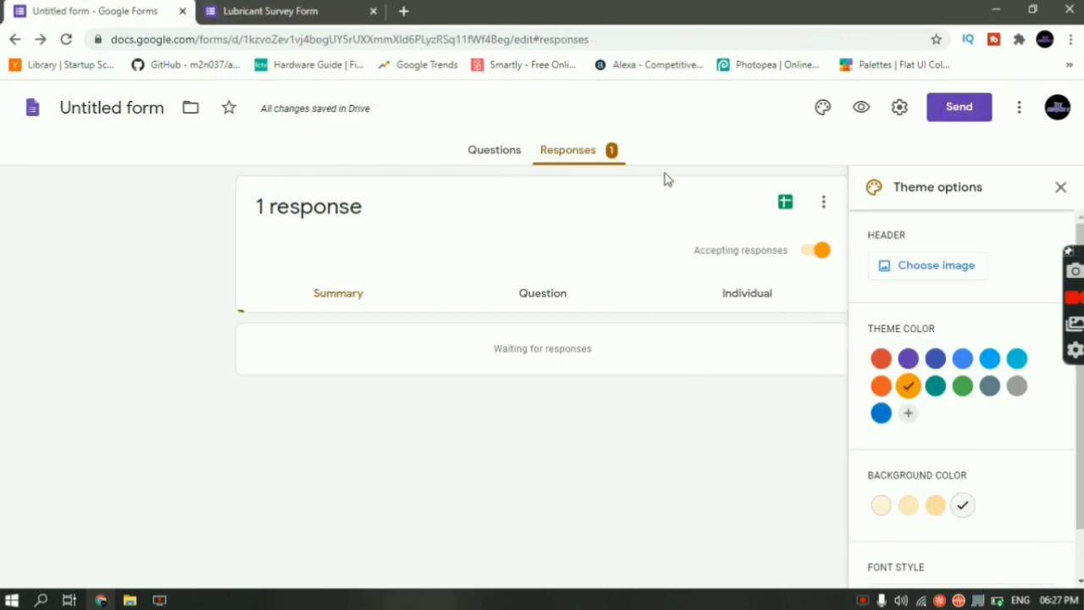
pyautogui.scroll(-10, 450, 411)
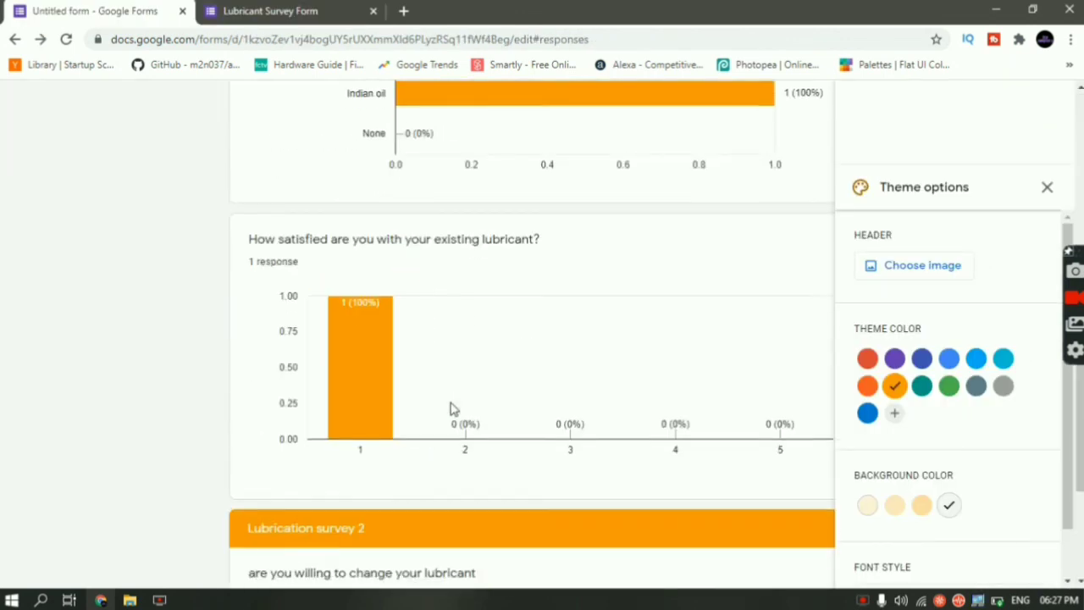
pyautogui.scroll(10, 449, 411)
pyautogui.scroll(-4, 604, 419)
pyautogui.scroll(-3, 604, 419)
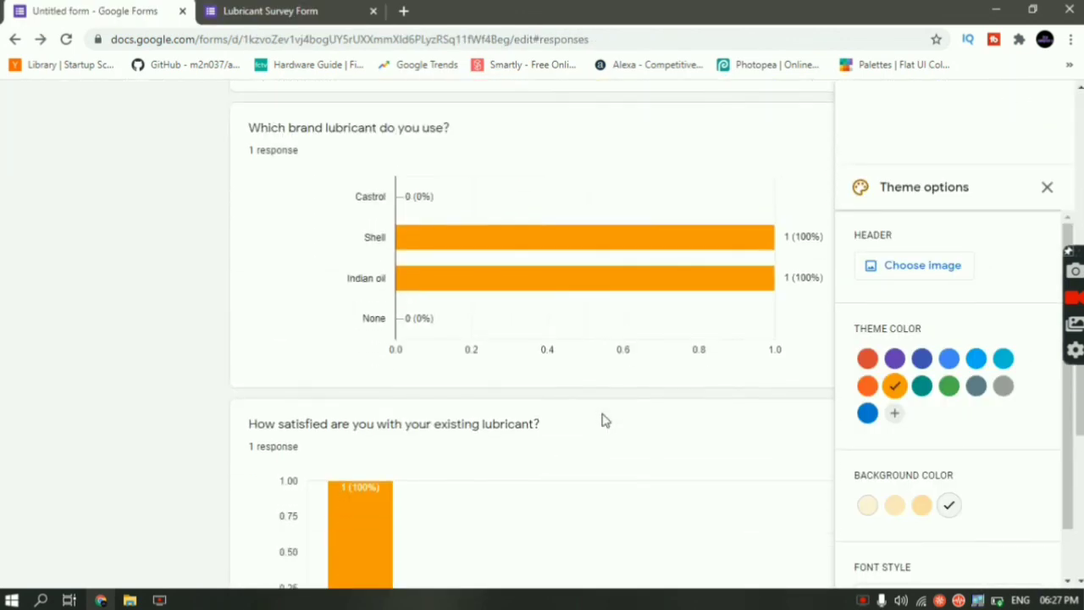
pyautogui.scroll(8, 602, 419)
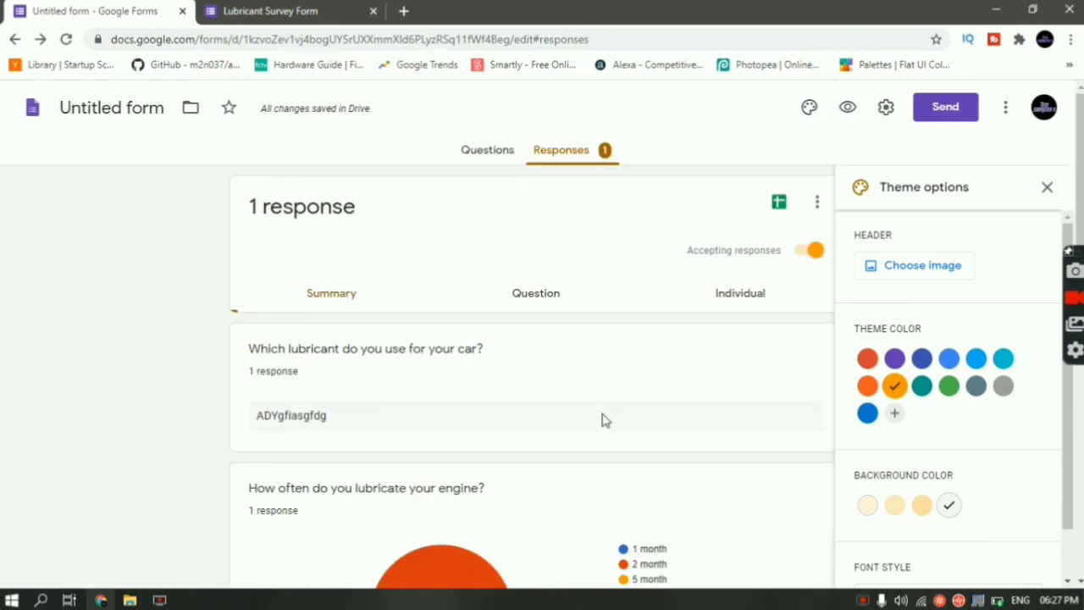
# Create a new spreadsheet named "Untitled form (Responses)" as the response destination and view the recorded answers in it.
pyautogui.click(779, 203)
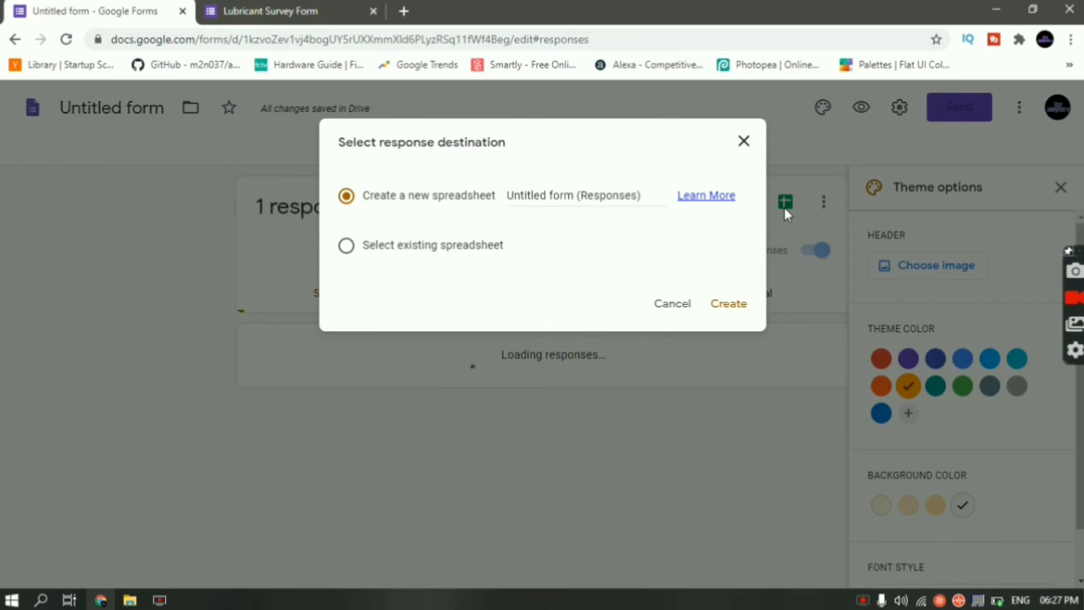
pyautogui.click(725, 307)
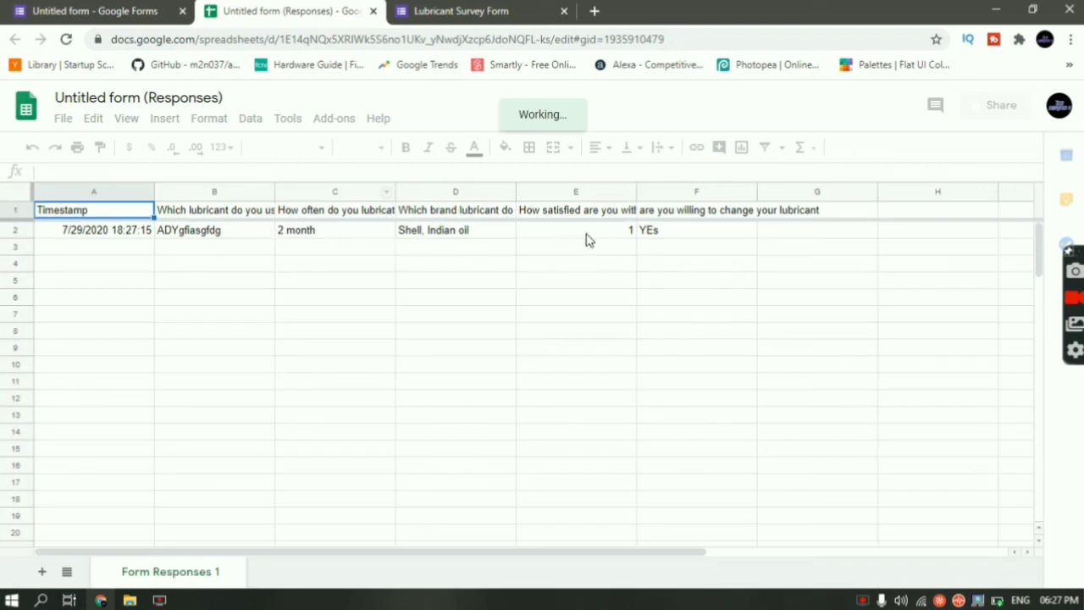
pyautogui.click(161, 8)
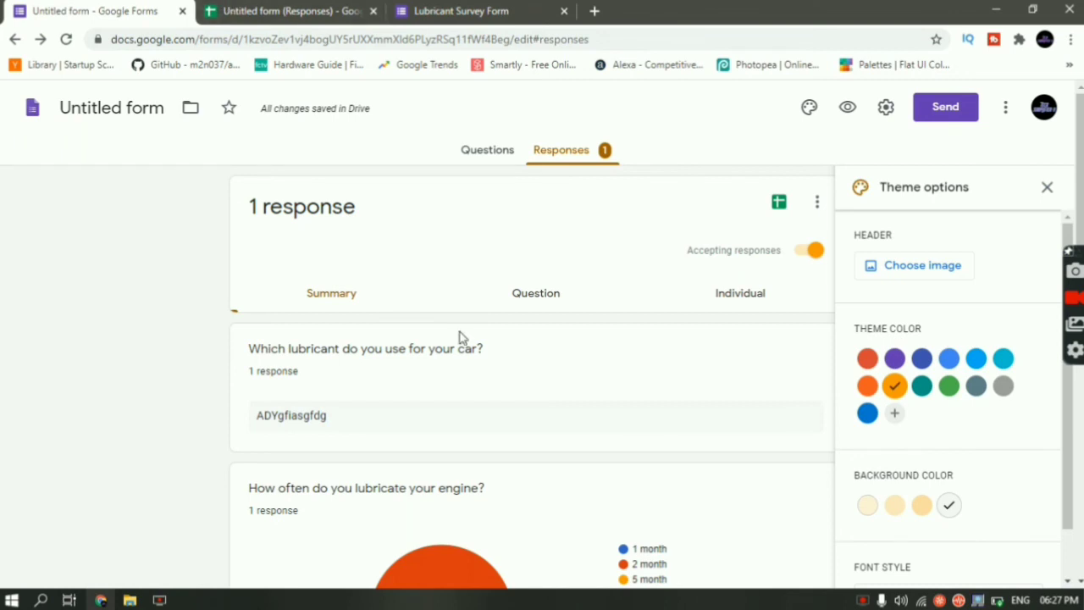
pyautogui.click(287, 10)
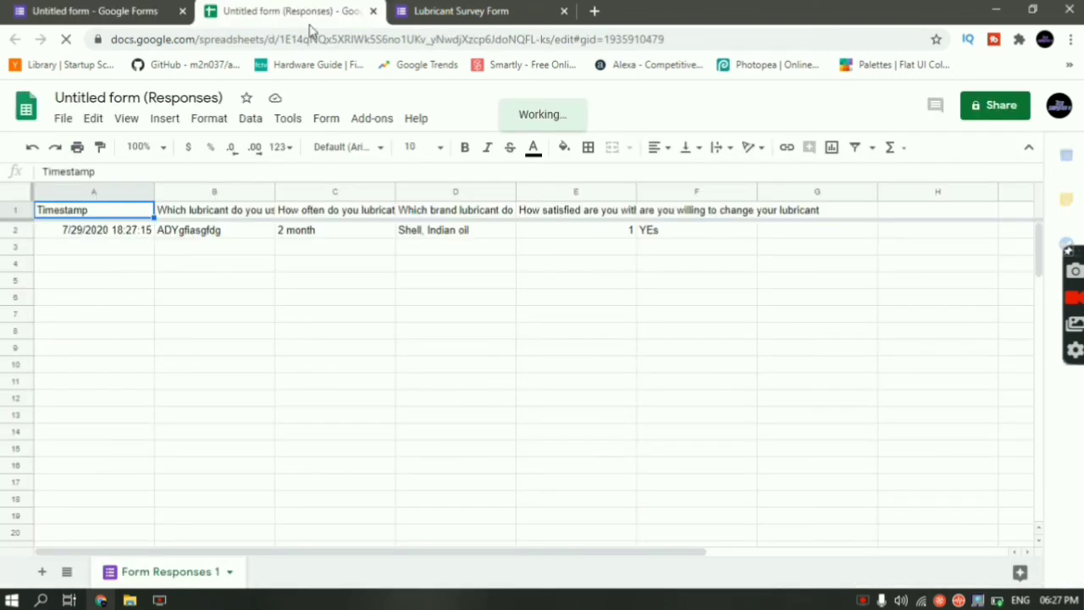
# Go back to the form's response summary, look through it, and close the theme options.
pyautogui.click(99, 6)
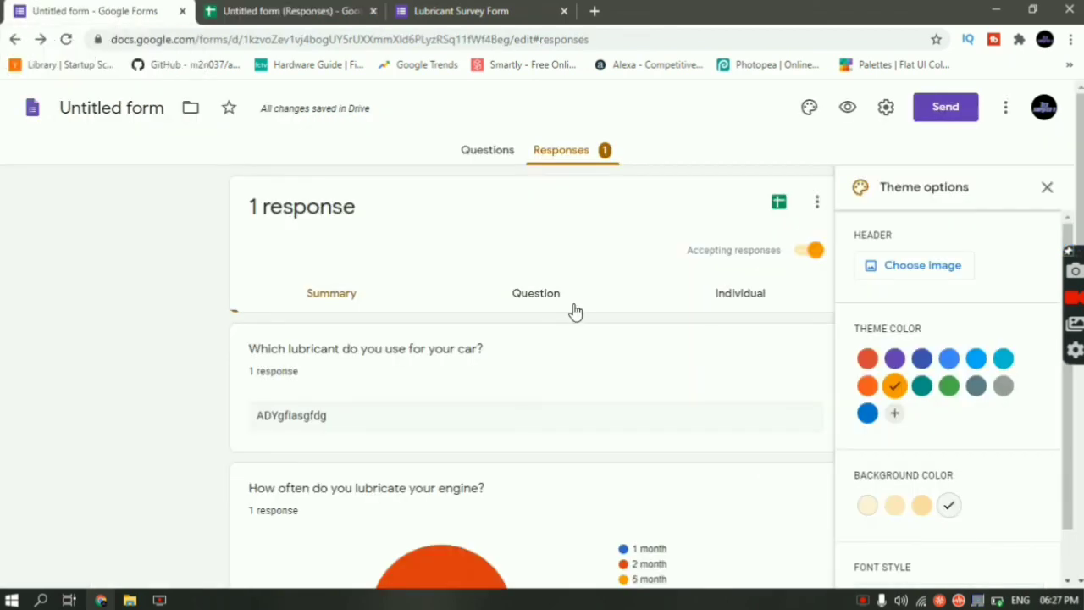
pyautogui.scroll(-10, 575, 318)
pyautogui.scroll(15, 574, 317)
pyautogui.click(1047, 188)
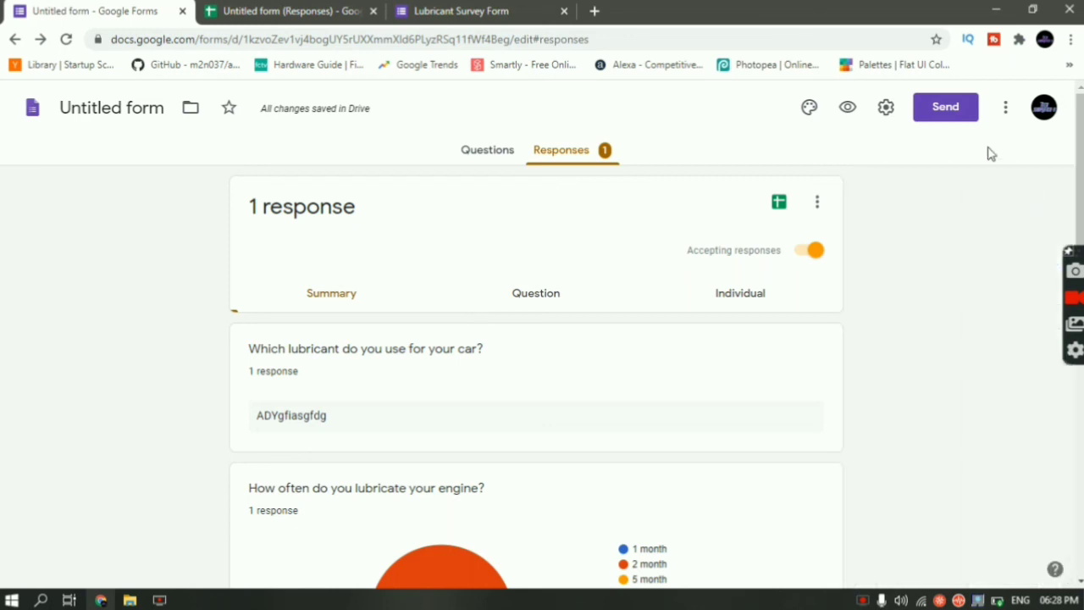
# Open the form's sending options and examine the recipient, subject and message settings for email.
pyautogui.click(946, 108)
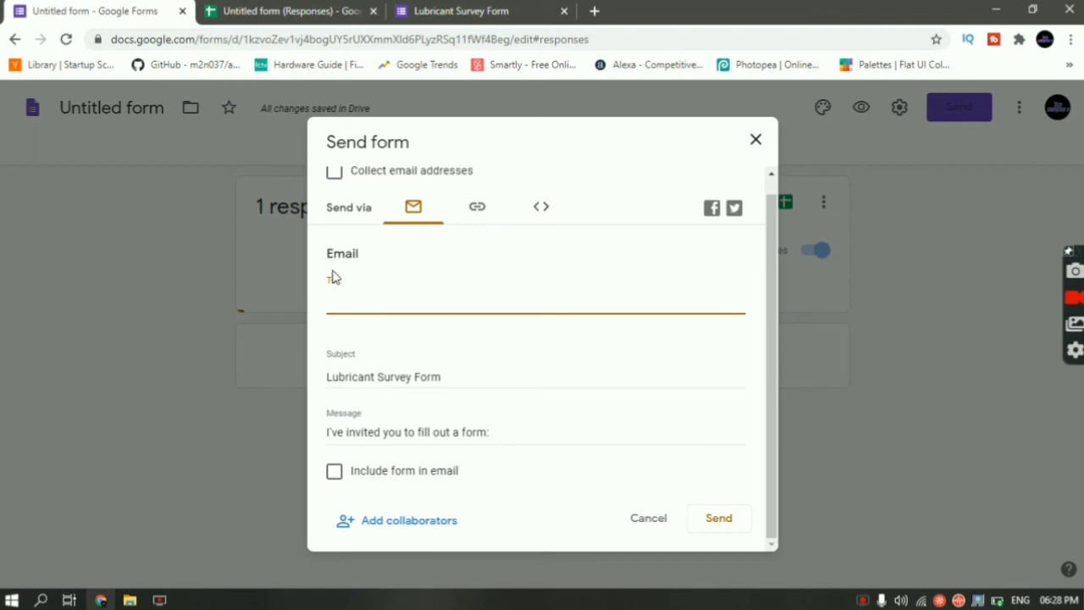
pyautogui.click(347, 372)
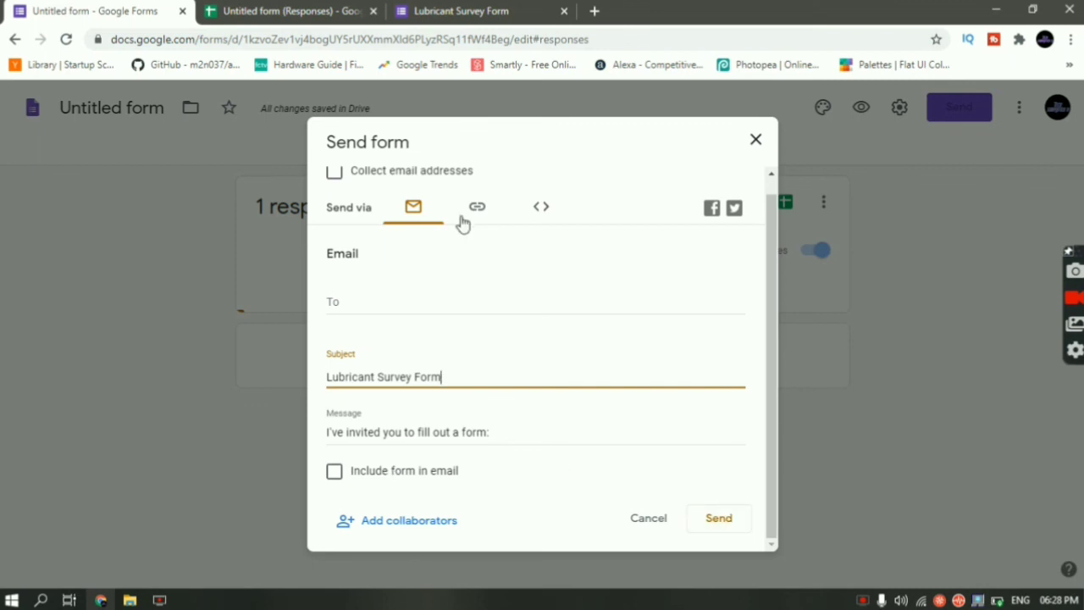
pyautogui.click(426, 265)
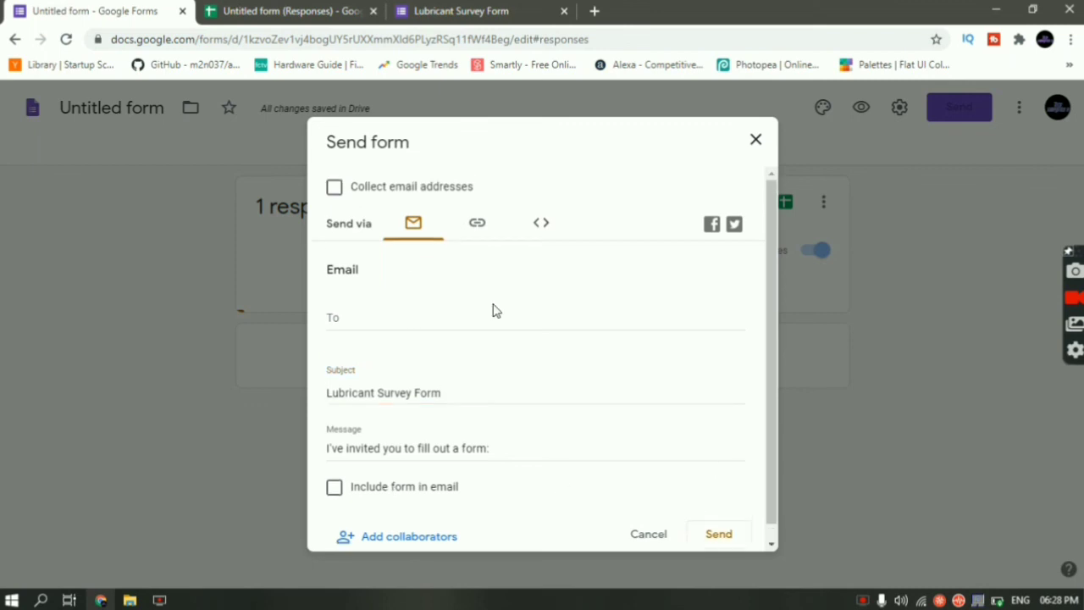
# Display the form's share link as a shortened URL, and select the embed HTML code.
pyautogui.click(477, 230)
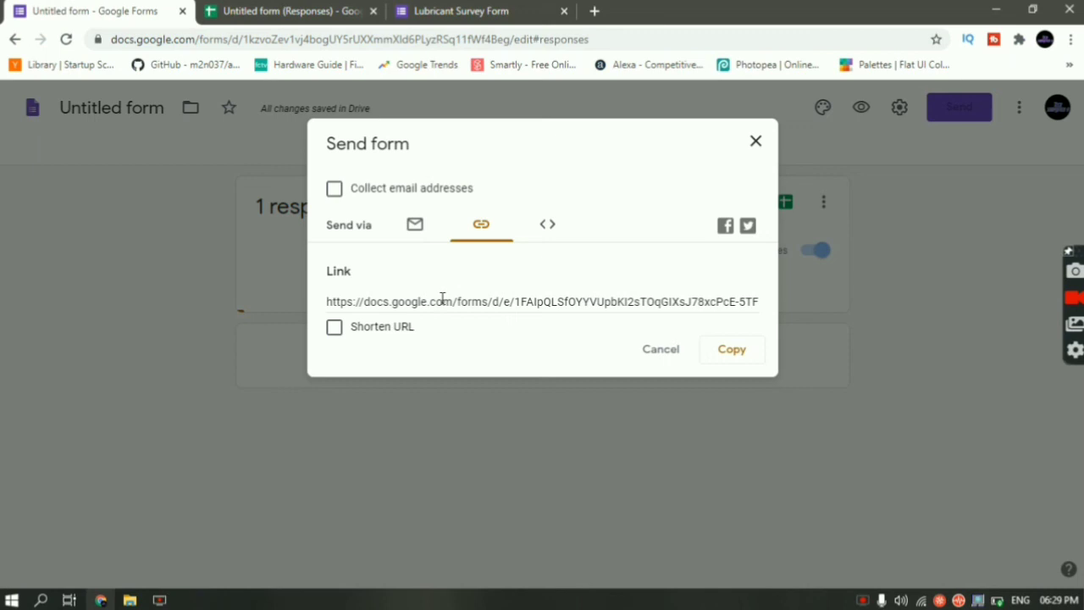
pyautogui.click(339, 334)
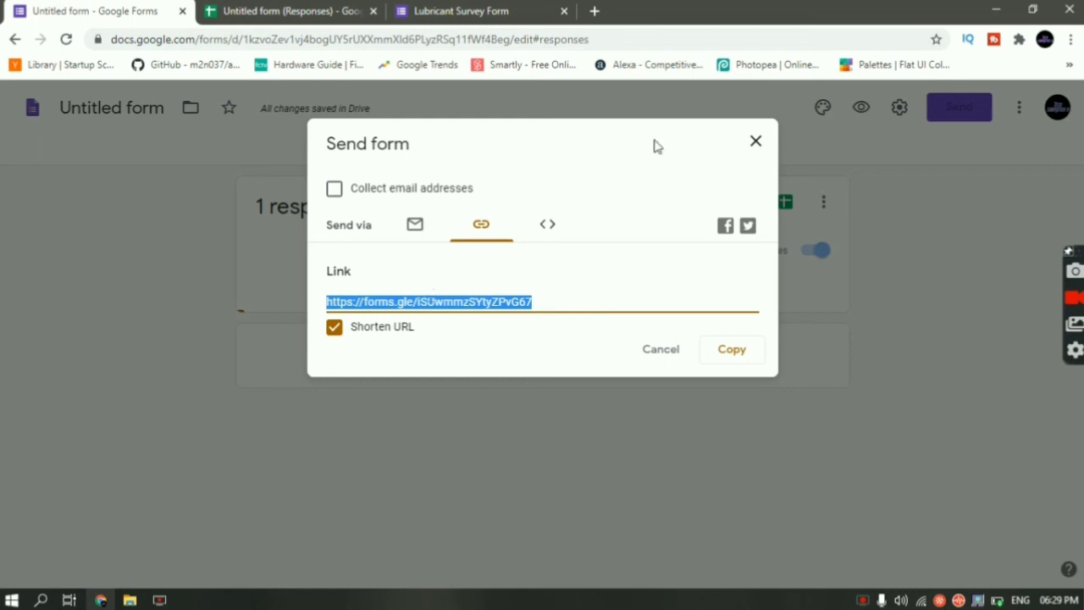
pyautogui.click(554, 223)
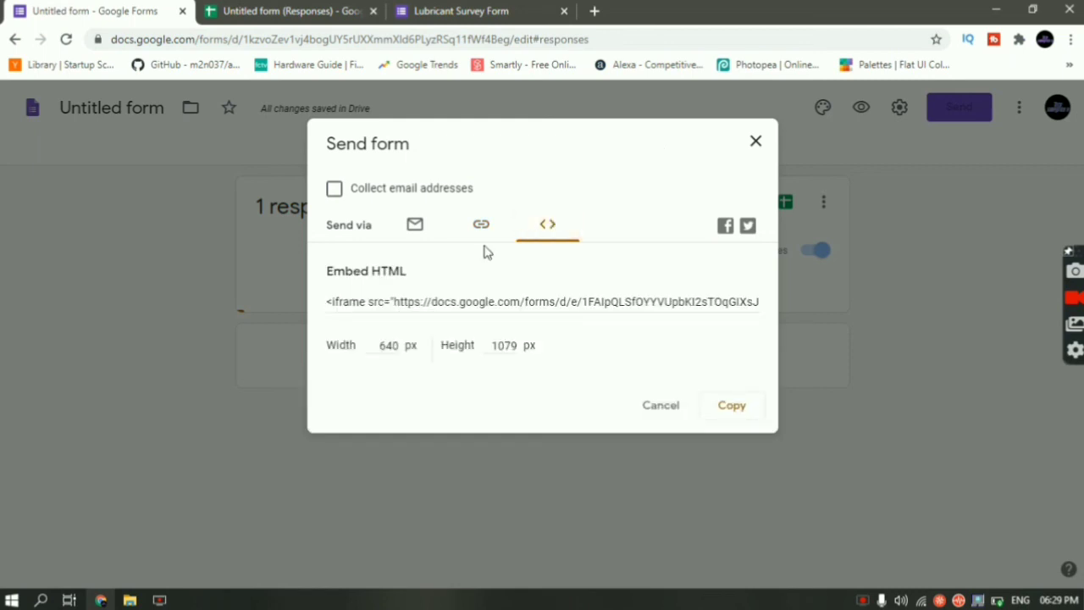
pyautogui.click(366, 301)
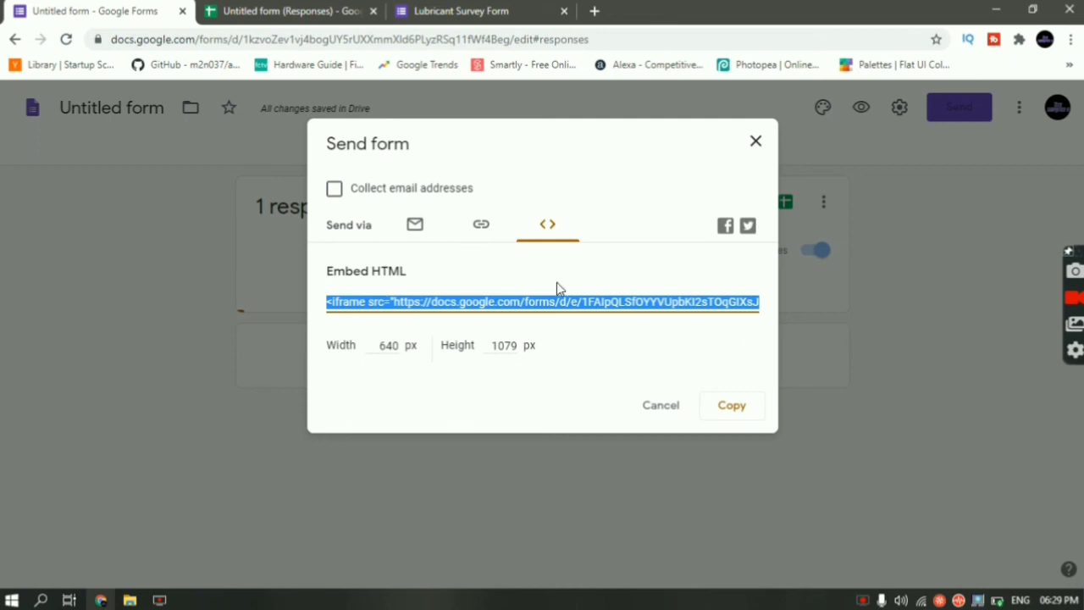
# Cancel sending the form and look over its questions in the editor again.
pyautogui.click(662, 405)
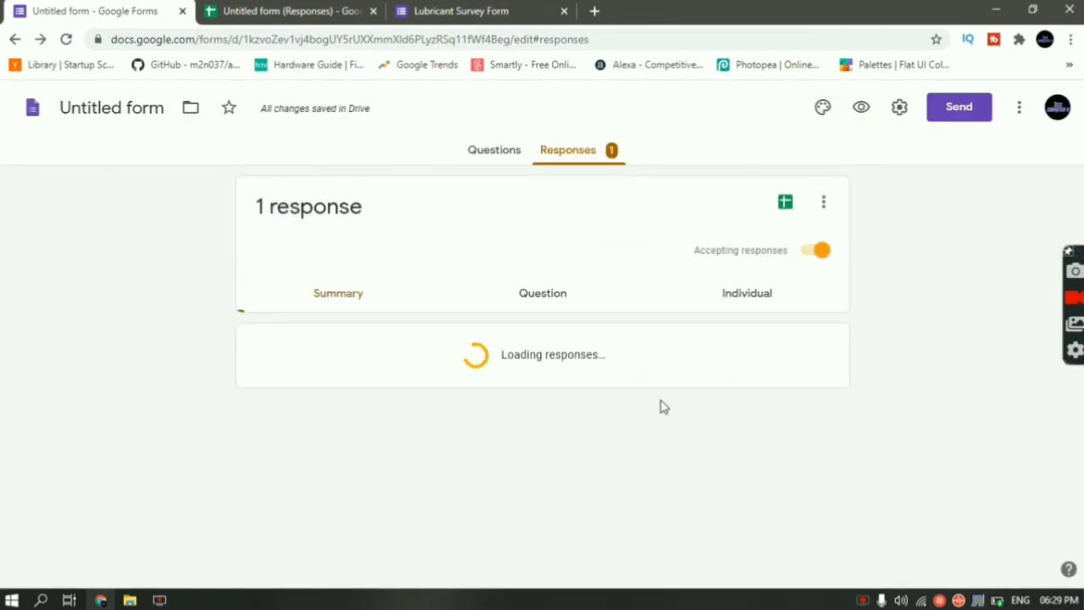
pyautogui.click(488, 150)
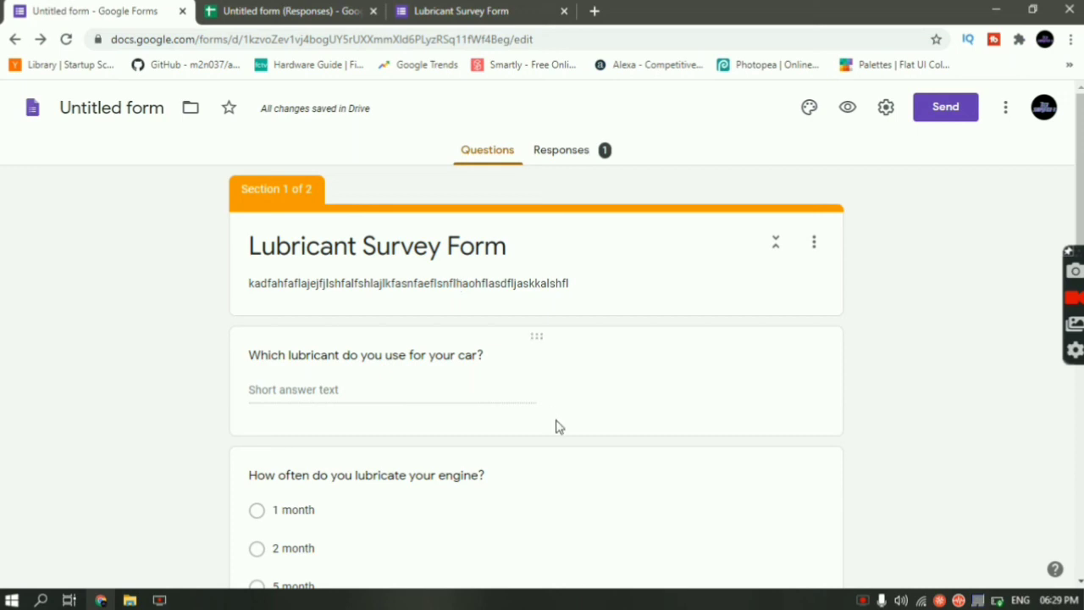
pyautogui.scroll(-6, 556, 426)
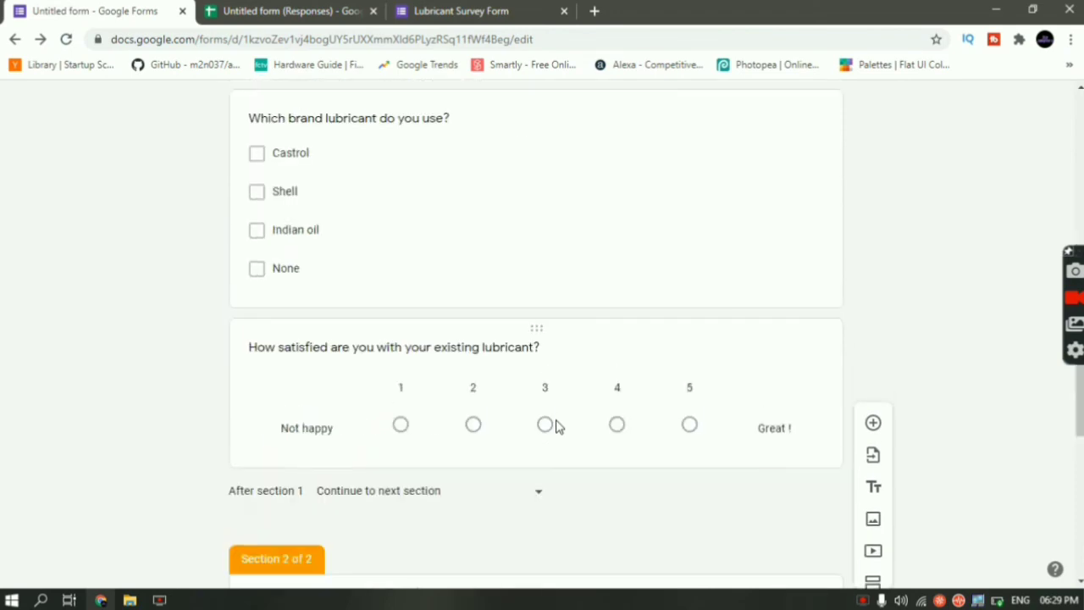